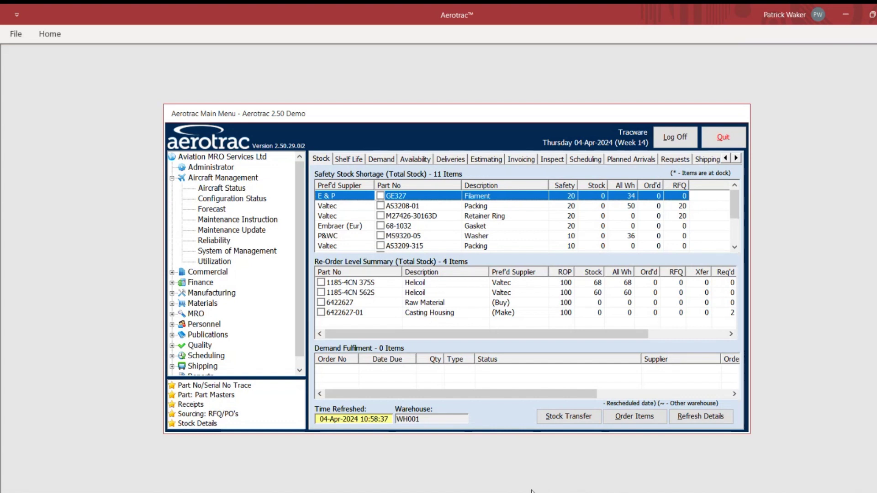
Step: Open Part Masters from the Materials part configuration and load part number 3013411
left_click(173, 178)
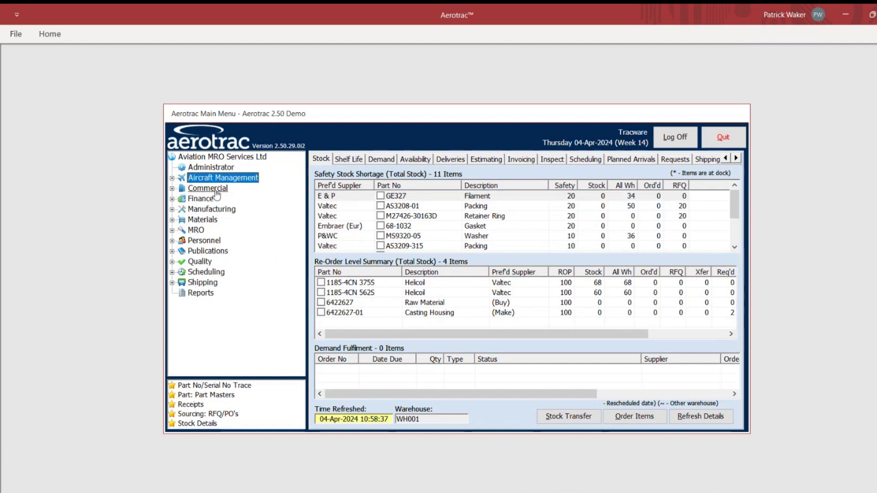
left_click(219, 222)
left_click(221, 264)
left_click(222, 271)
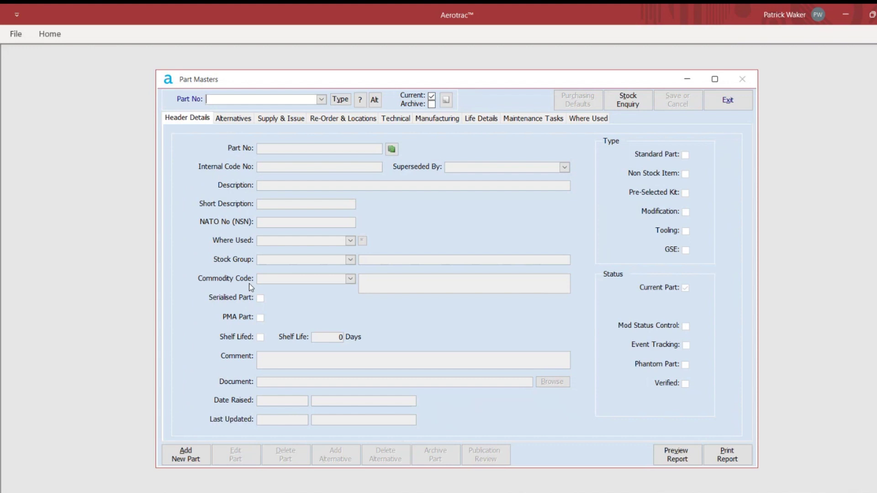
type("3013411")
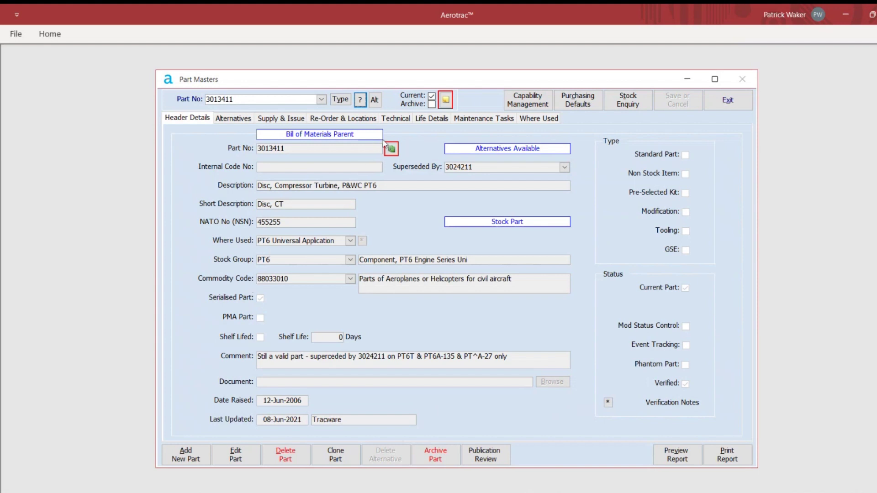
Step: Review the technical classification, life limits and alternative parts of part 3013411, and leave its part master
left_click(396, 119)
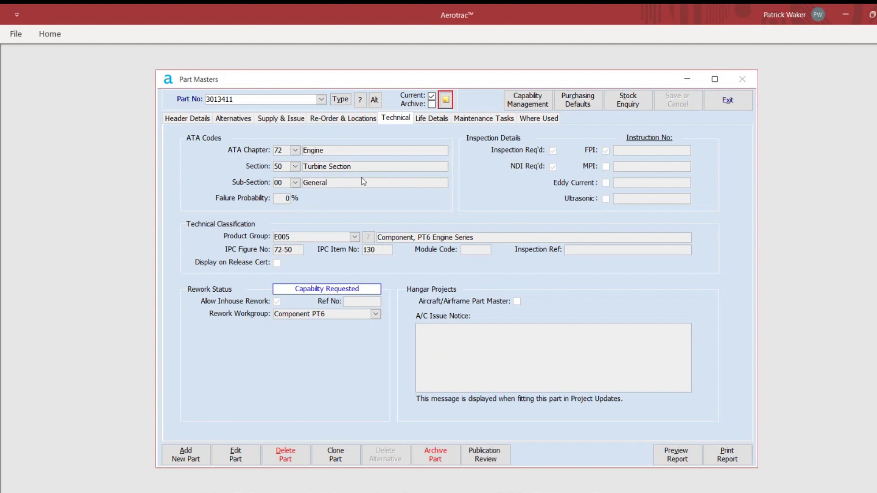
left_click(436, 124)
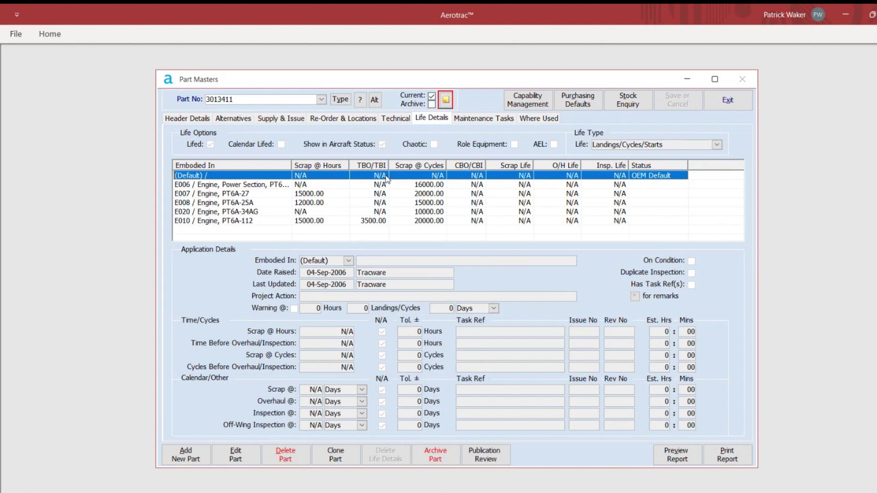
left_click(396, 120)
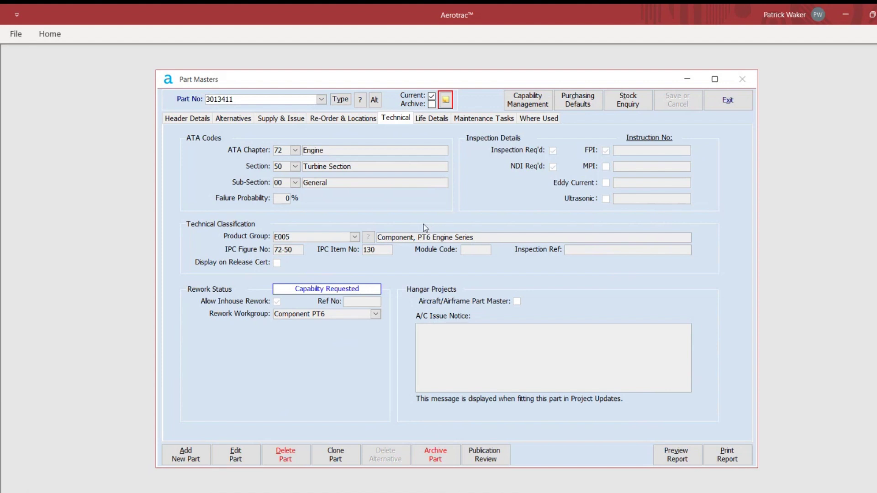
left_click(434, 121)
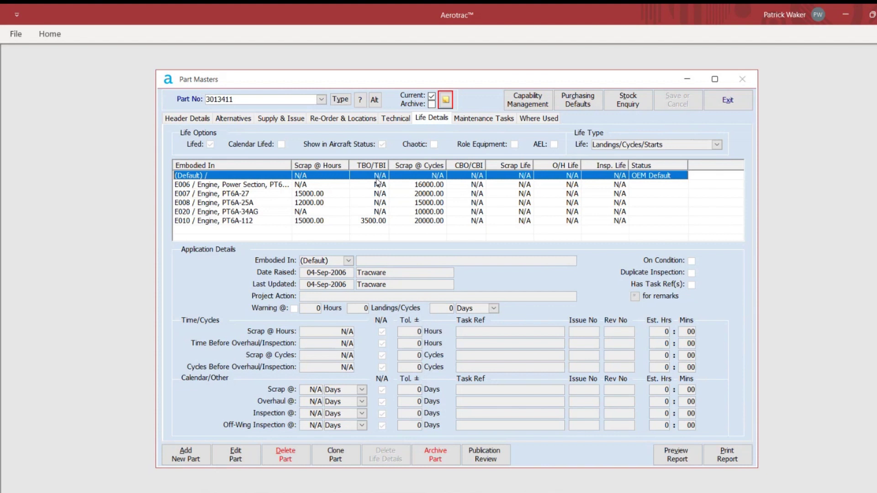
left_click(396, 118)
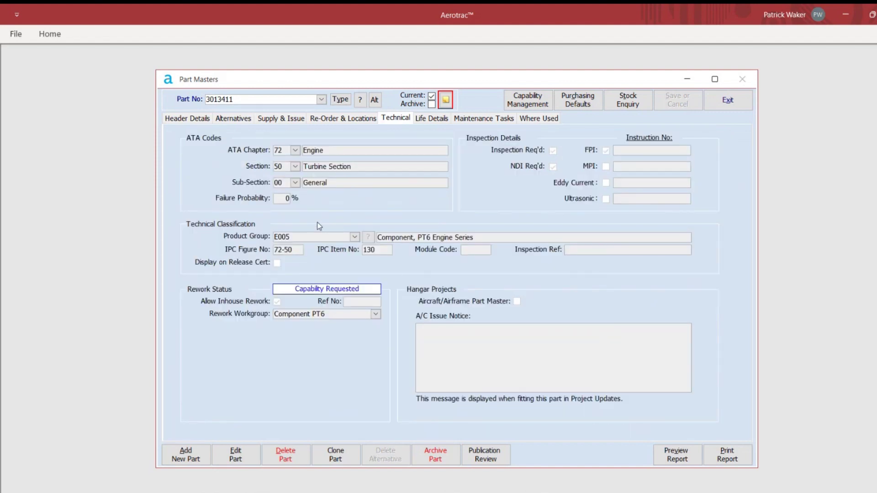
left_click(428, 120)
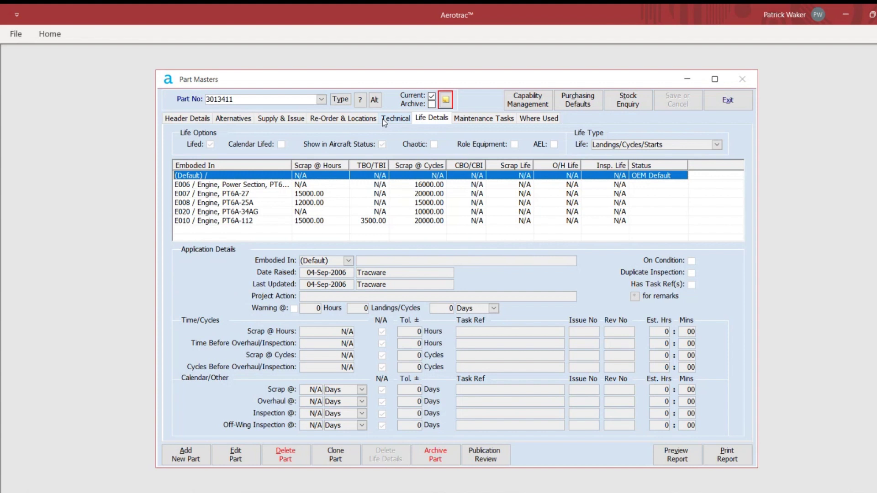
left_click(237, 121)
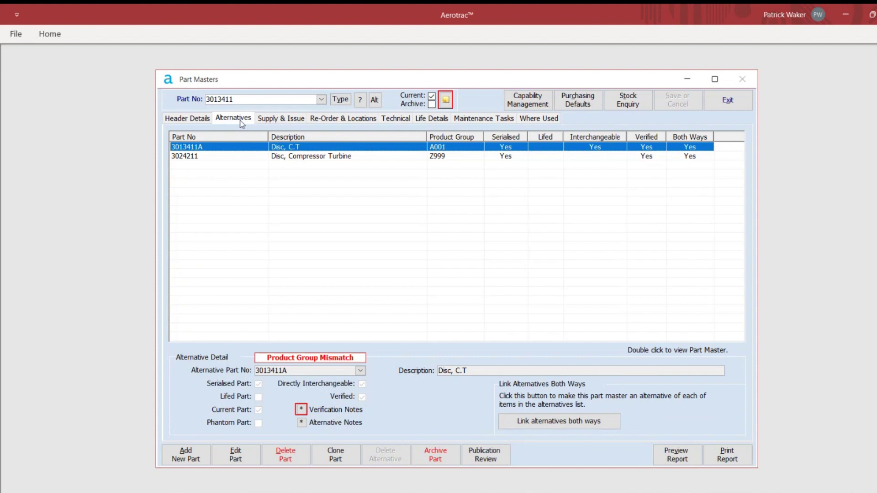
left_click(719, 102)
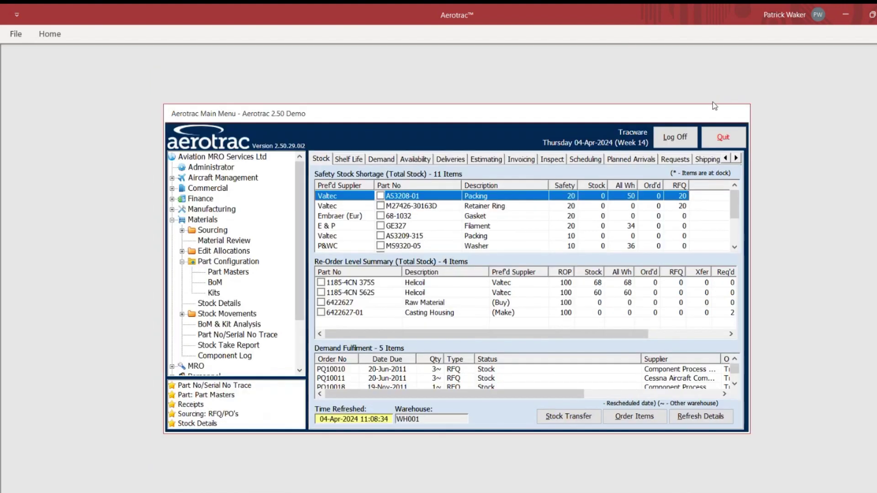
Step: View the bill of materials for gearbox 3117180-02 and return to the main menu
left_click(216, 283)
double_click(215, 283)
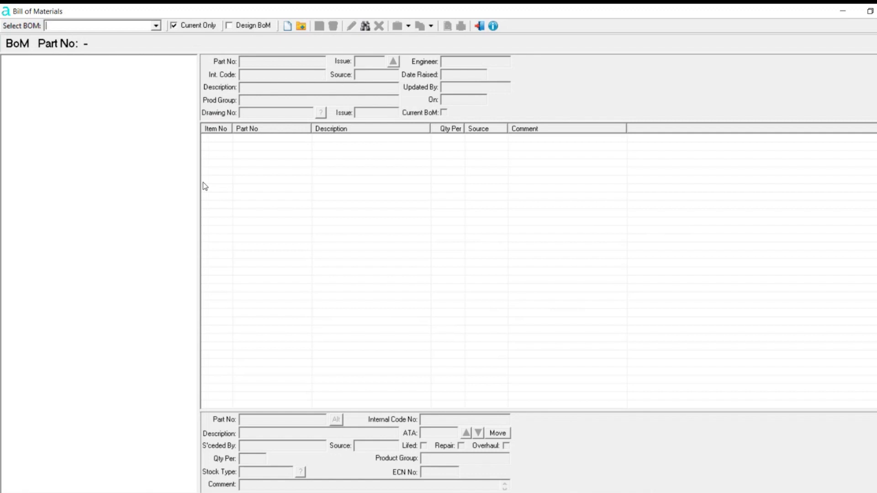
type("3117180-02")
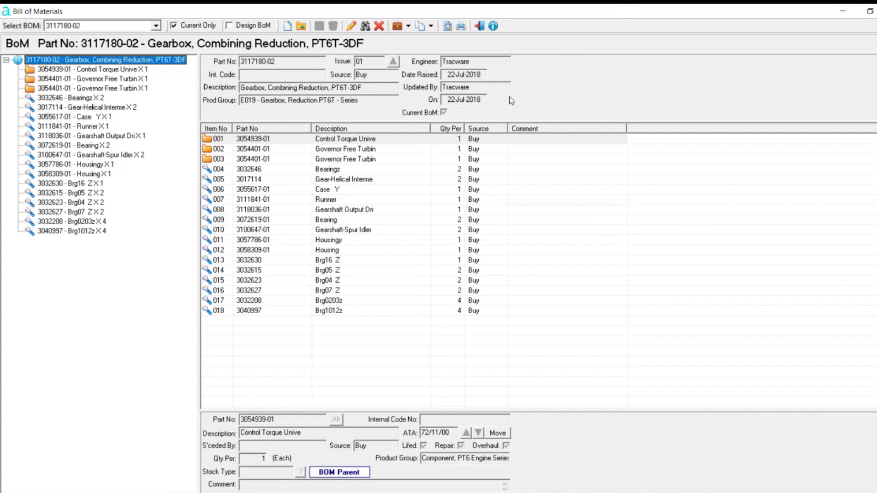
left_click(845, 15)
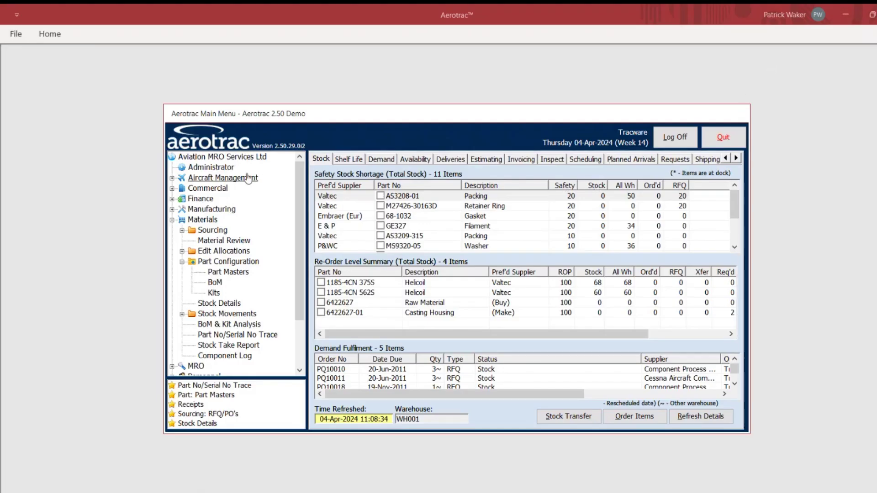
Step: Switch to the Administrator module and open Fleet Details from the aircraft management setup
left_click(226, 169)
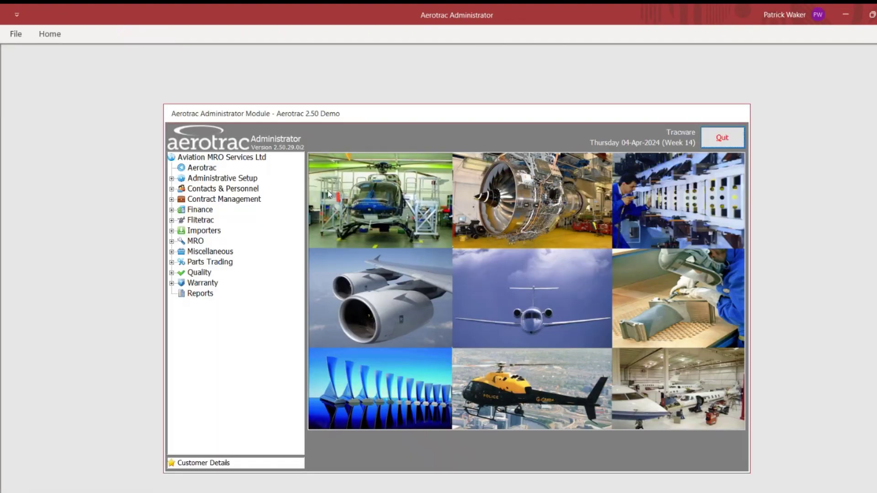
double_click(221, 179)
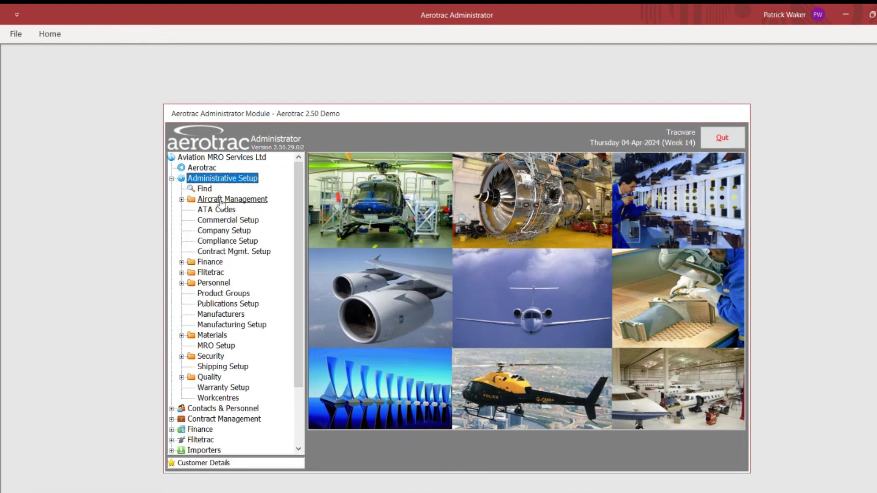
double_click(223, 201)
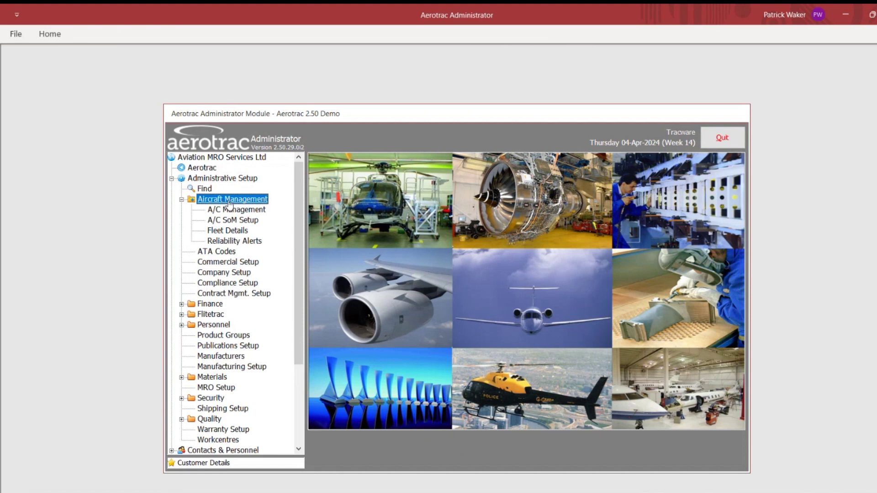
left_click(233, 231)
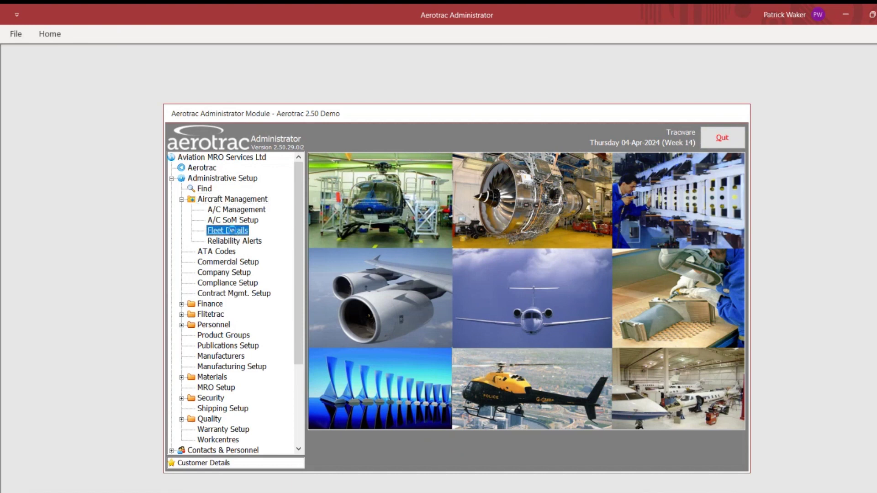
double_click(233, 232)
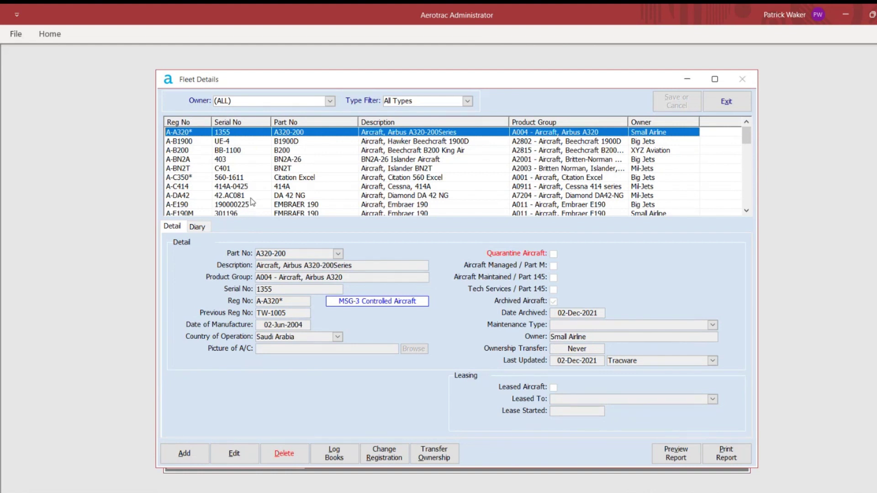
Step: Review aircraft A-E190's detail, management, maintenance and management control number records, and close Fleet Details
left_click(205, 206)
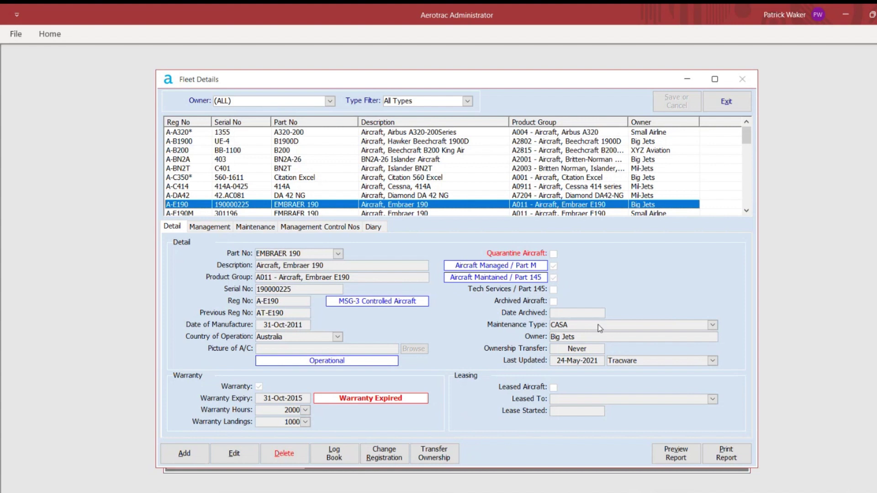
left_click(221, 229)
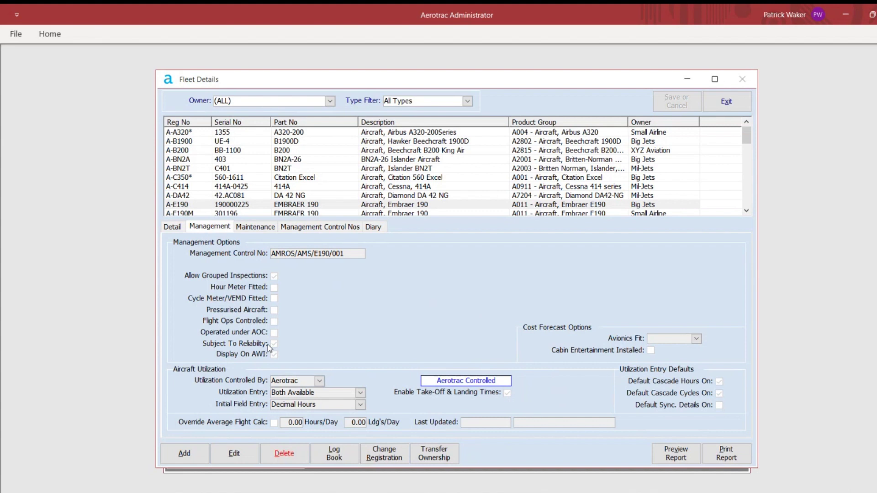
left_click(259, 227)
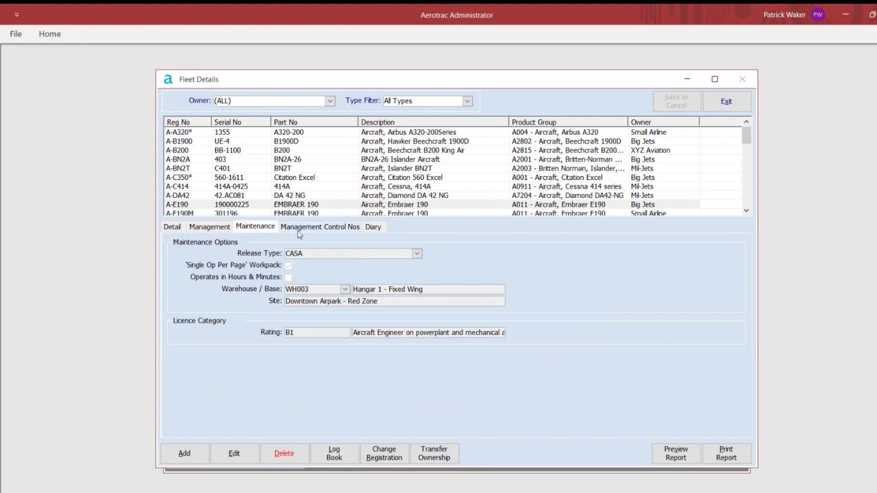
left_click(316, 227)
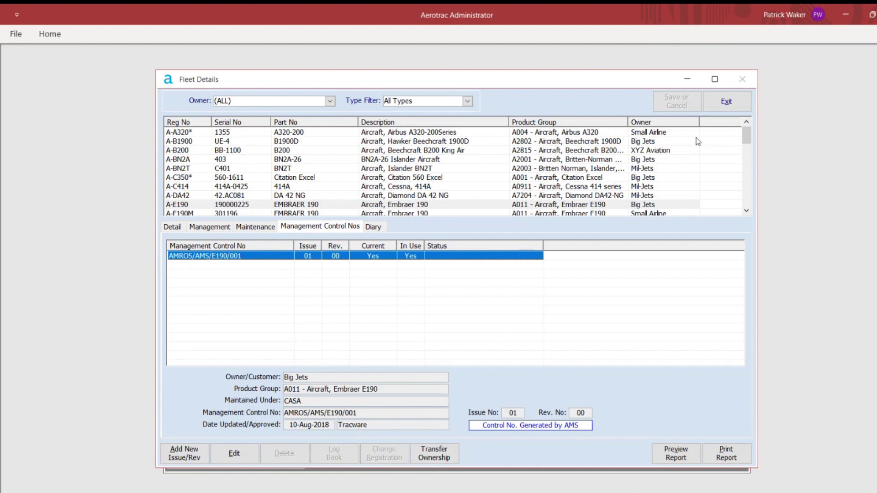
left_click(726, 103)
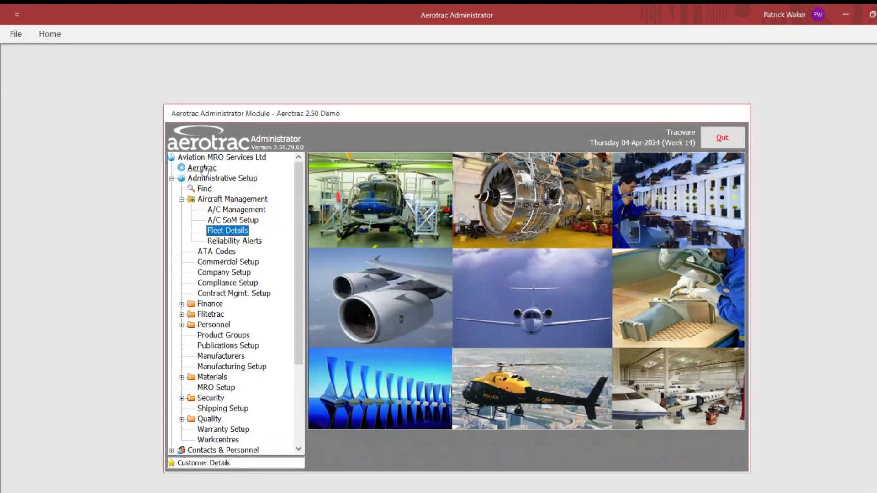
Step: Return to the main Aerotrac module and load the A-E190 configuration in Configuration Status
left_click(204, 169)
left_click(223, 179)
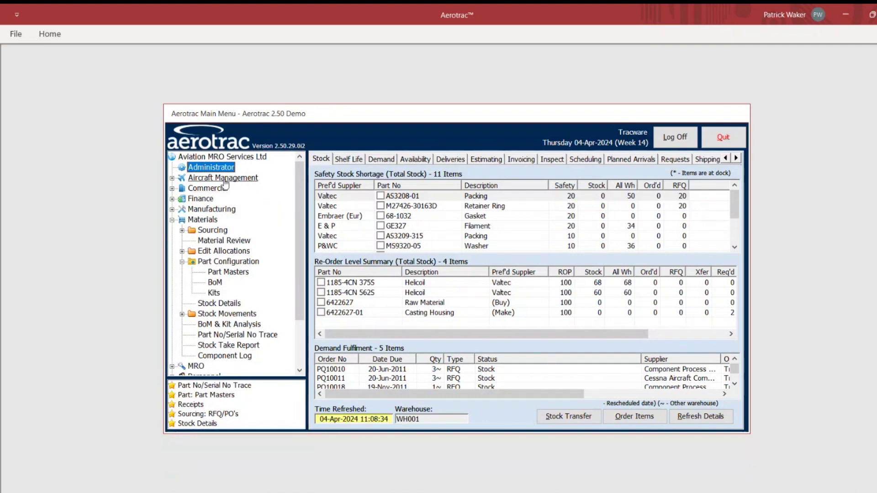
left_click(228, 199)
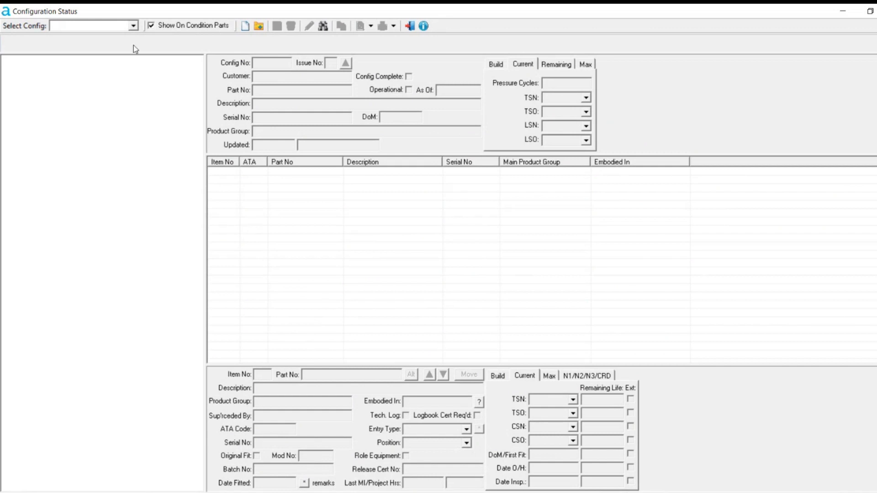
left_click(133, 27)
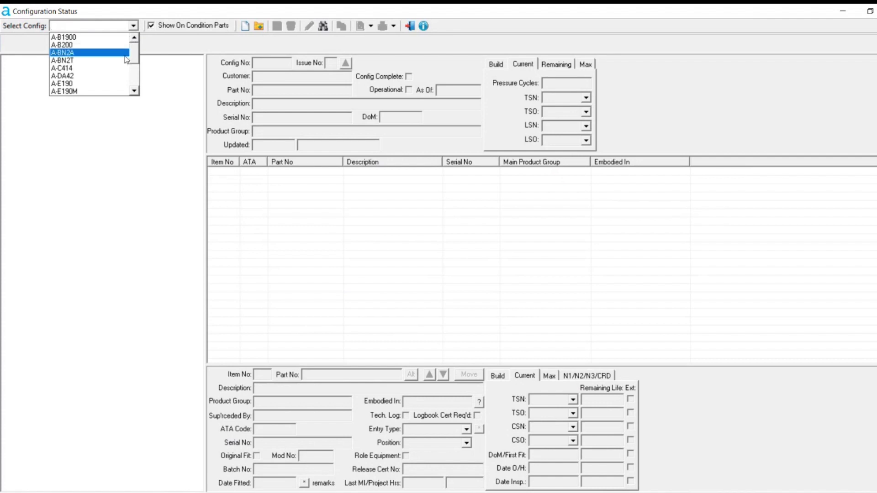
left_click(111, 84)
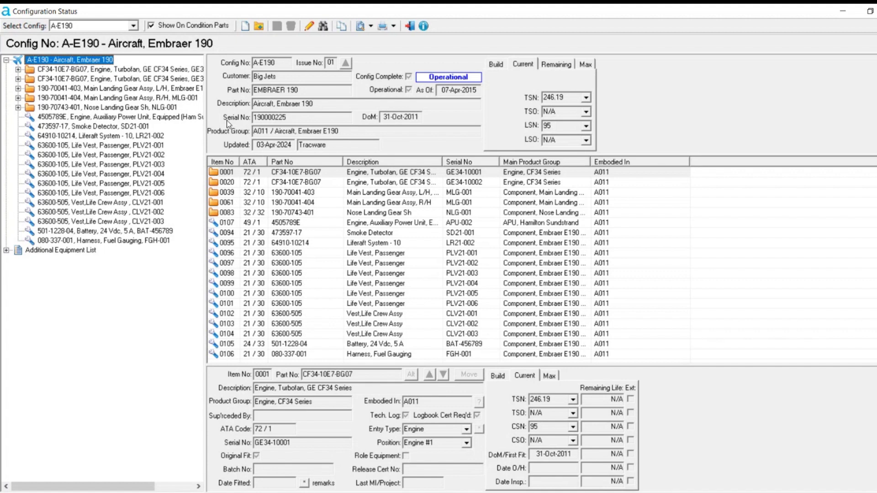
Step: Inspect the A-E190 build lives and the components of its first CF34-10E7-BG07 engine, ending back at the aircraft level
left_click(497, 66)
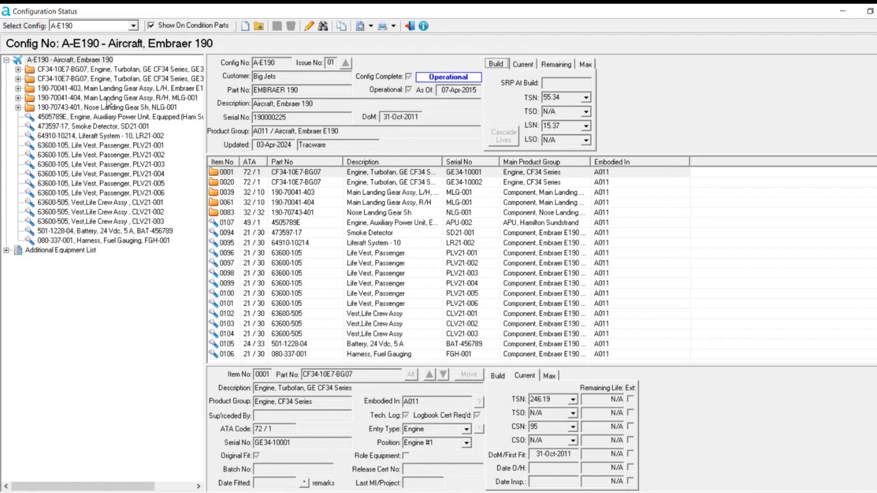
left_click(18, 70)
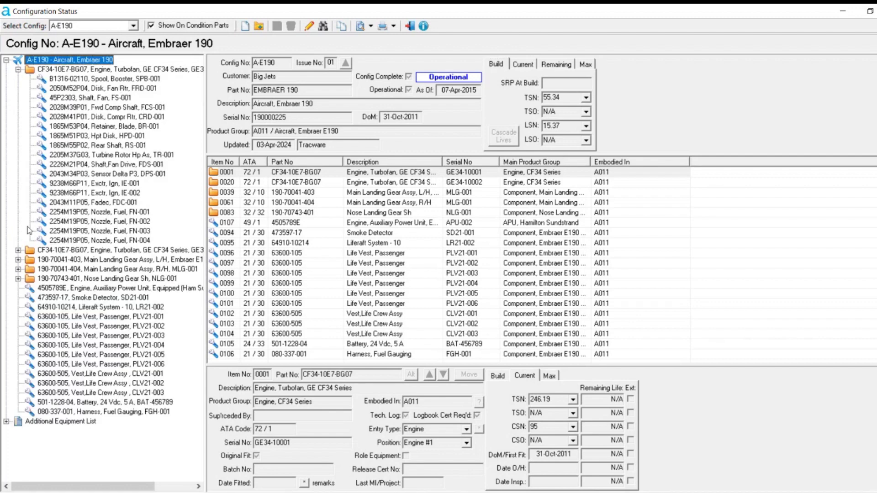
left_click(85, 71)
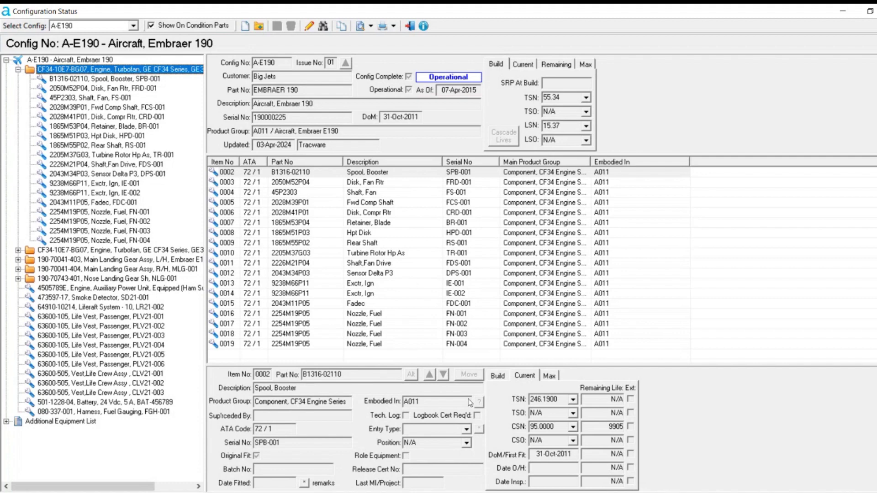
left_click(65, 61)
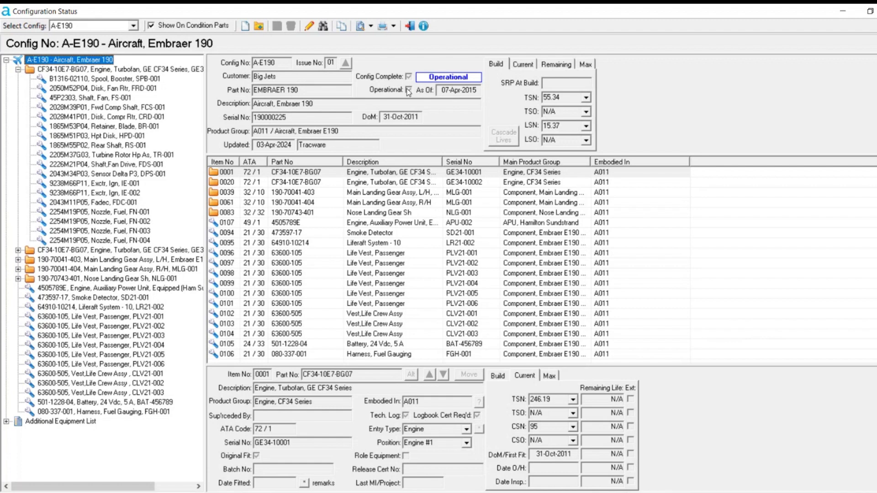
Step: Check the item actions offered for the Retainer, Blade component of the first engine, and close Configuration Status
left_click(309, 29)
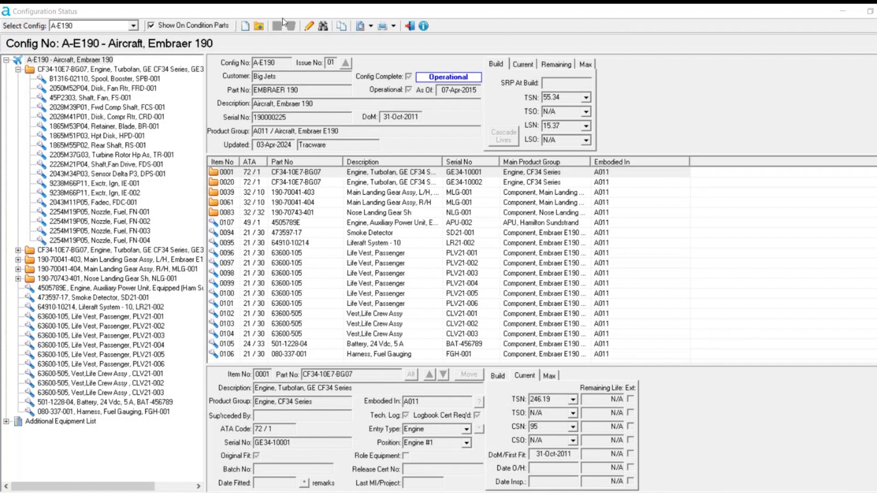
left_click(278, 29)
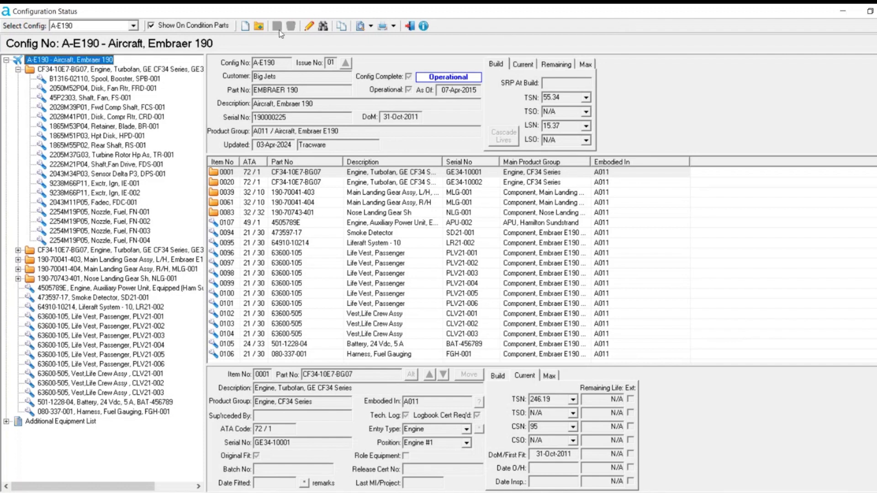
left_click(309, 27)
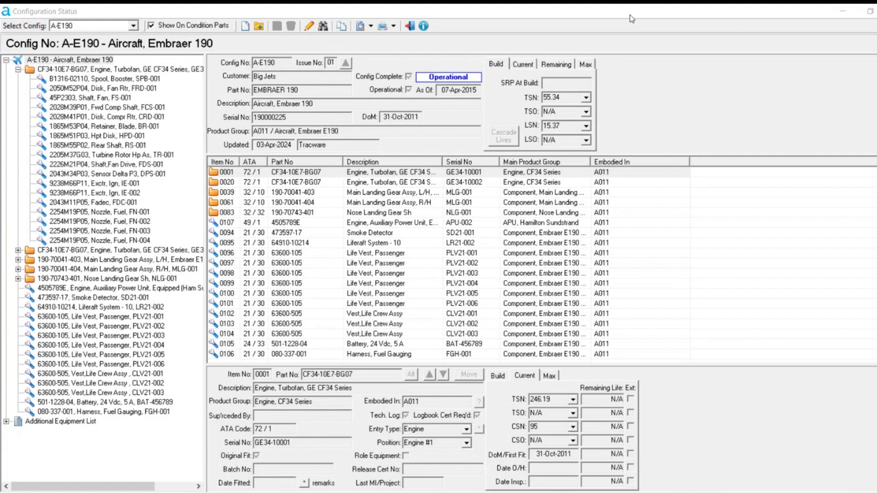
right_click(71, 126)
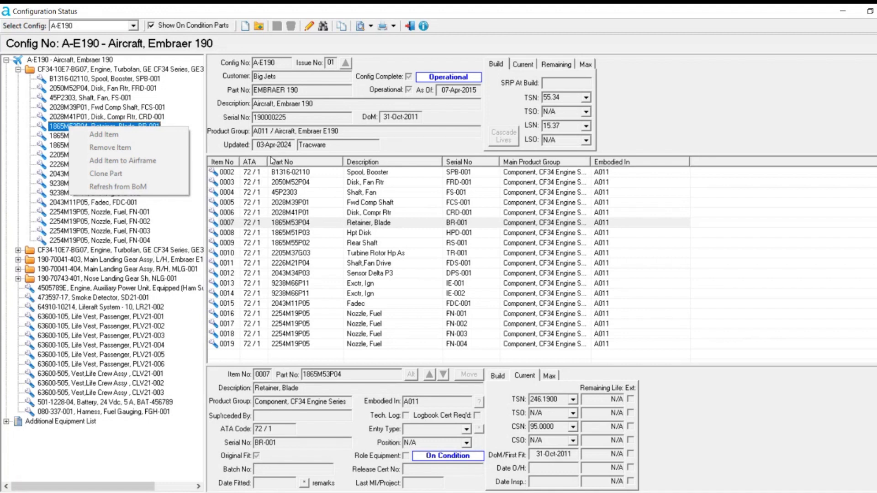
right_click(845, 15)
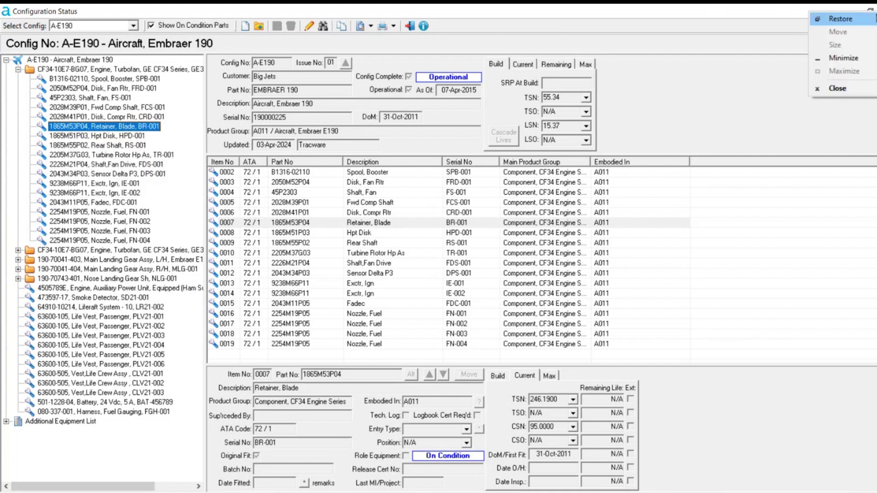
left_click(836, 89)
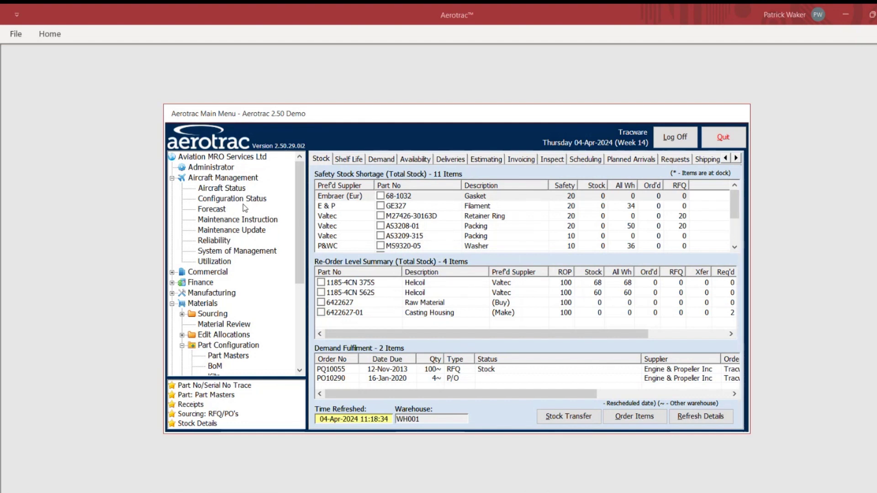
Step: Open System of Management and load task card 05-01-12-001 for product group A011
left_click(237, 251)
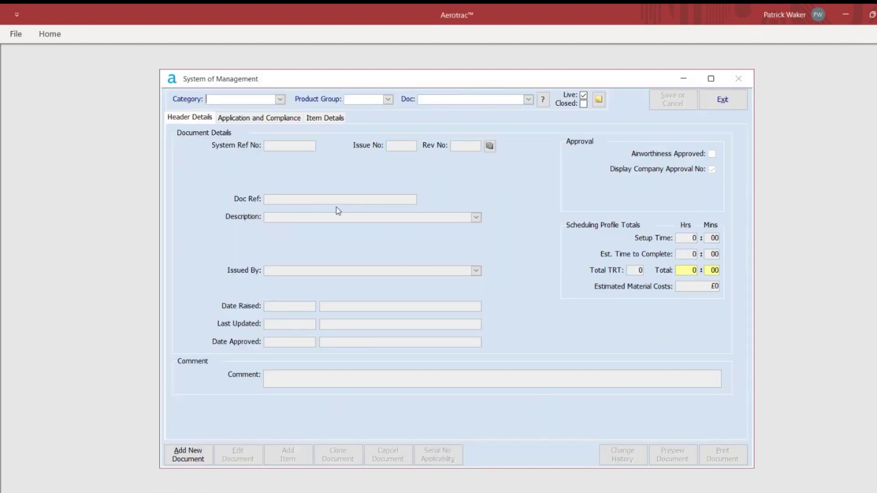
left_click(279, 100)
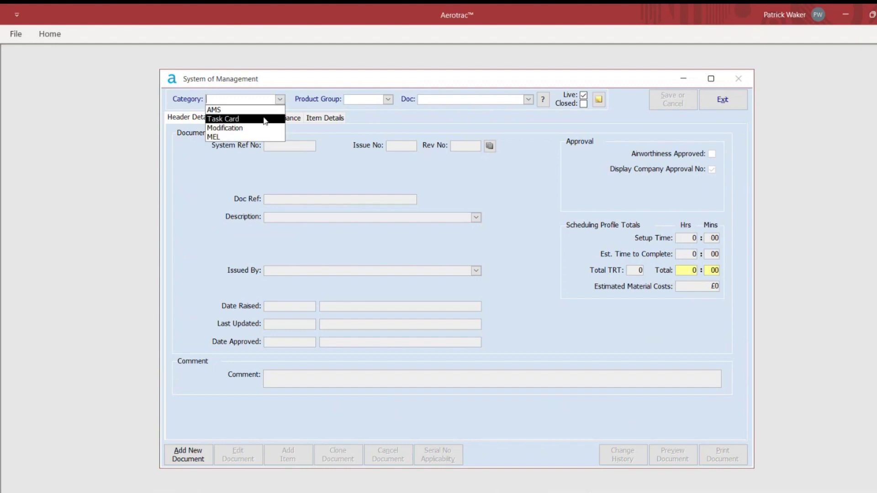
left_click(265, 119)
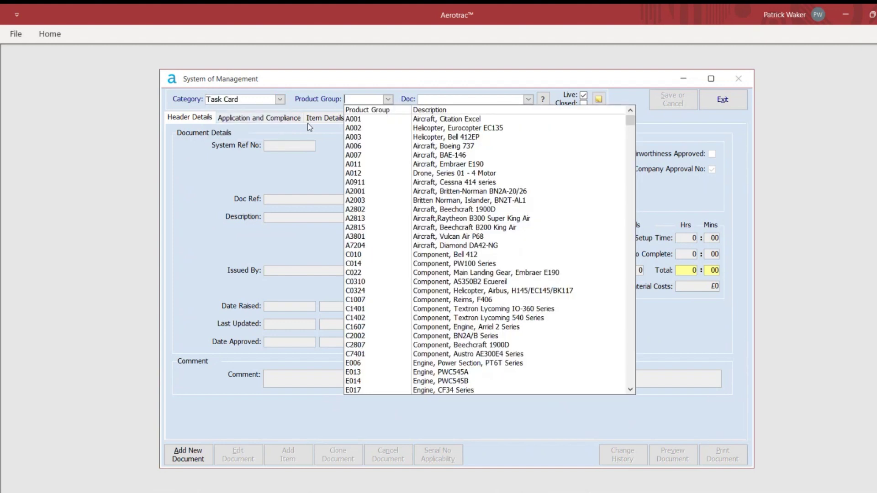
left_click(368, 164)
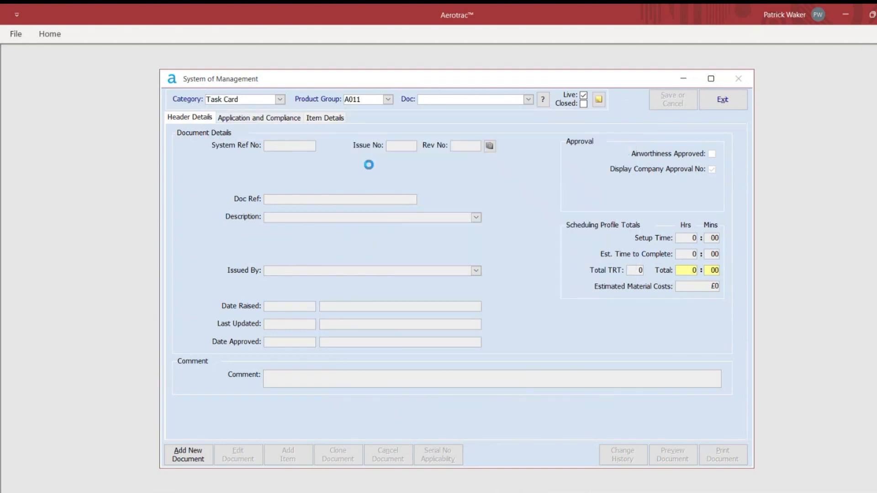
left_click(447, 190)
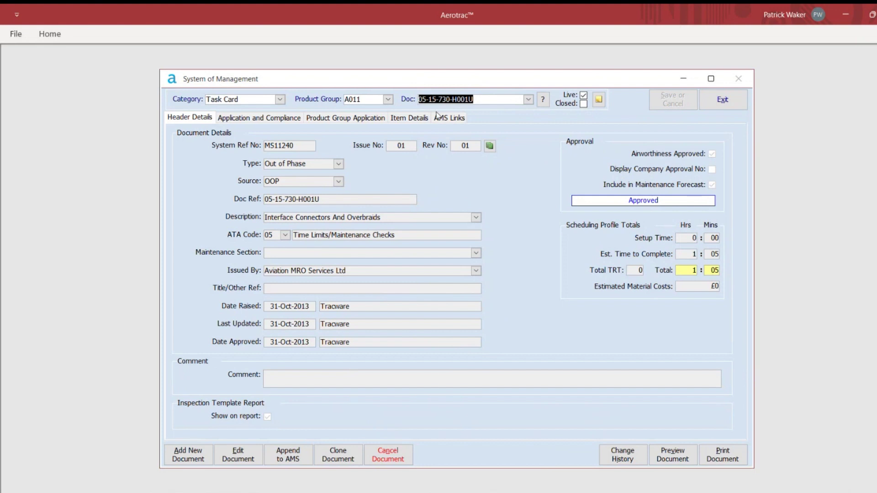
left_click_drag(428, 99, 595, 112)
type("01")
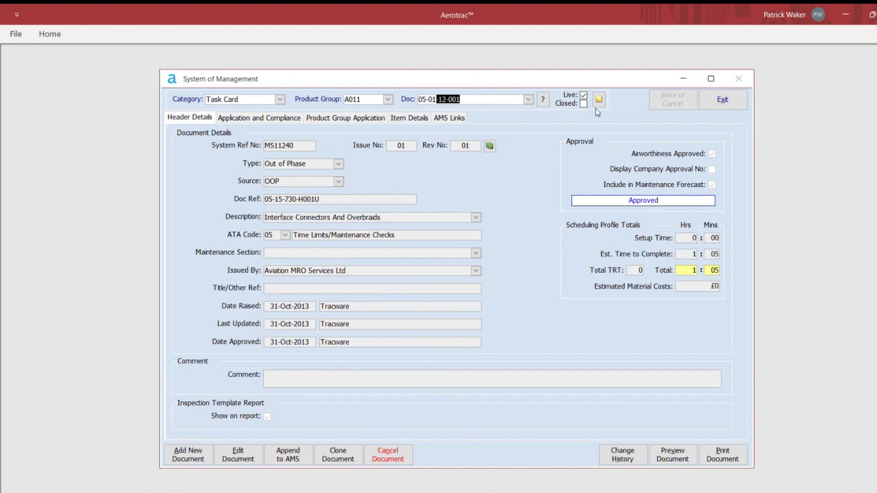
type("-12")
key("Tab")
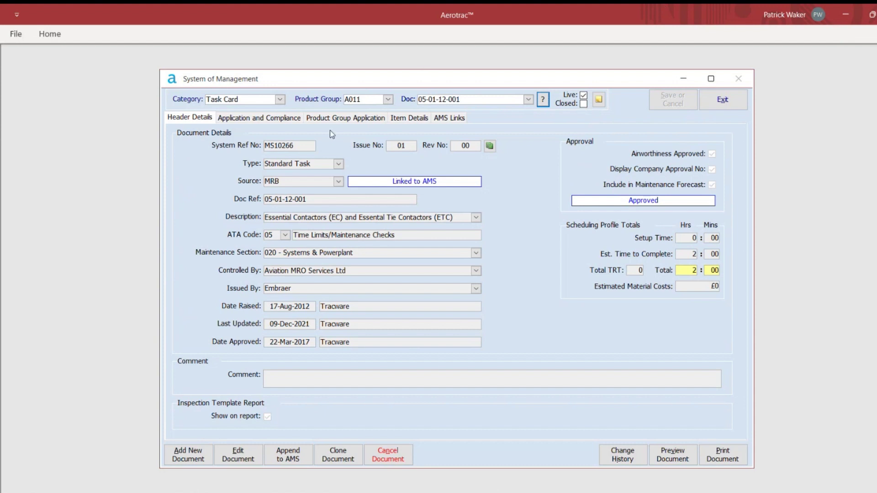
Step: Review the task card's header, application and compliance, and product group application details
left_click(281, 120)
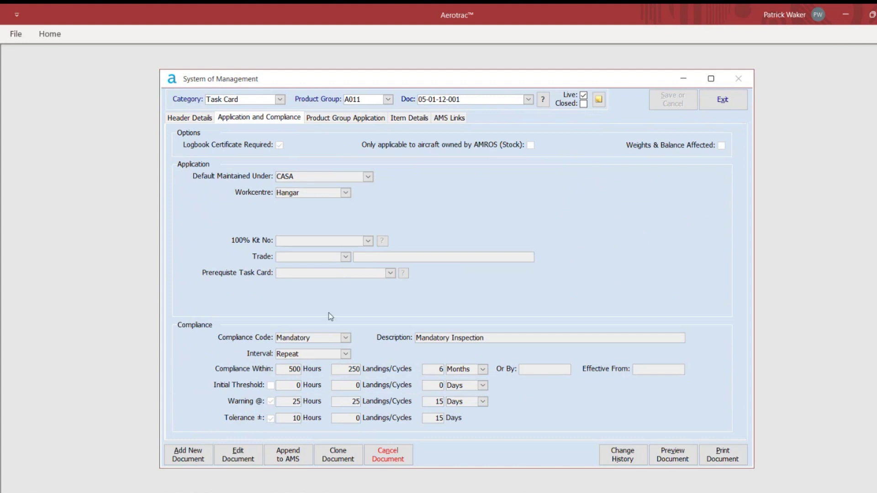
left_click(190, 120)
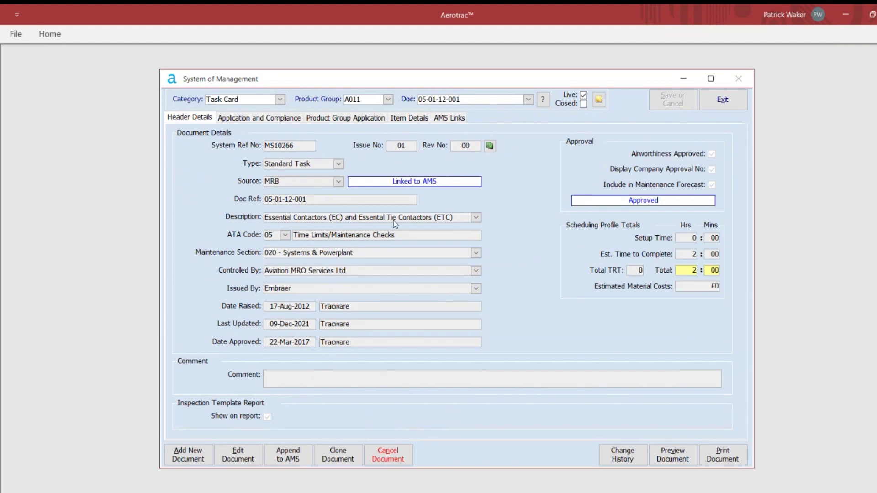
left_click(241, 121)
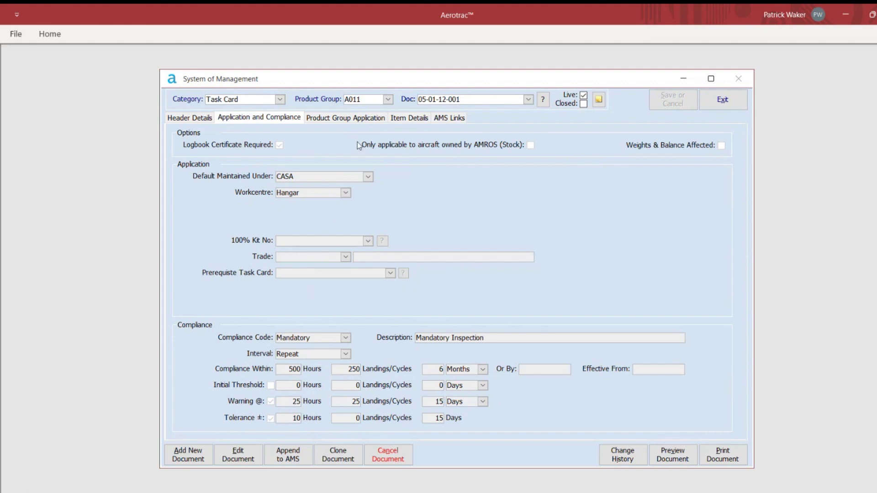
left_click(341, 120)
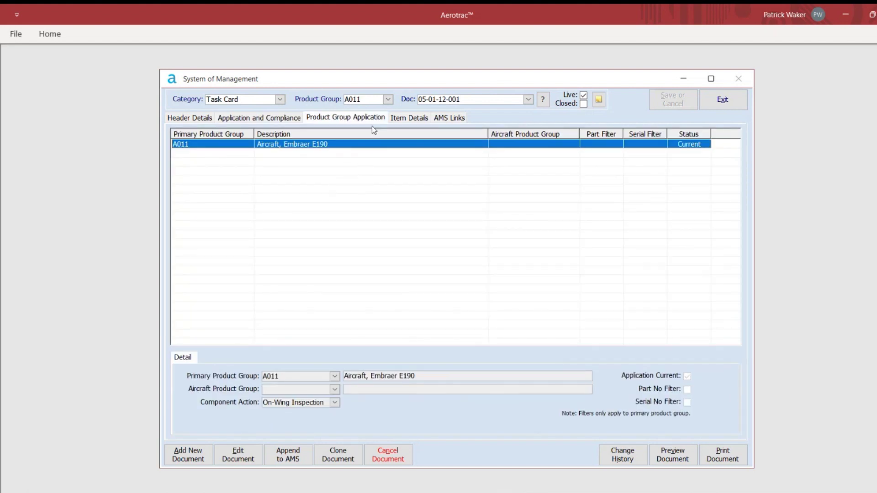
left_click(388, 100)
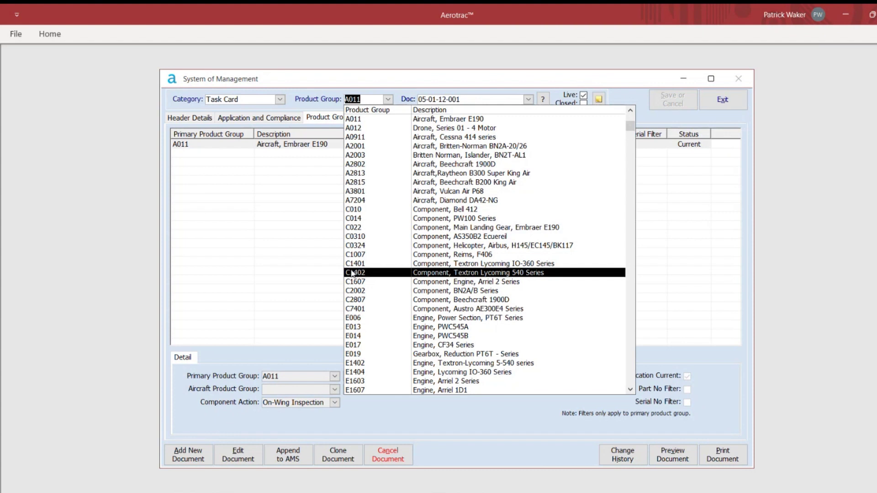
left_click(298, 276)
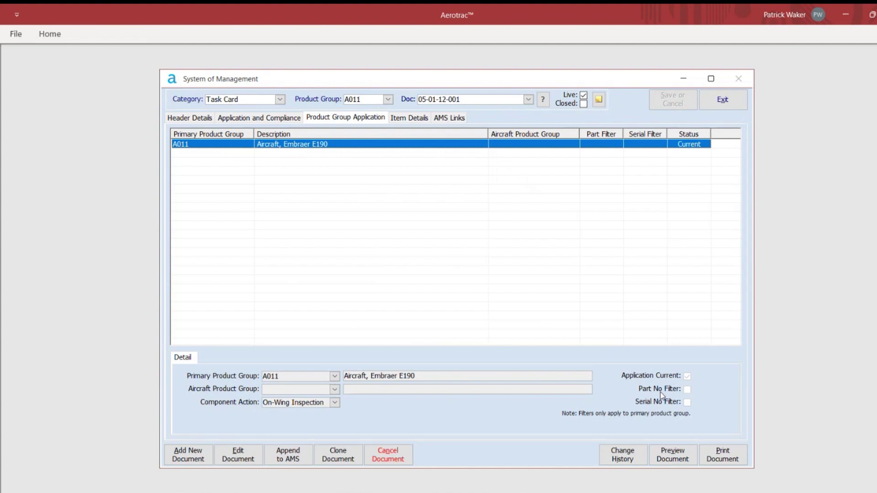
Step: Examine item 0001's task, notes, panels, zones, tooling, publications and parts, plus the task card's AMS links
left_click(416, 119)
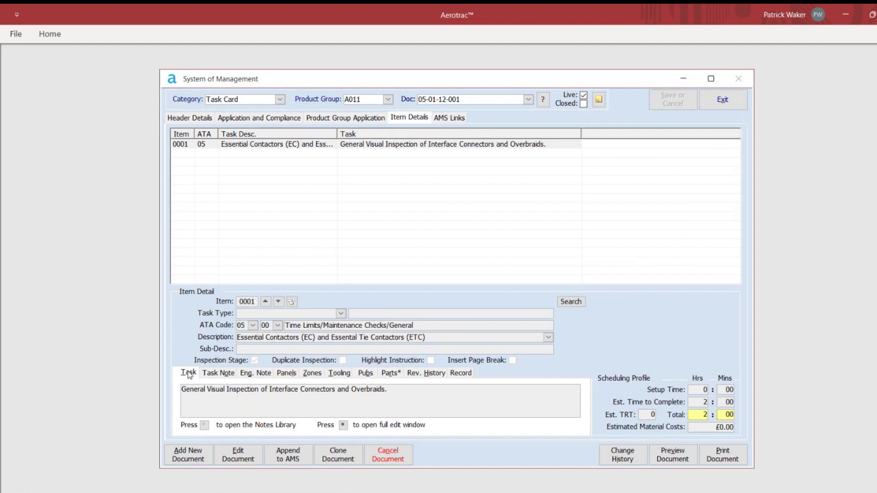
left_click(211, 373)
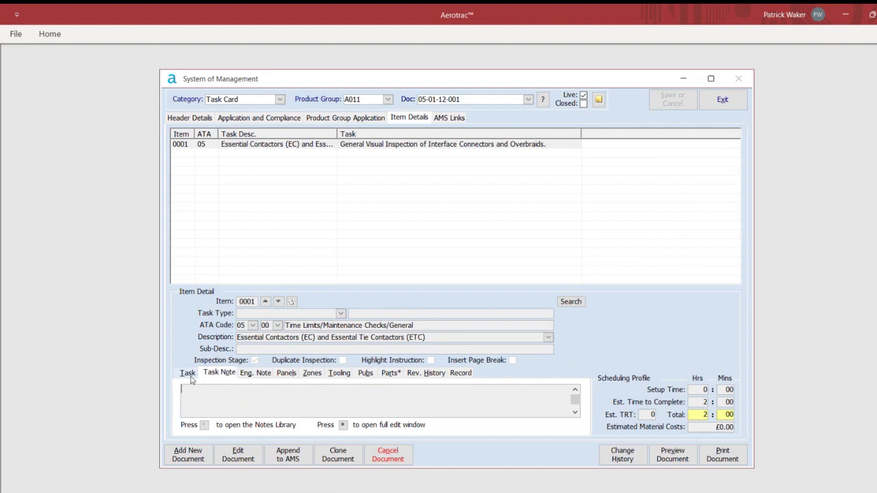
left_click(189, 374)
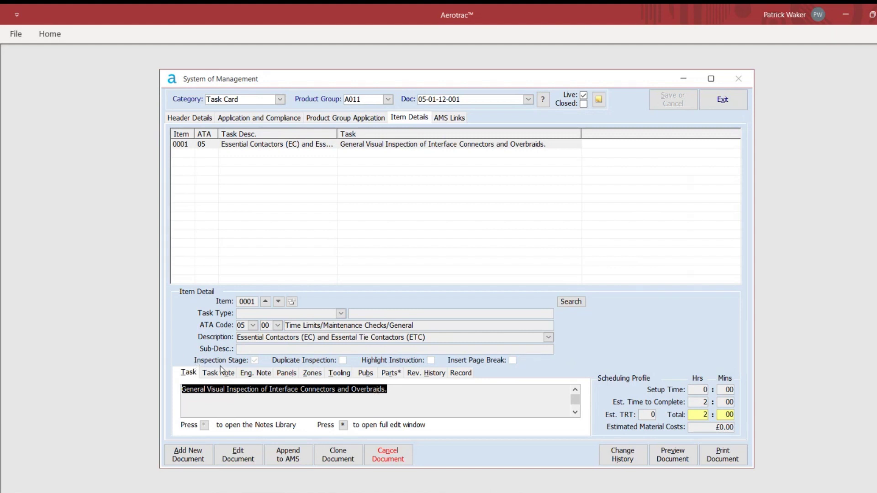
left_click(254, 374)
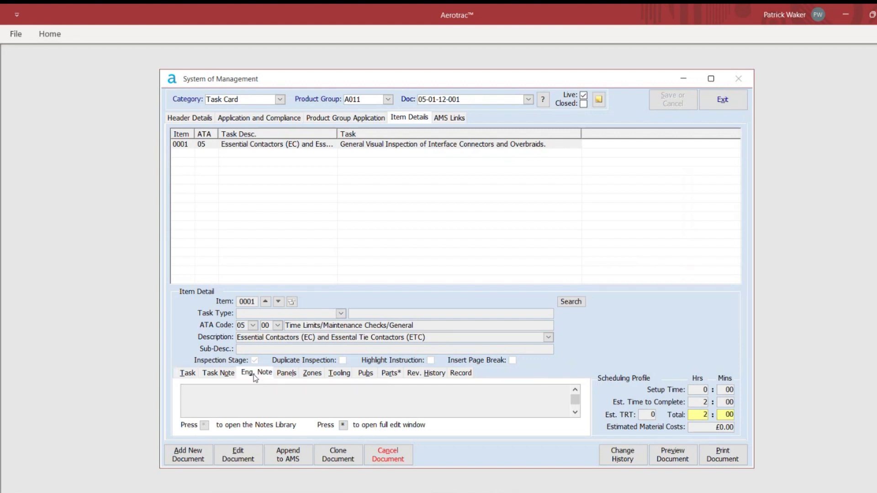
left_click(280, 374)
left_click(311, 375)
left_click(339, 375)
left_click(365, 375)
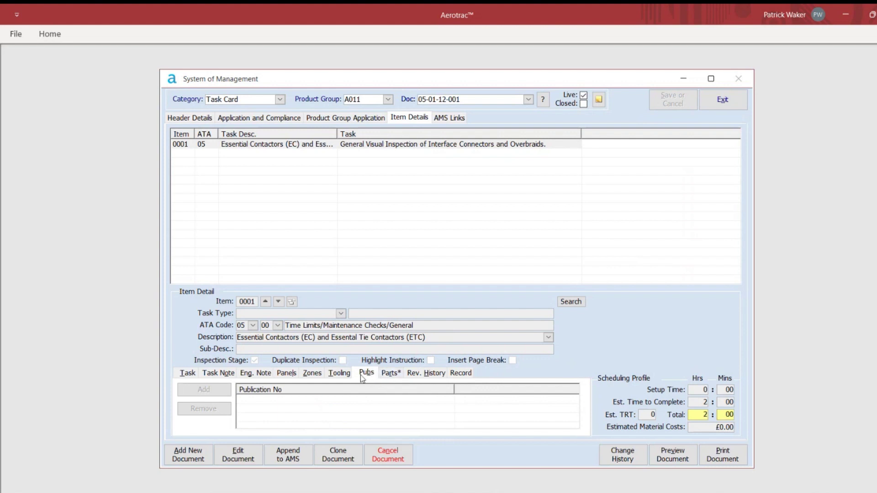
left_click(383, 377)
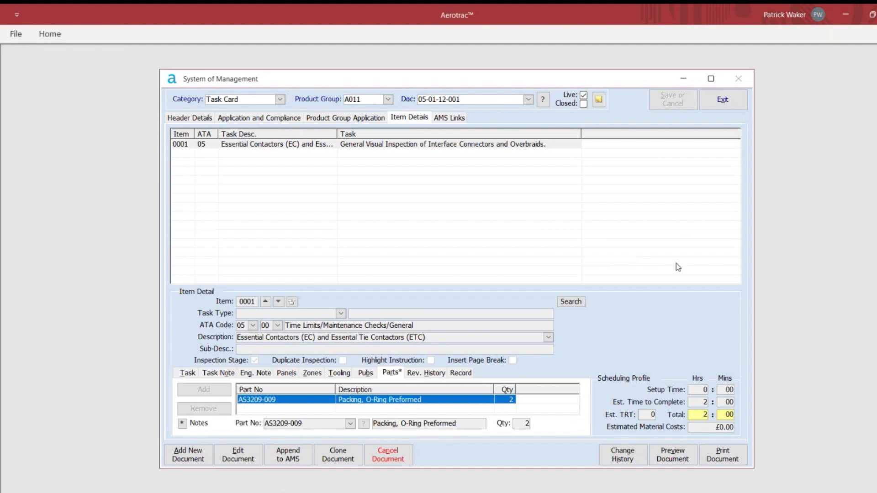
left_click(453, 118)
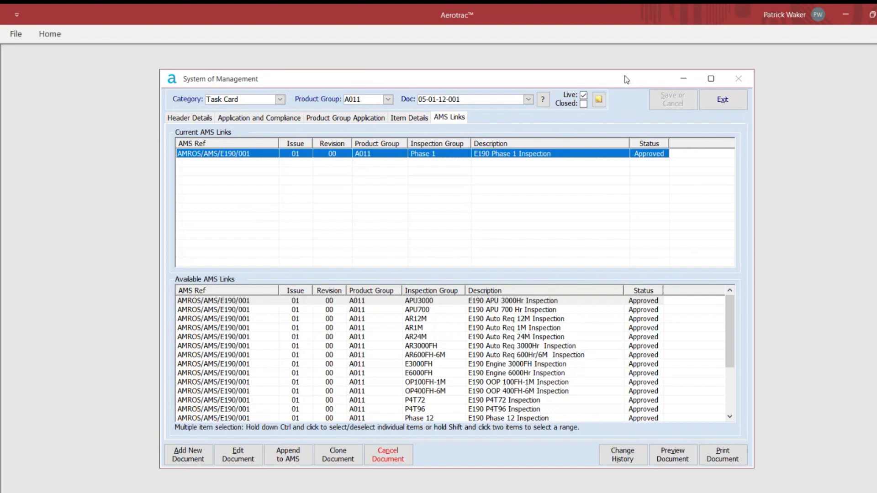
Step: Switch to the Administrator module and open A/C Management from the aircraft management setup
left_click(843, 17)
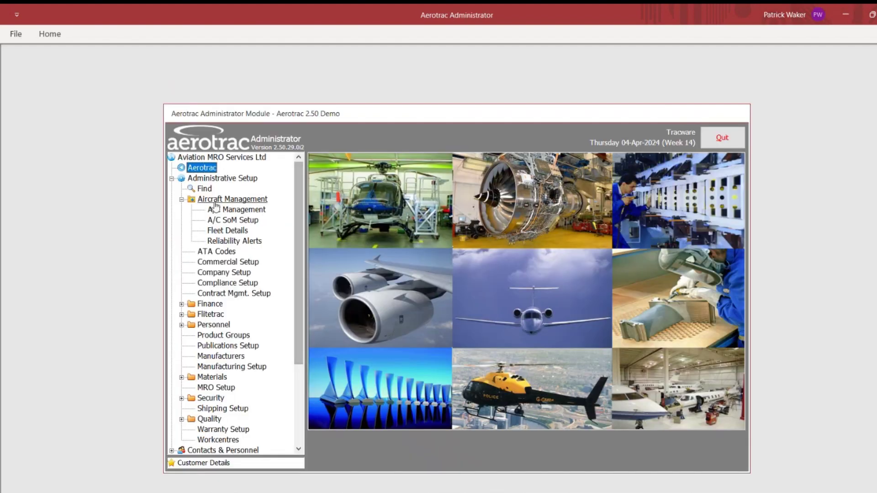
double_click(219, 179)
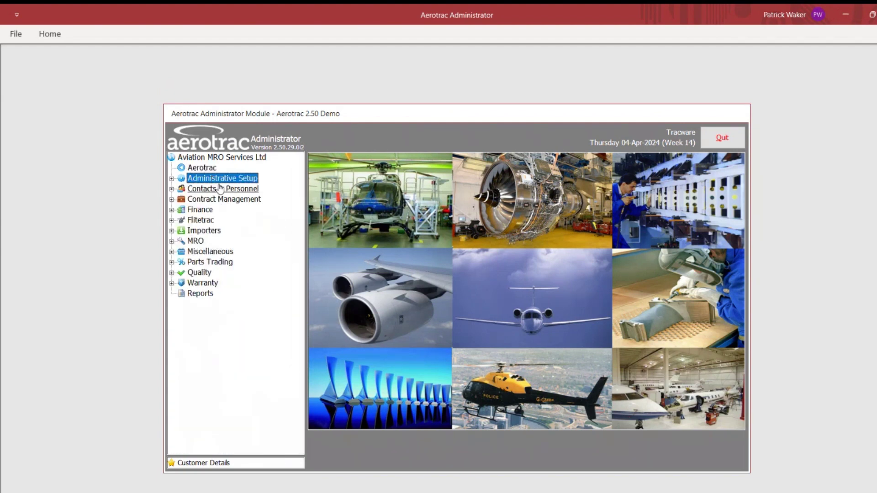
double_click(222, 179)
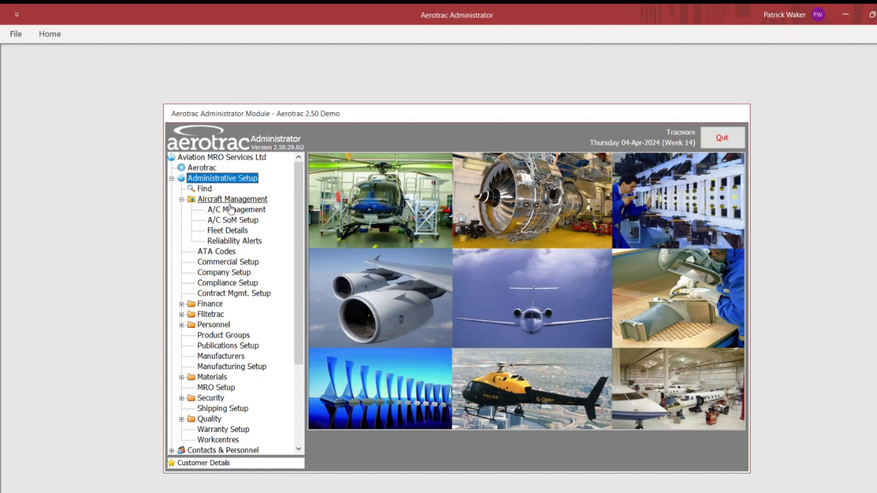
left_click(236, 212)
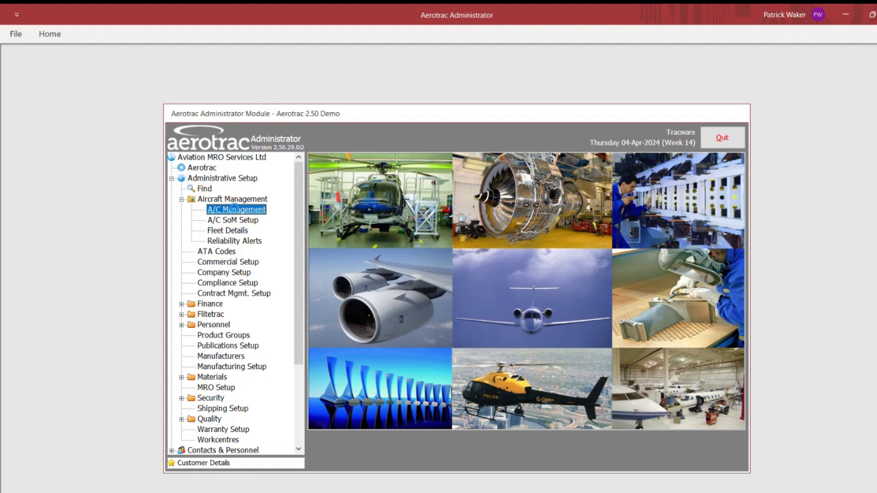
double_click(241, 213)
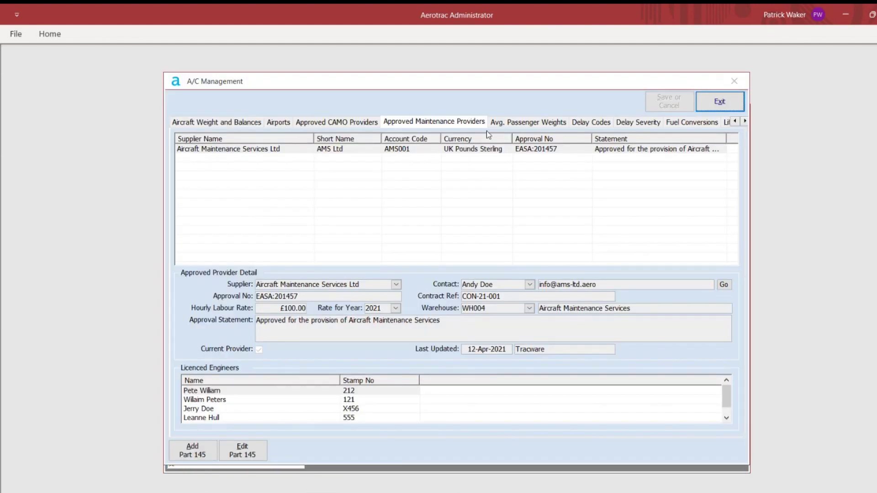
Step: Review the life formulas, N1-N3/creep calculations and approved maintenance providers in A/C Management
left_click(745, 122)
left_click(745, 122)
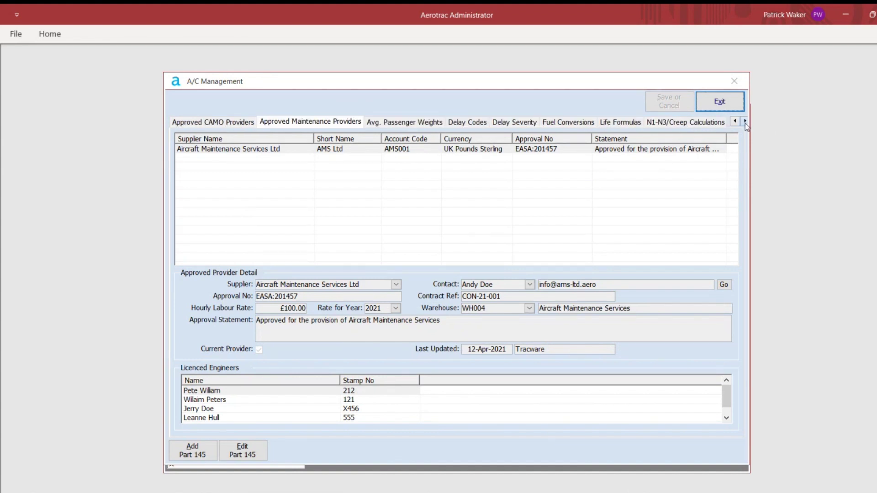
left_click(623, 124)
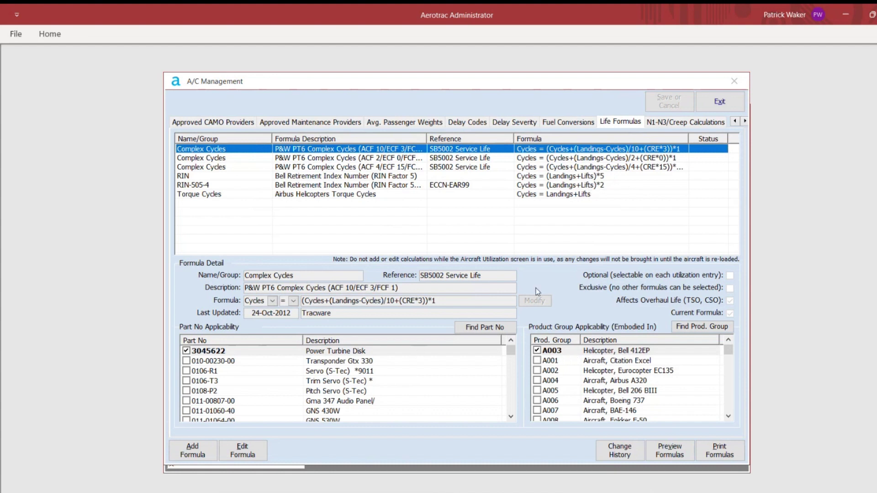
left_click(667, 123)
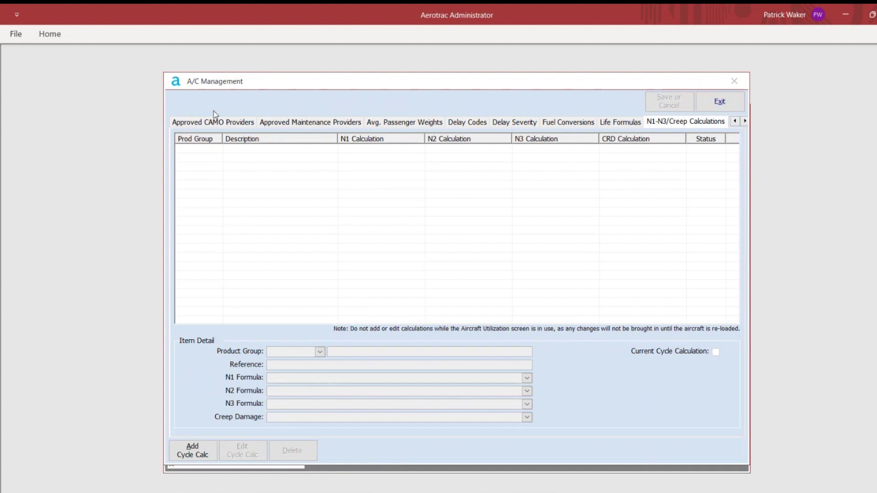
left_click(276, 123)
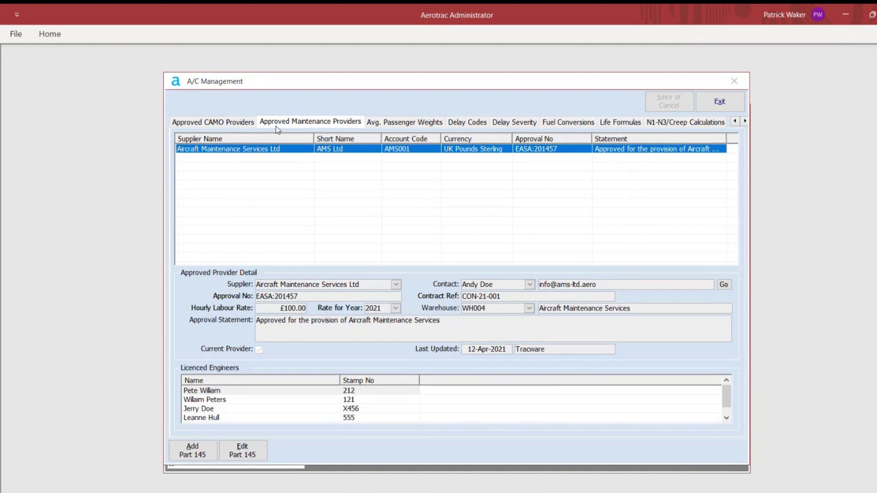
Step: Try adding The Big Executive Jet Co Inc. as an approved CAMO provider, then restore the original list
left_click(216, 122)
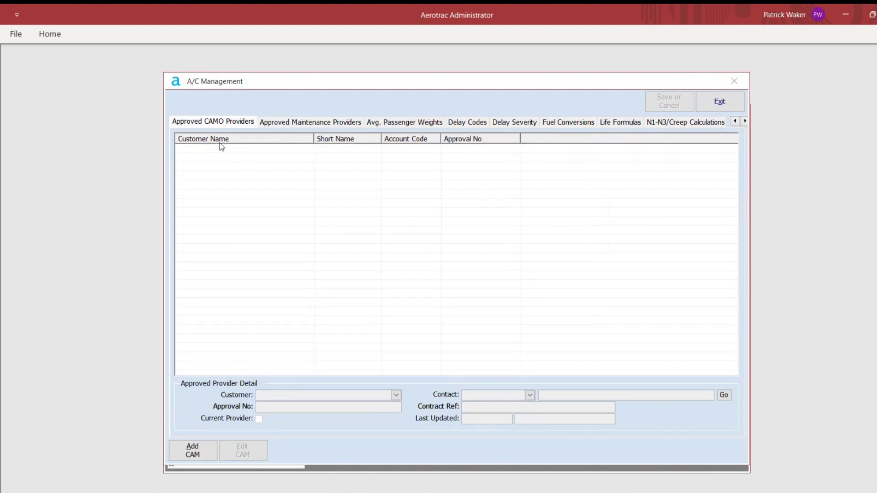
left_click(189, 445)
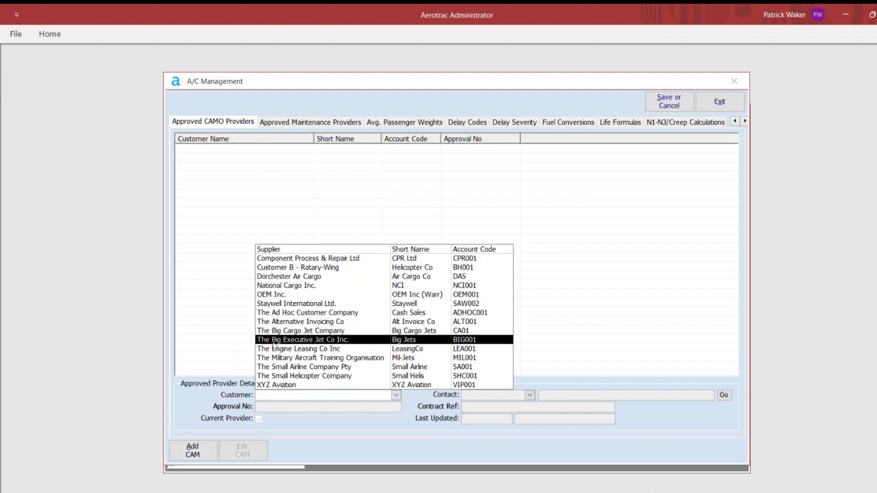
left_click(274, 342)
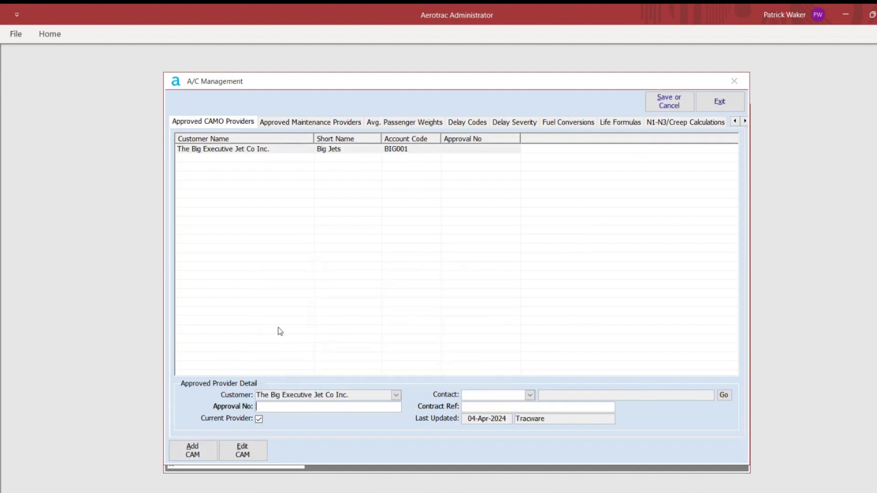
left_click(654, 102)
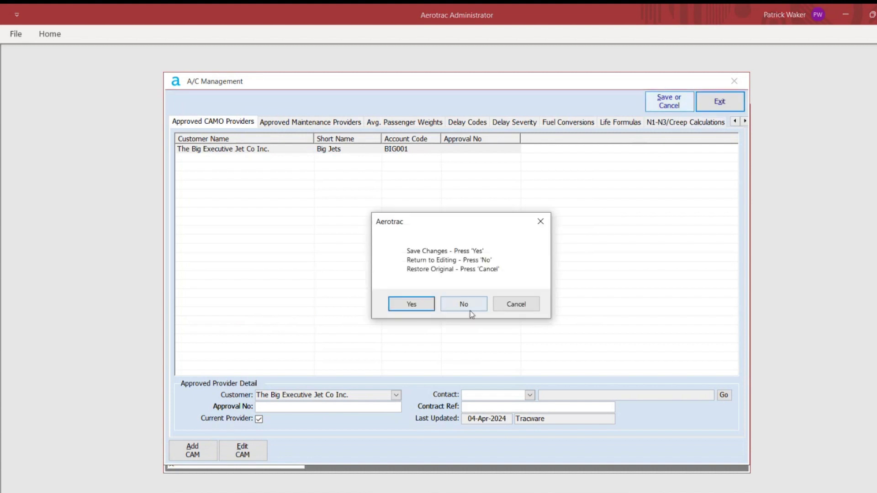
left_click(512, 306)
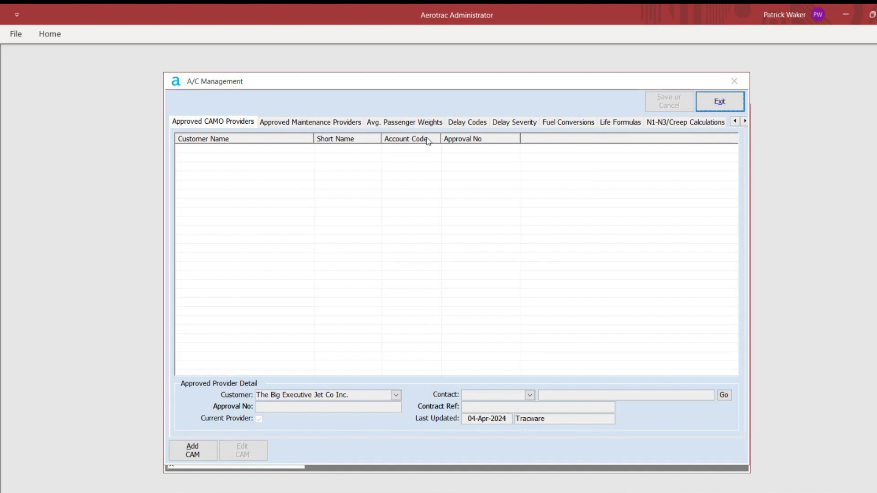
Step: Close A/C Management and open A/C SoM Setup to view the task types
left_click(720, 103)
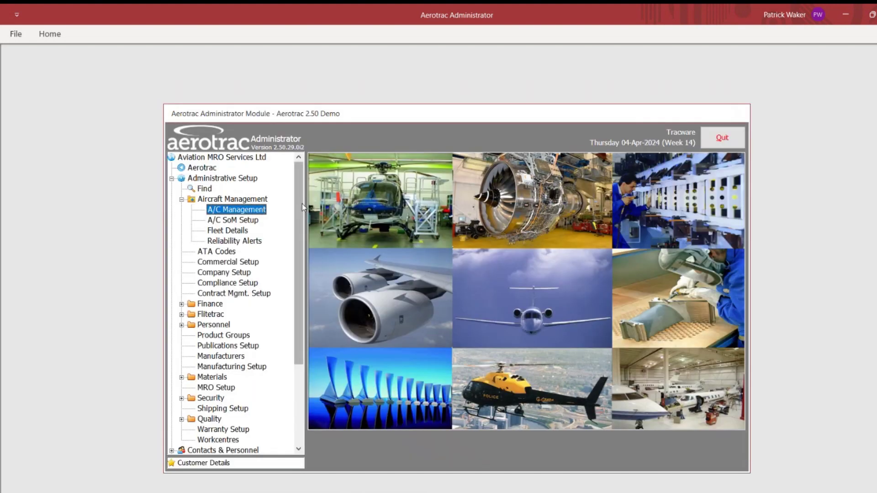
left_click(240, 222)
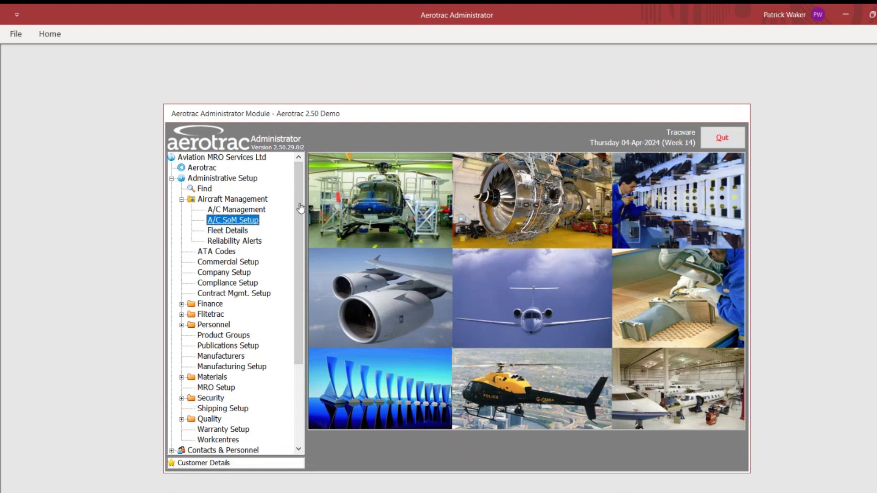
double_click(252, 221)
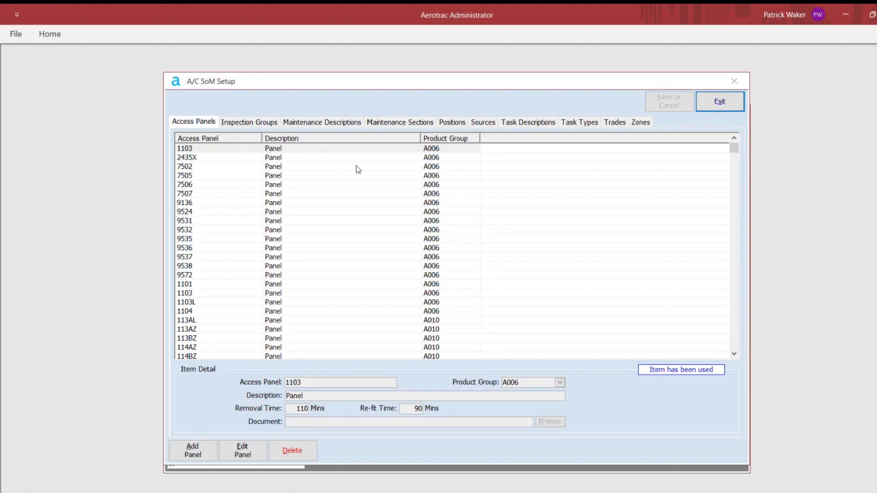
left_click(580, 123)
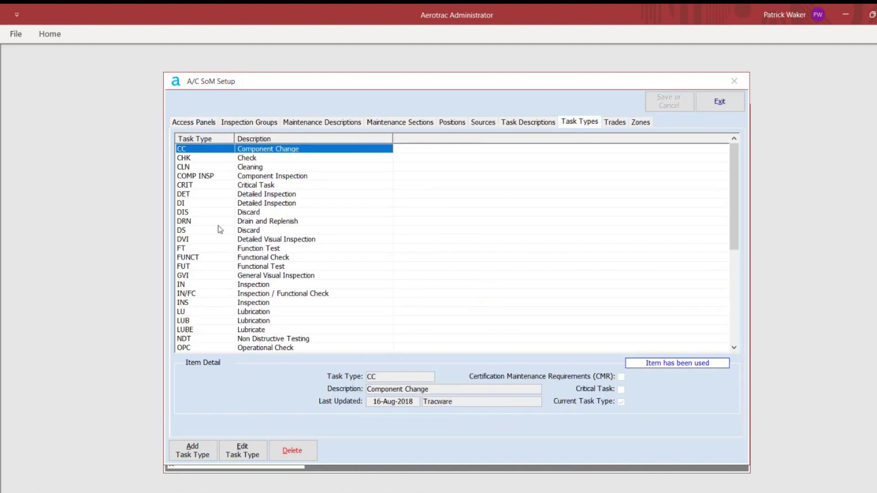
Step: Sort the inspection groups by product group and examine the E190 group APU3000
left_click(246, 125)
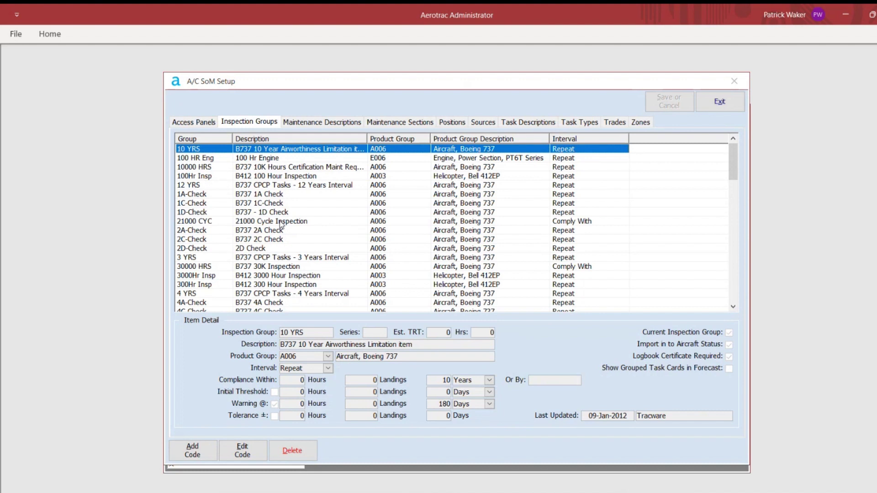
left_click(384, 141)
left_click(389, 231)
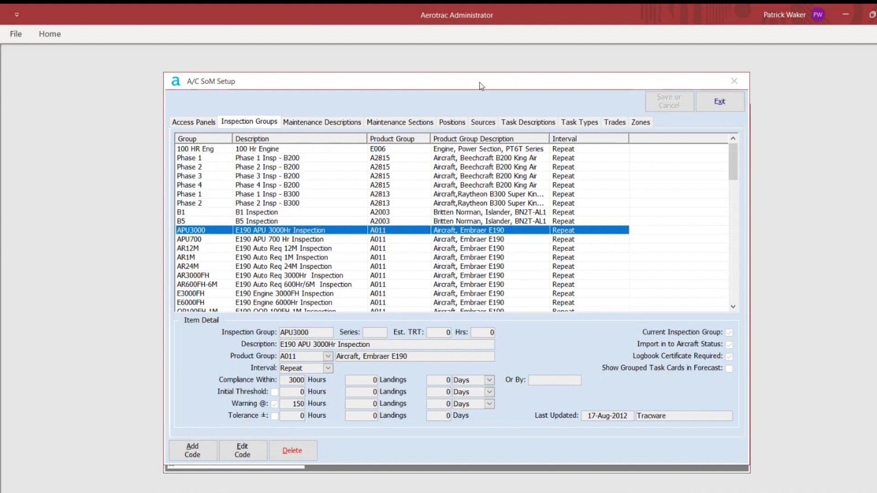
Step: Return to System of Management in the main Aerotrac module and load AMS document AMROS/AMS/E190/001 for product group A011
left_click_drag(481, 86, 568, 90)
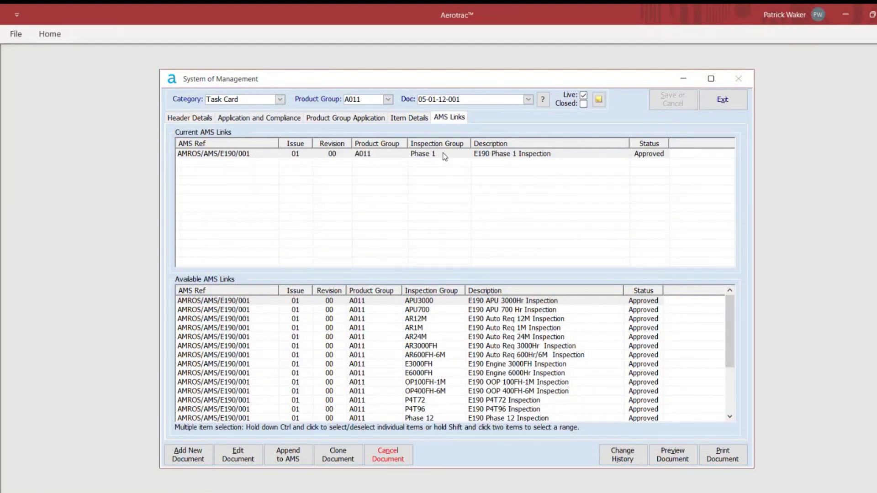
left_click(279, 100)
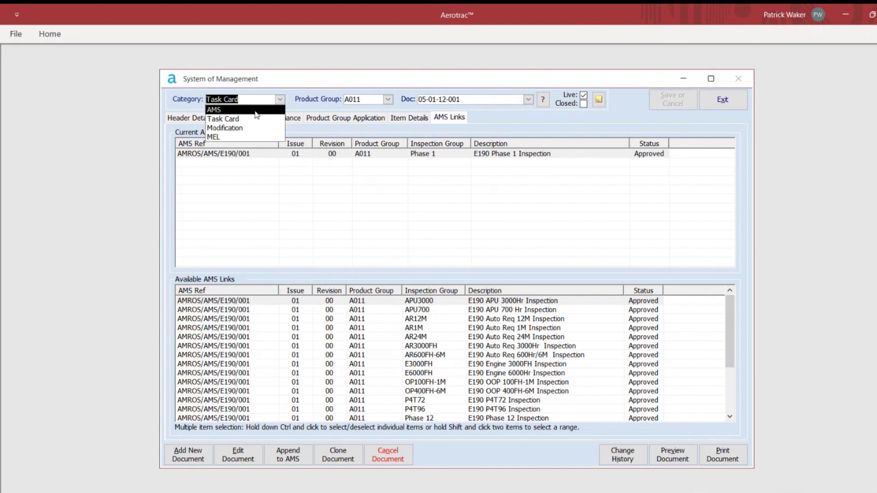
left_click(214, 110)
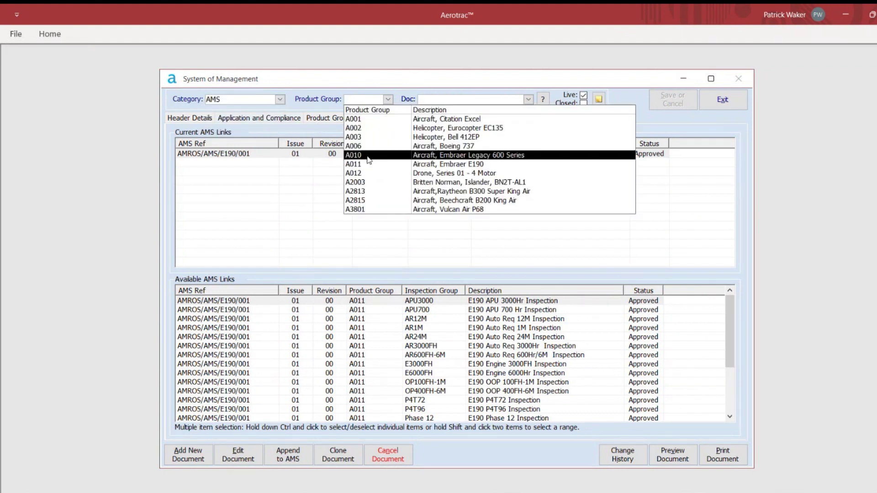
left_click(365, 165)
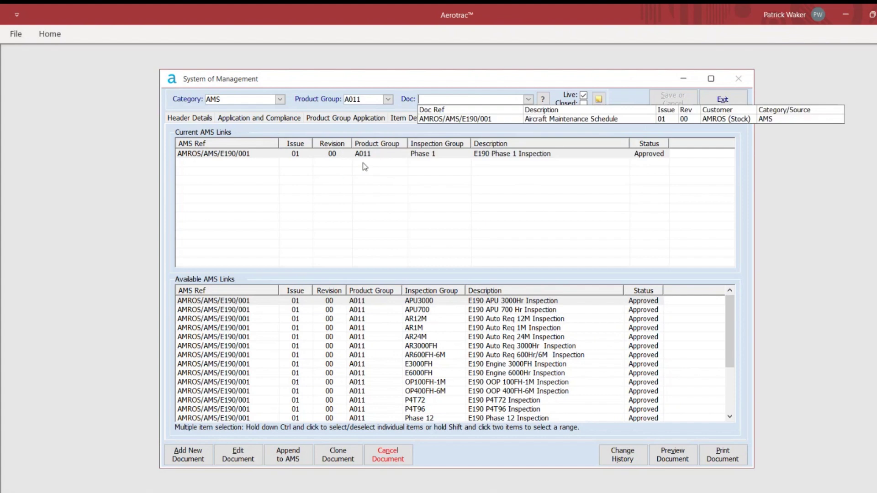
left_click(421, 119)
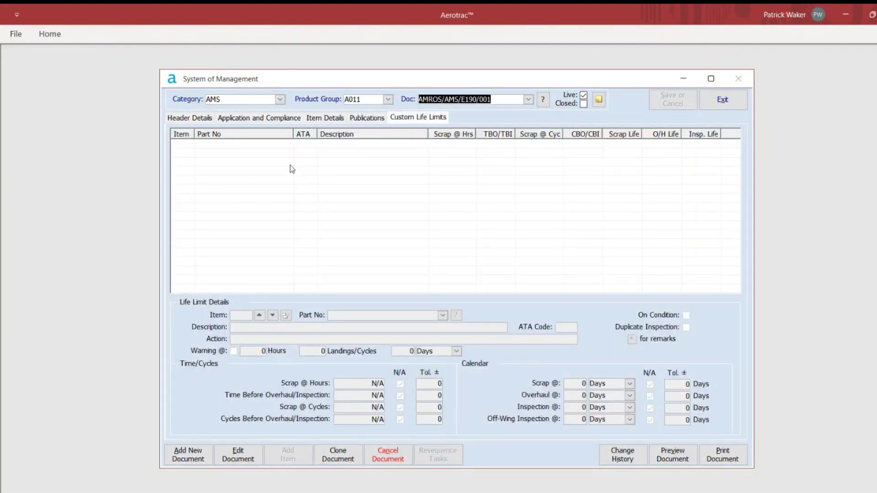
Step: Review the AMS header and its task card items, examining compliance and inspection groups for items 0028, 0032 and 0043
left_click(185, 117)
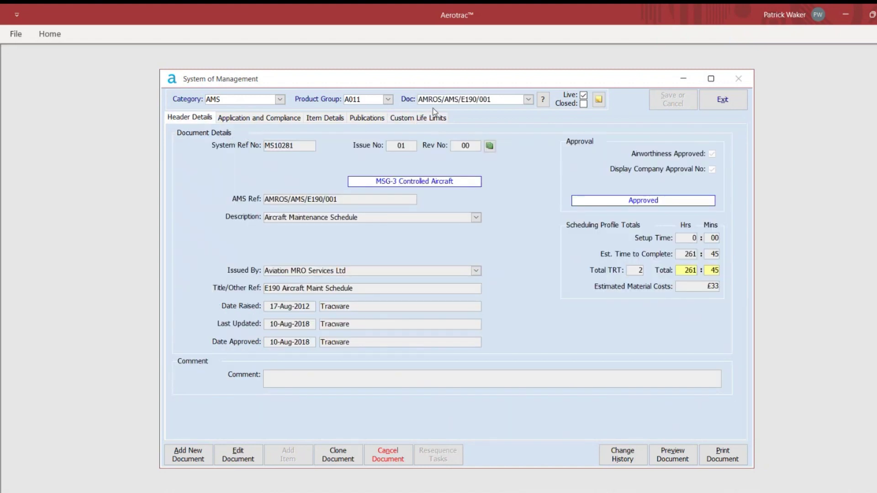
left_click(323, 118)
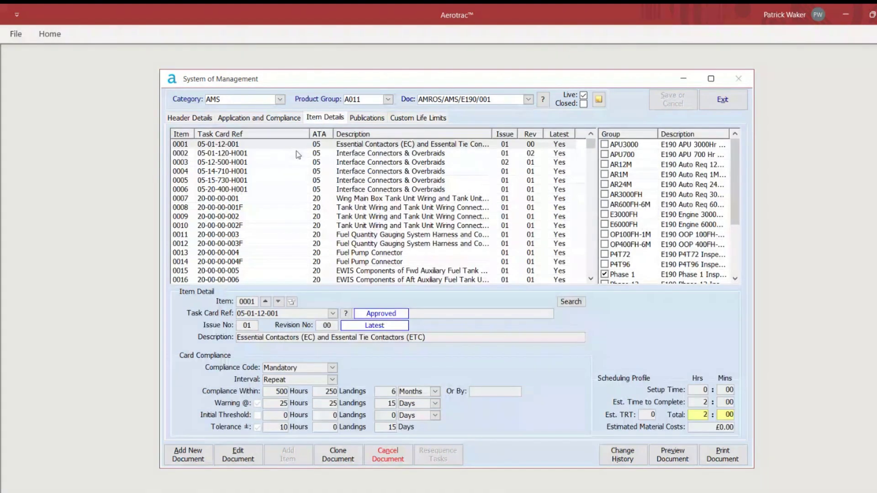
scroll(302, 160, "down", 6)
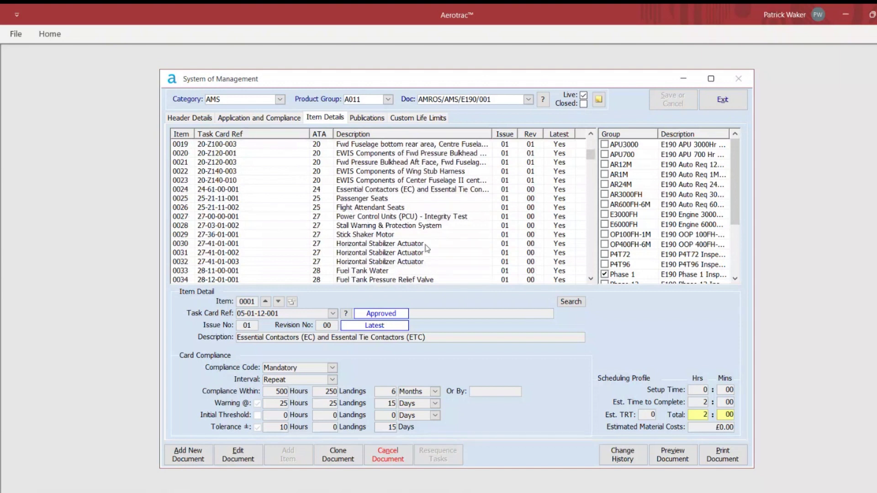
left_click(362, 227)
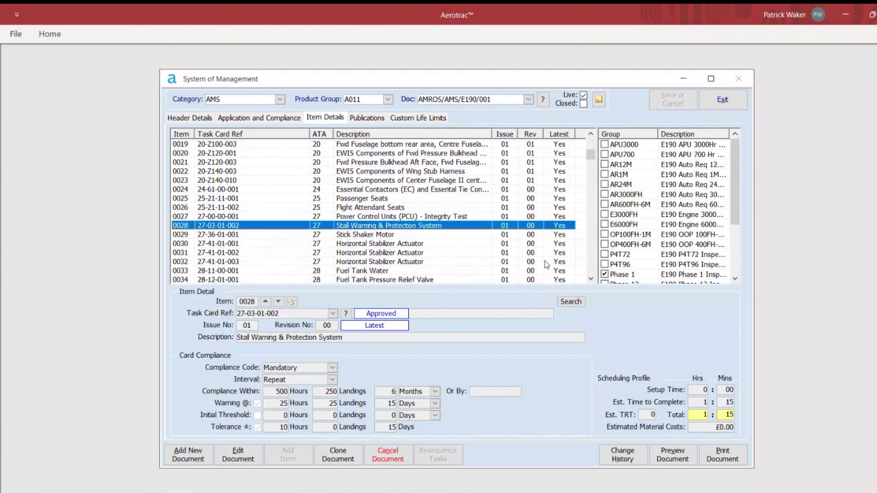
left_click(387, 262)
scroll(508, 272, "down", 4)
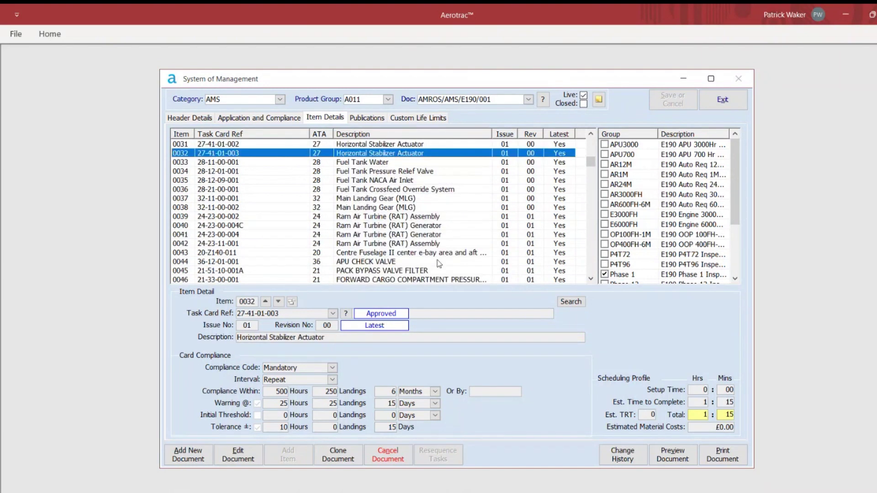
left_click(406, 253)
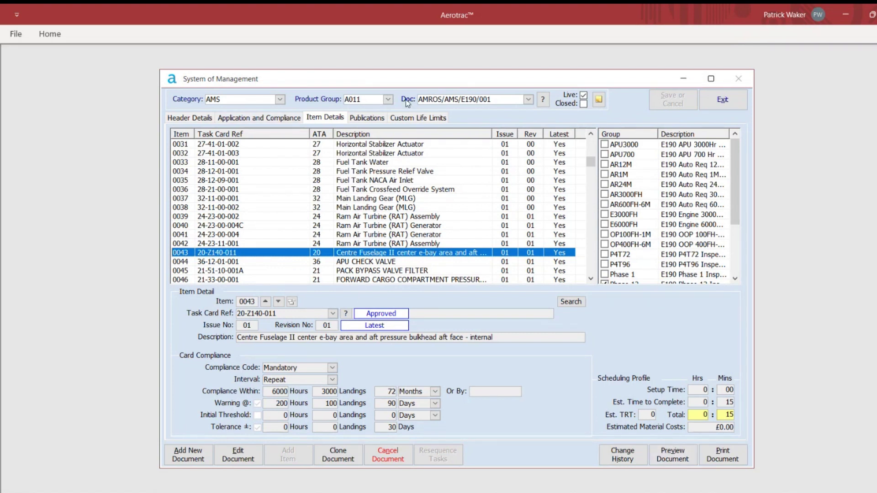
Step: Load AMS document BN2T-AMP-001 for product group A2003 and preview it with the Template report option
left_click(388, 100)
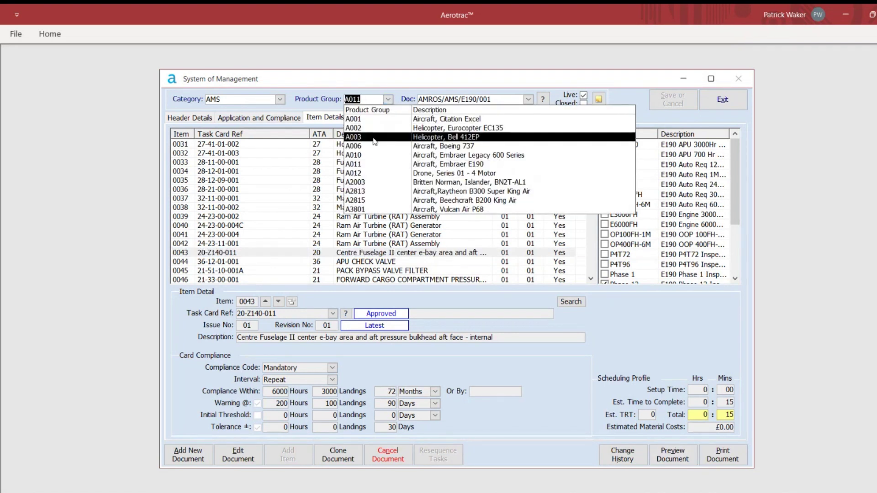
left_click(379, 184)
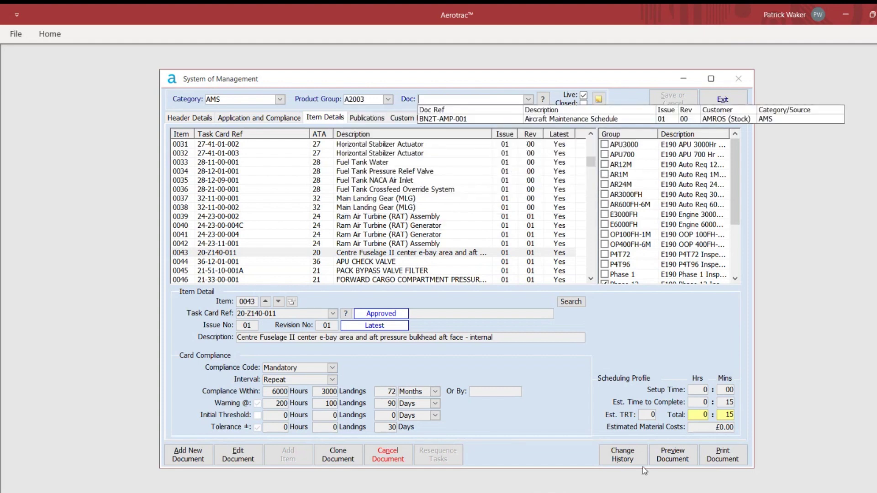
left_click(440, 120)
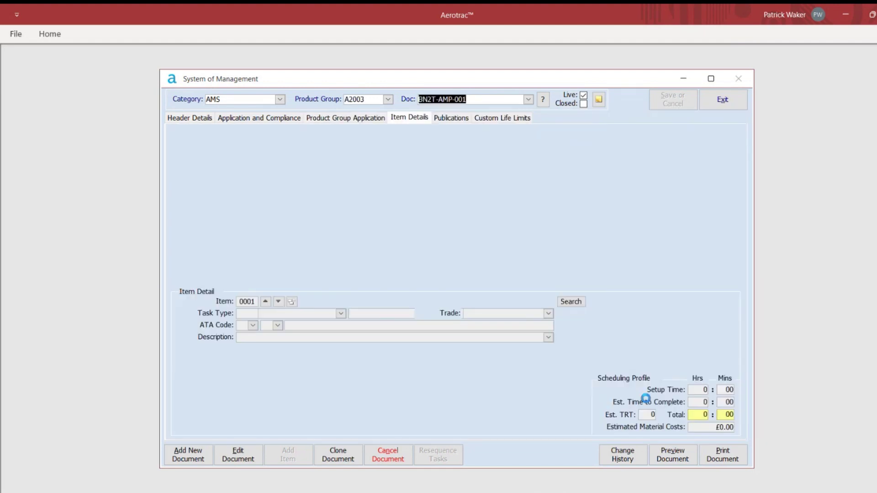
left_click(670, 459)
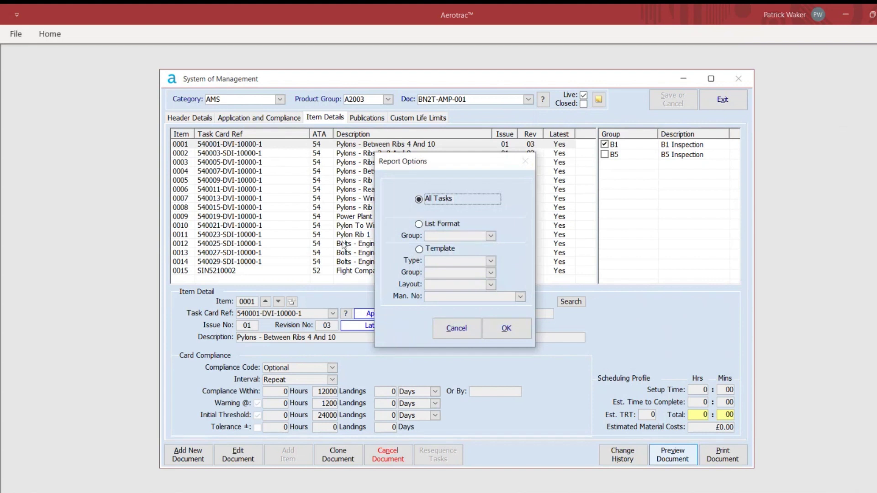
left_click(420, 250)
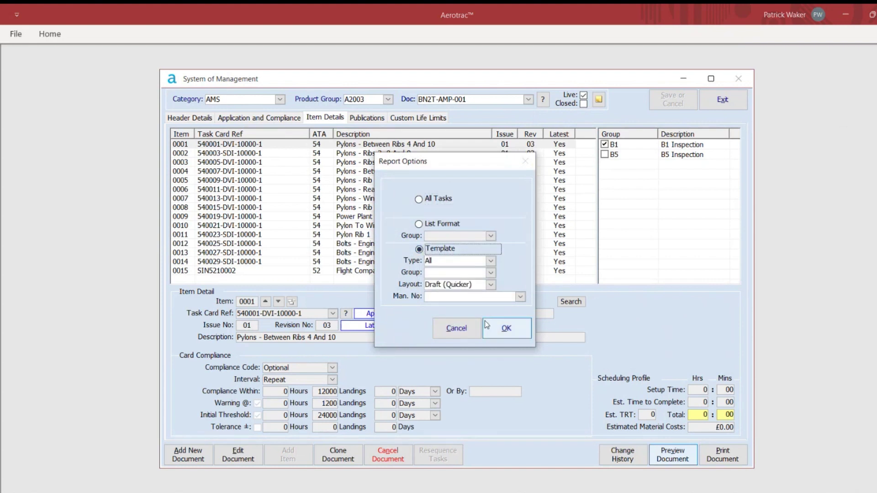
left_click(508, 330)
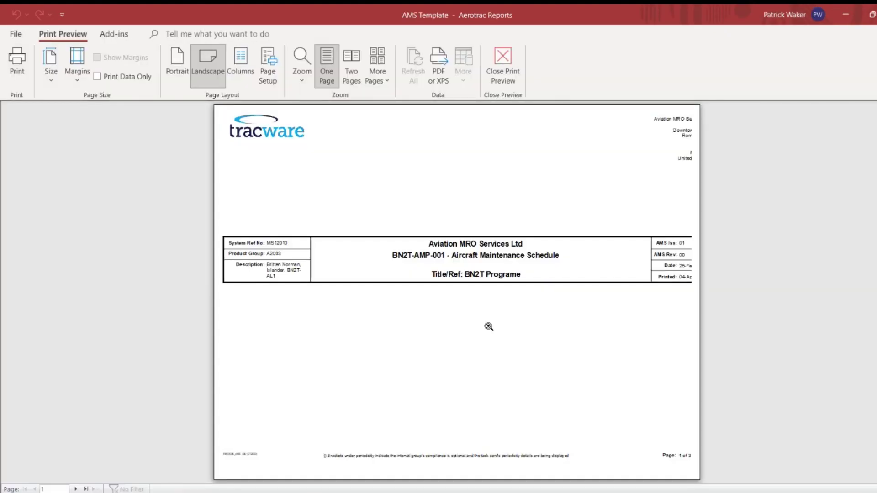
Step: Set the report preview's paper size to A4, examine page 2 and close the preview
left_click(50, 74)
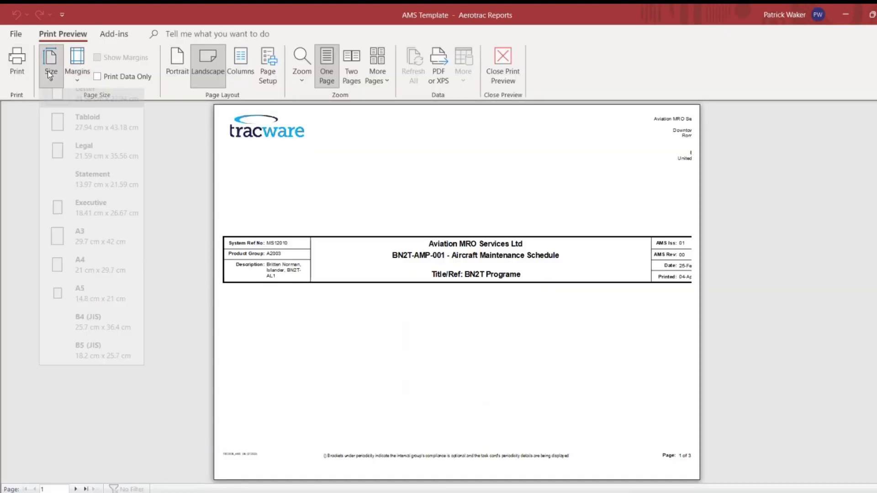
left_click(77, 281)
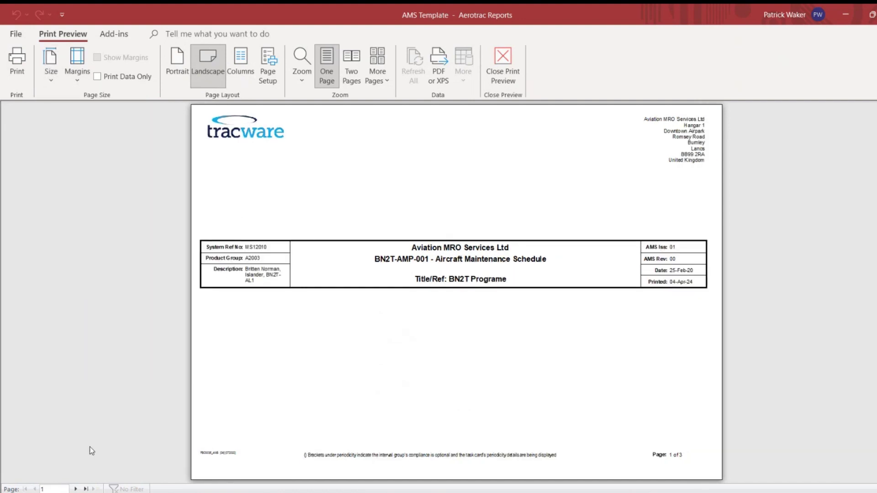
left_click(75, 489)
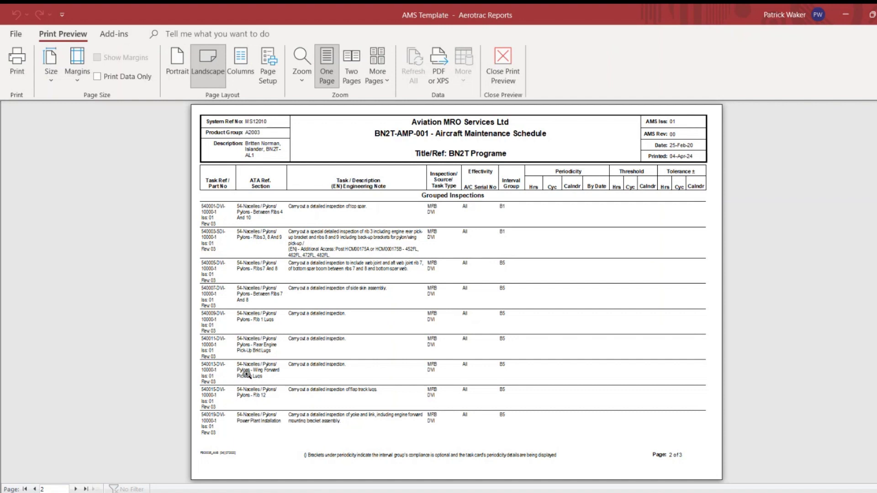
left_click(489, 83)
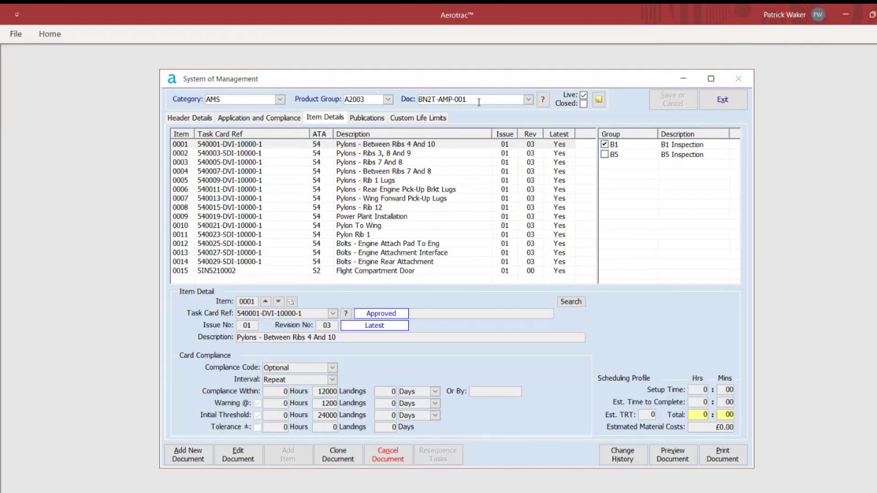
Step: Load task card BK117D-2 1M for product group H0316 in System of Management
left_click(281, 101)
left_click(217, 119)
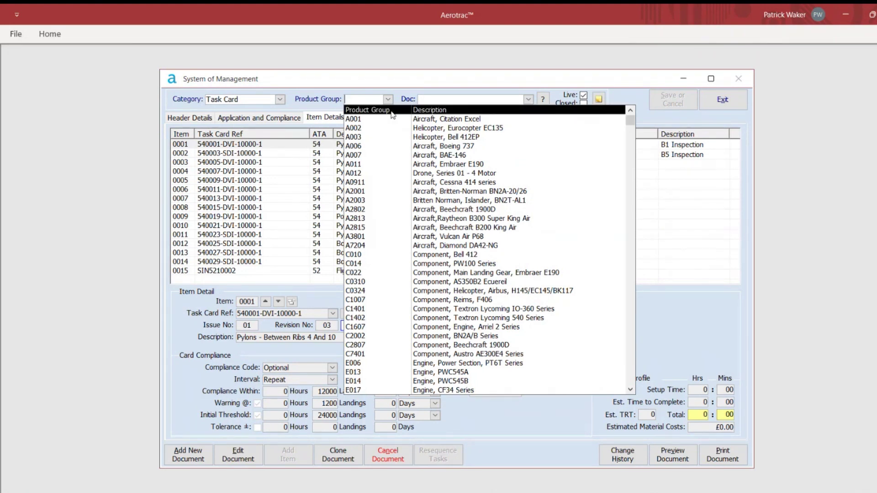
left_click(357, 116)
type("h0316")
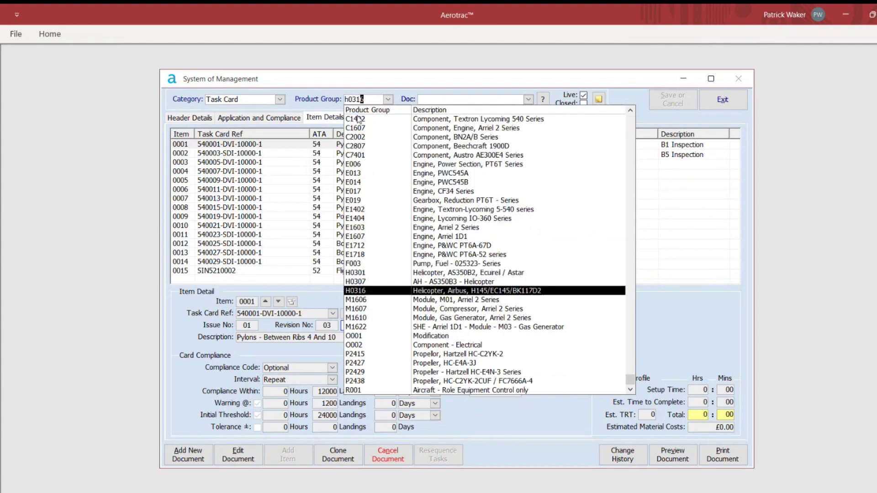
key("Return")
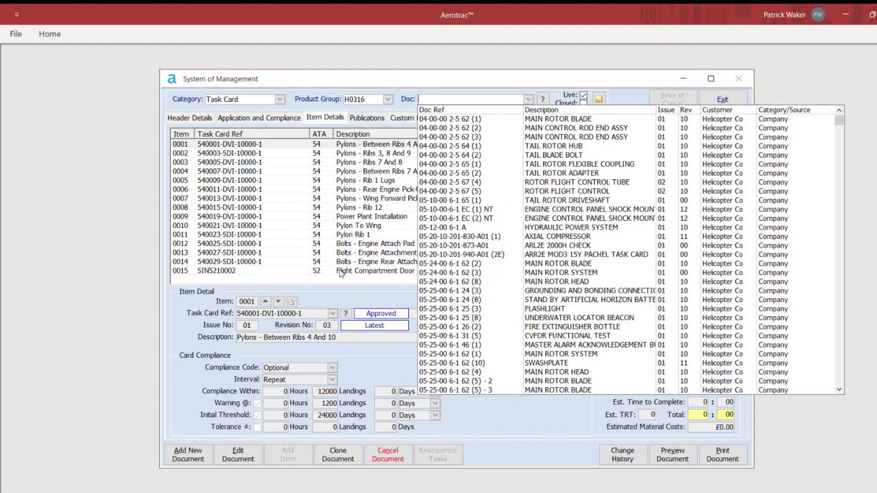
type("bk")
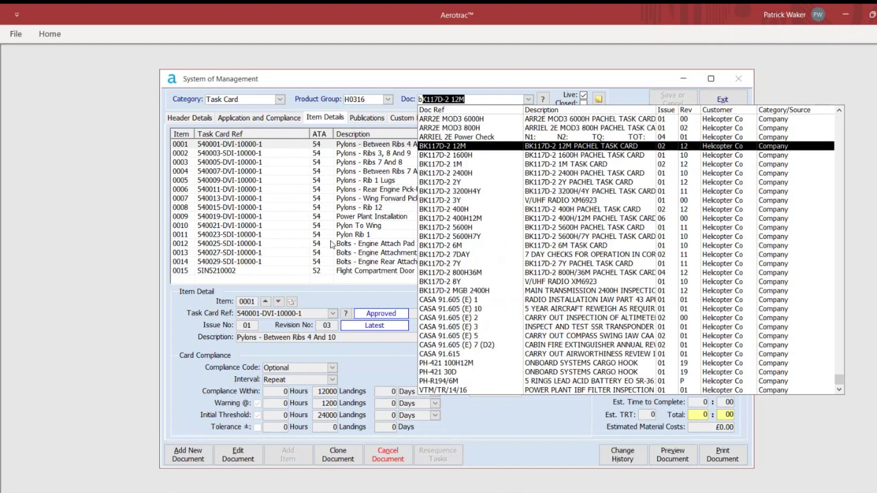
type("117d")
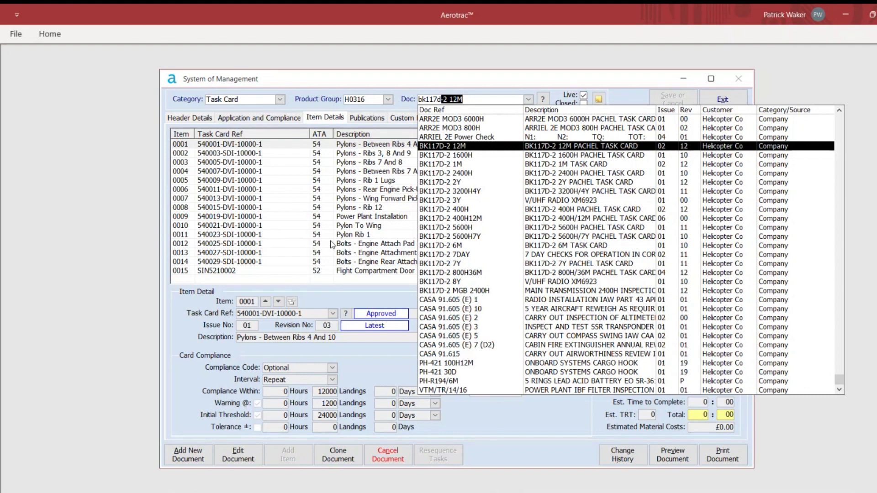
key("Return")
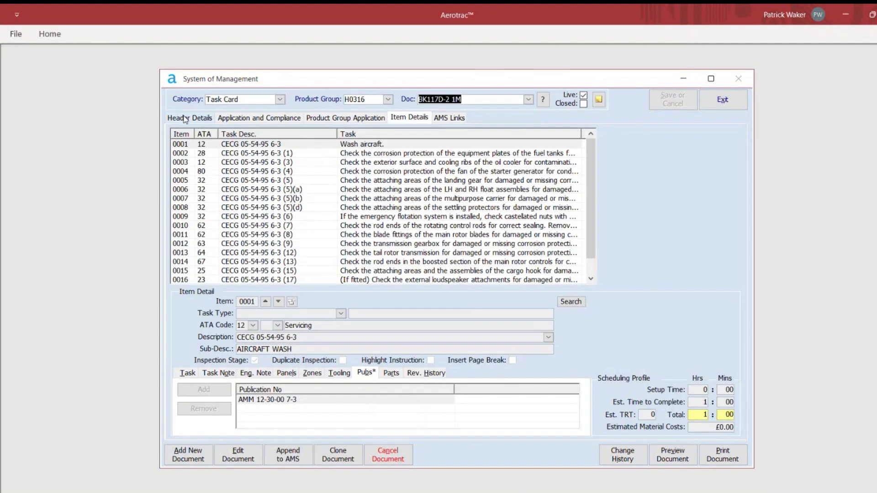
Step: Review the task card's header details, item details and AMS links, and exit System of Management
left_click(185, 119)
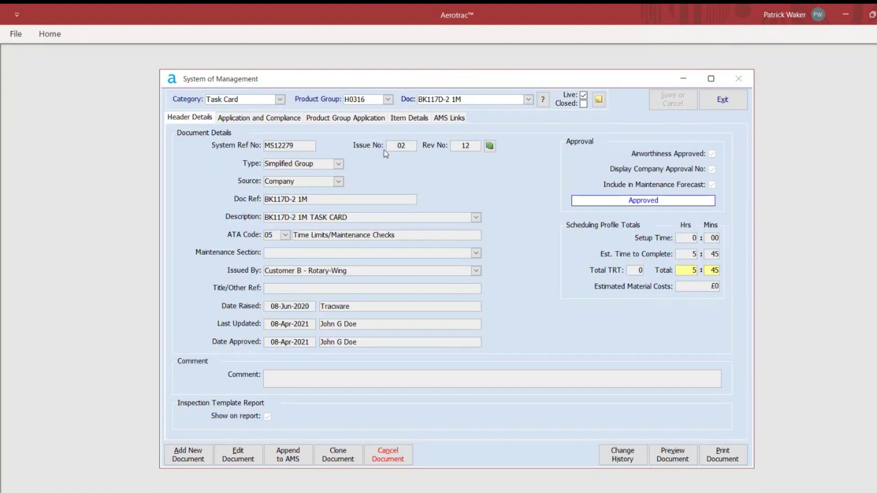
left_click(410, 121)
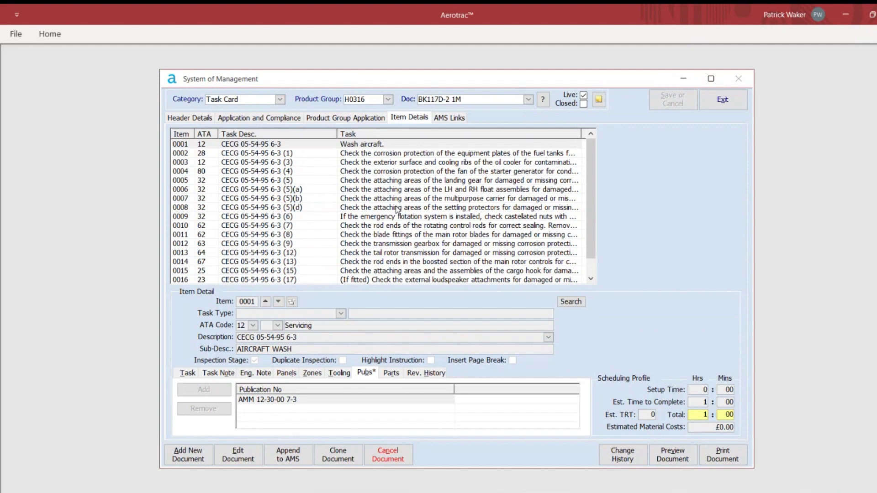
left_click(197, 119)
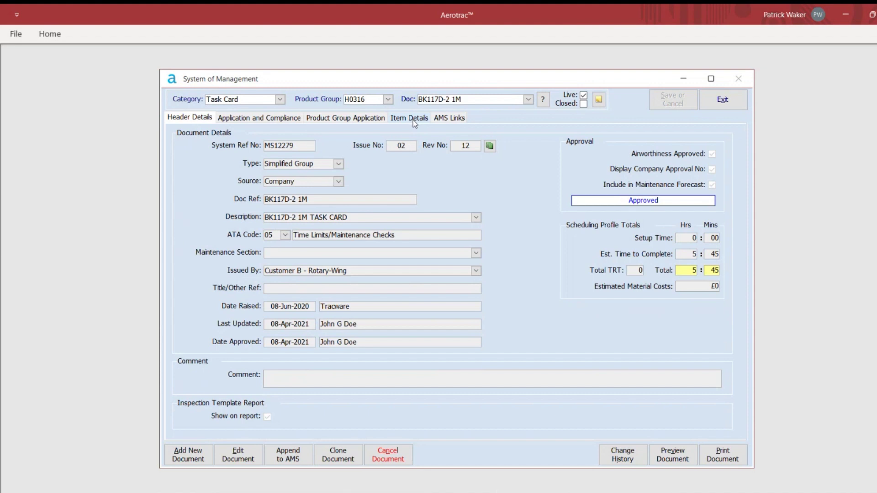
left_click(451, 119)
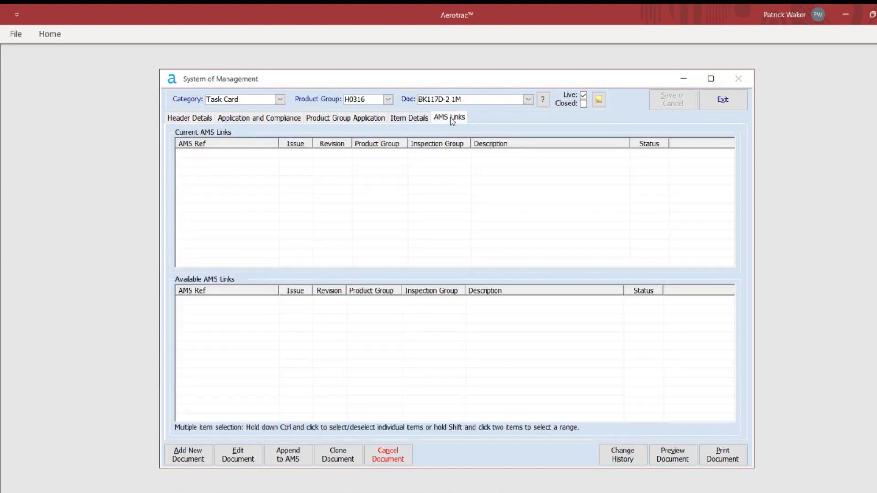
left_click(193, 121)
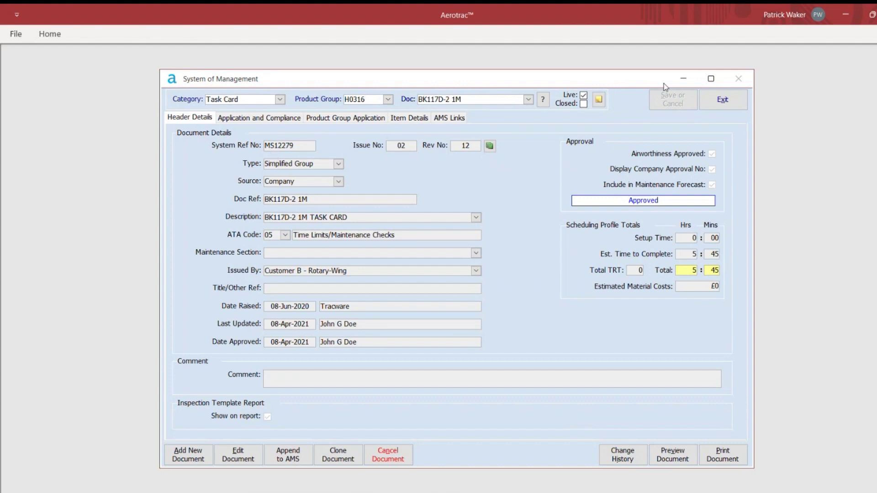
left_click(727, 100)
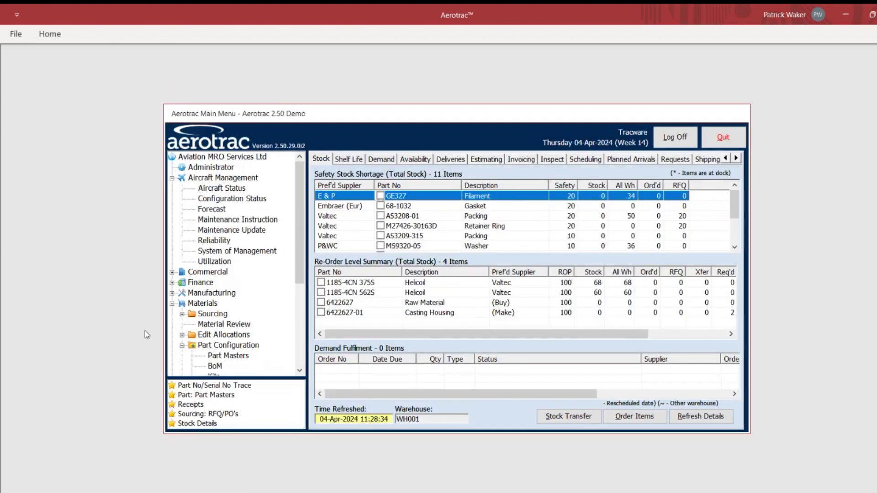
Step: Collapse the Aircraft Management and Materials modules and open View/Add under Publications
left_click(172, 178)
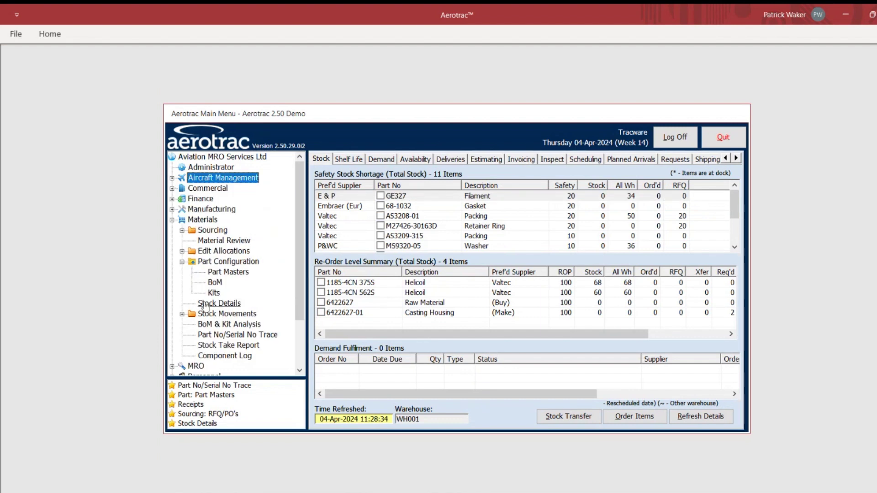
left_click(172, 220)
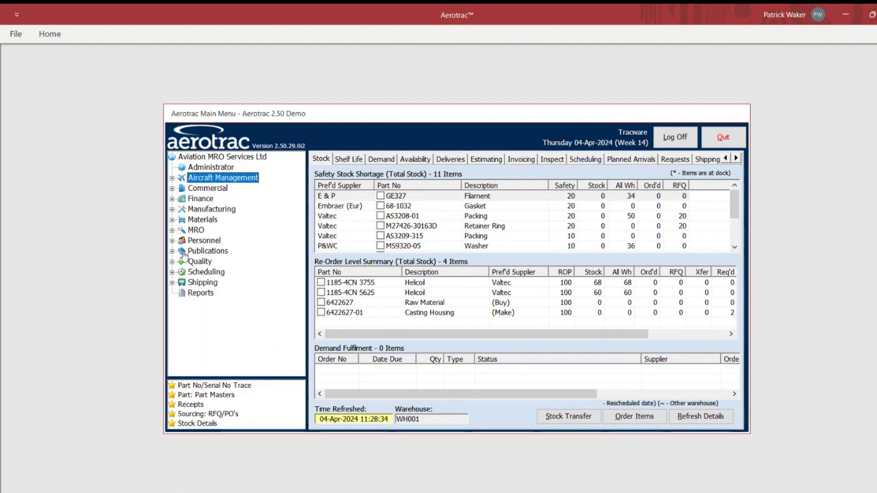
double_click(208, 251)
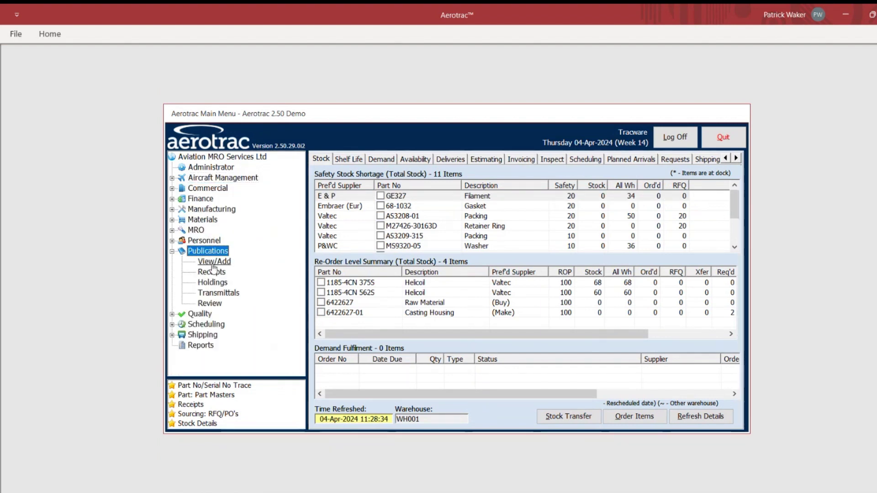
left_click(213, 262)
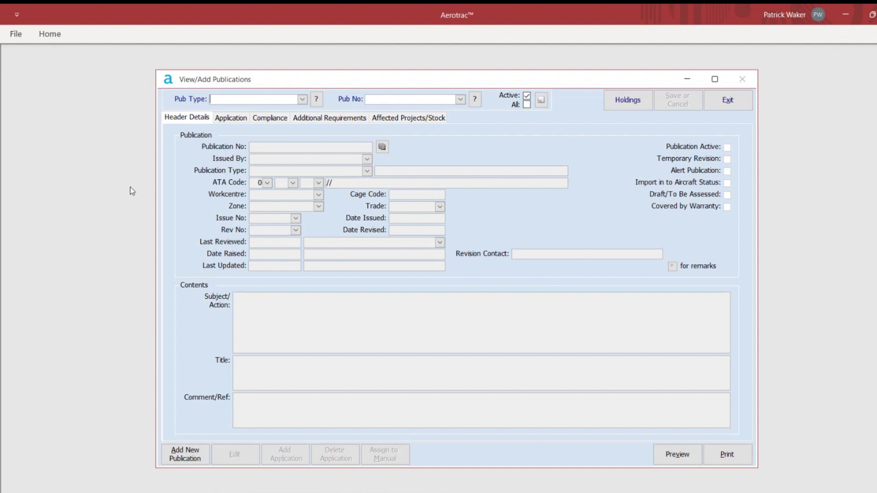
left_click(301, 101)
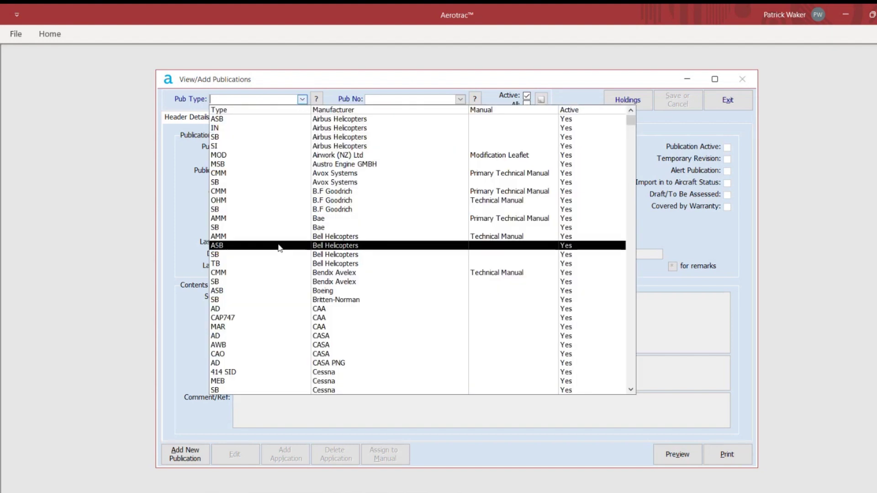
scroll(268, 336, "down", 7)
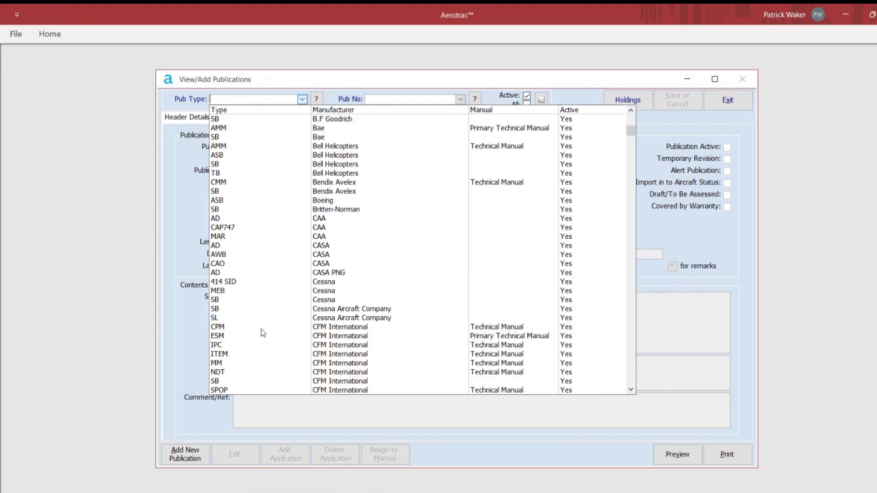
scroll(263, 342, "down", 2)
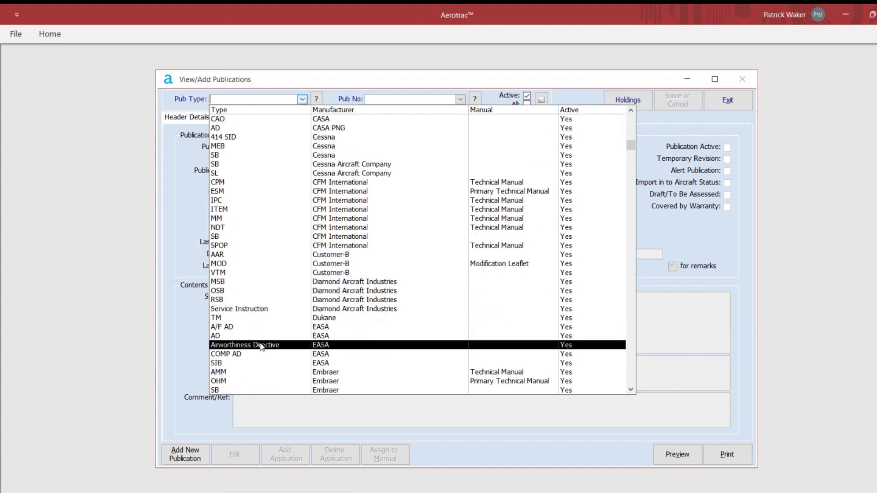
left_click(226, 391)
left_click(402, 129)
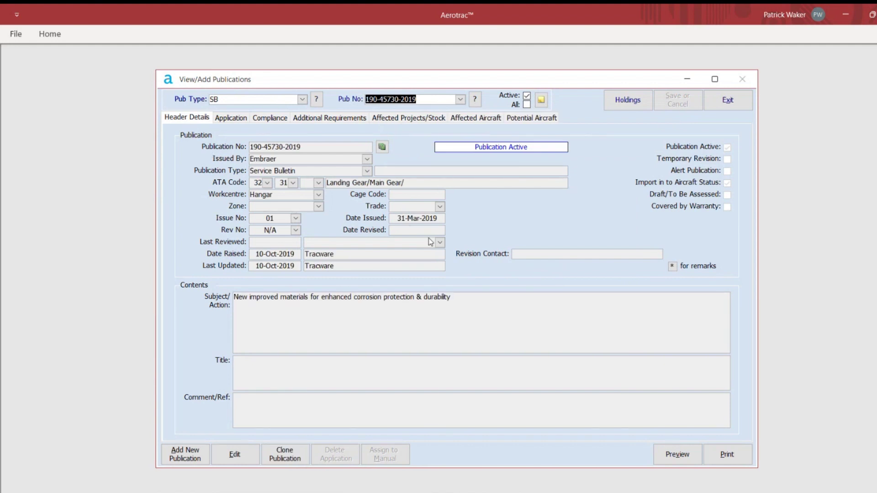
Step: Examine the service bulletin's product group application and applicable part number range, and exit the publications window
left_click(235, 119)
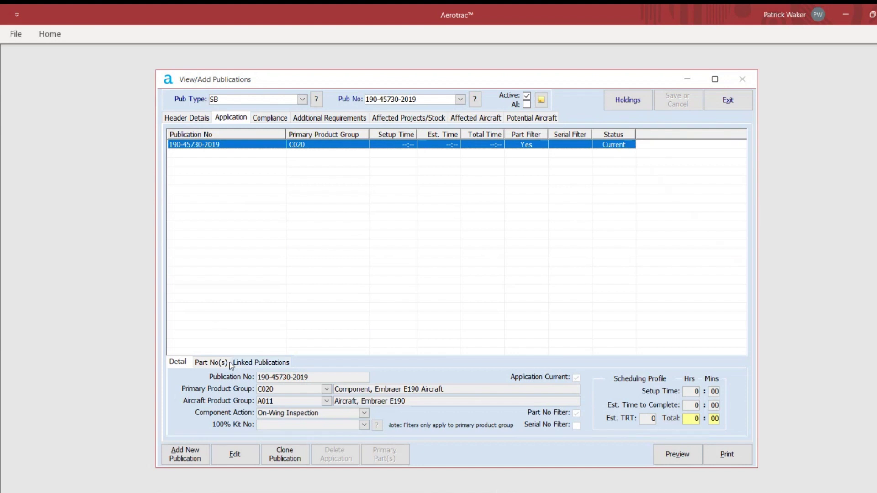
left_click(208, 364)
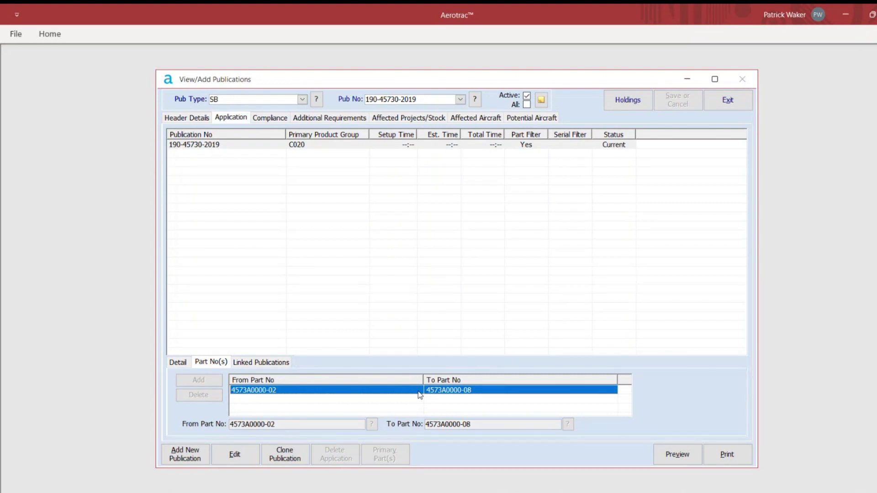
left_click(726, 104)
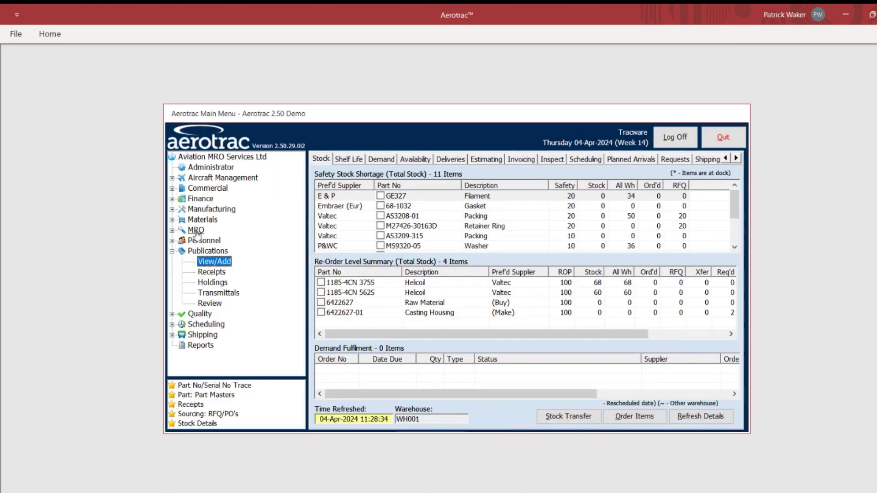
Step: Open Misc. Card Setup in the MRO module and load Task Card (Part M) 05-15-730-H001U for product group A011
double_click(197, 232)
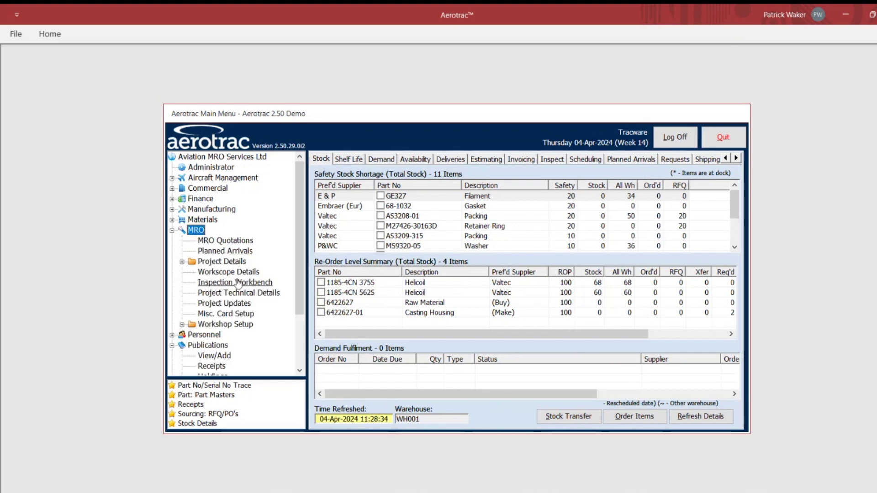
left_click(248, 312)
double_click(248, 313)
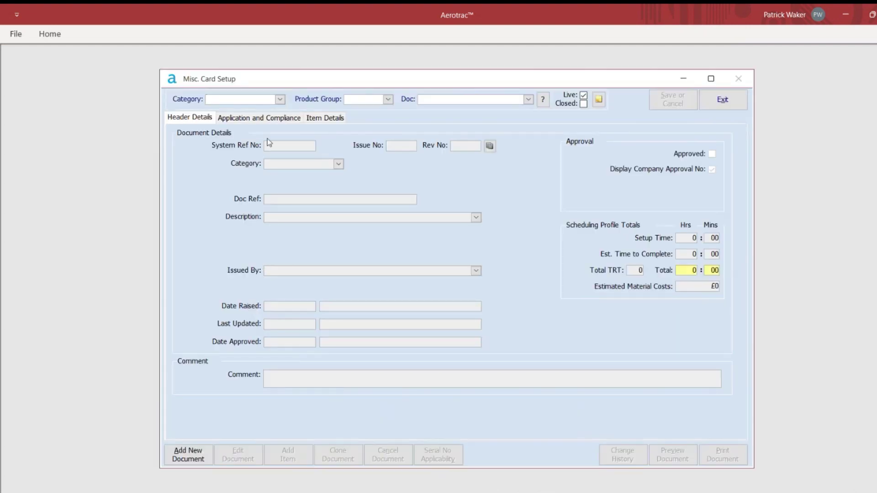
left_click(280, 99)
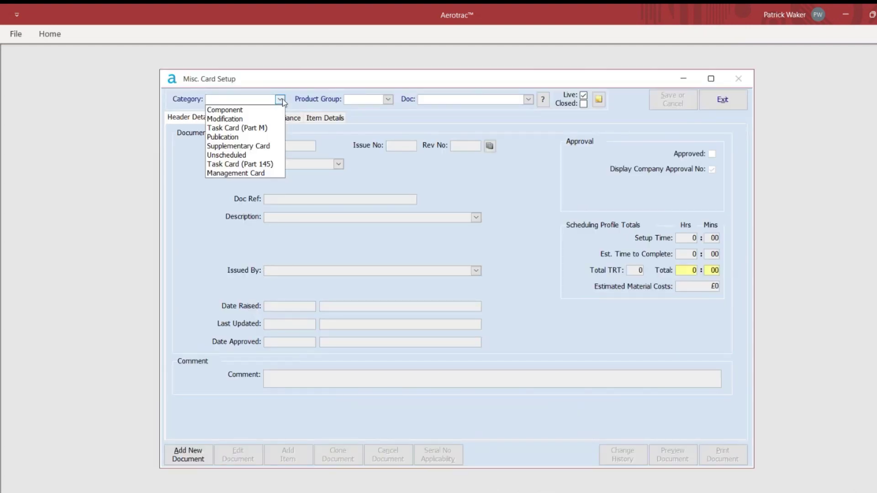
left_click(267, 128)
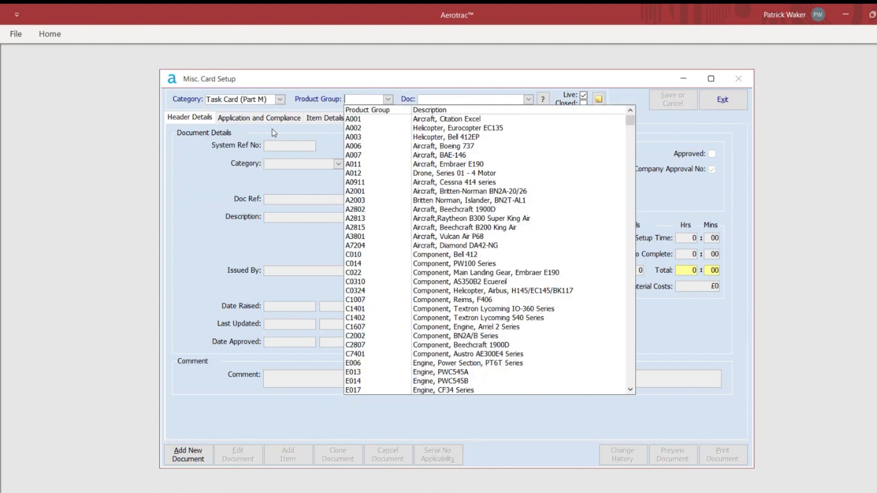
left_click(365, 165)
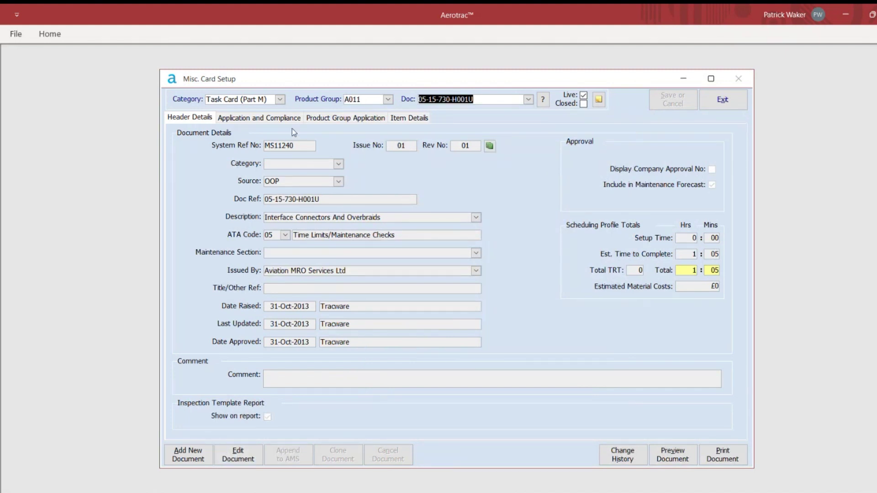
Step: Put the task card into edit mode and review its application and compliance, product group application and item details
left_click(232, 460)
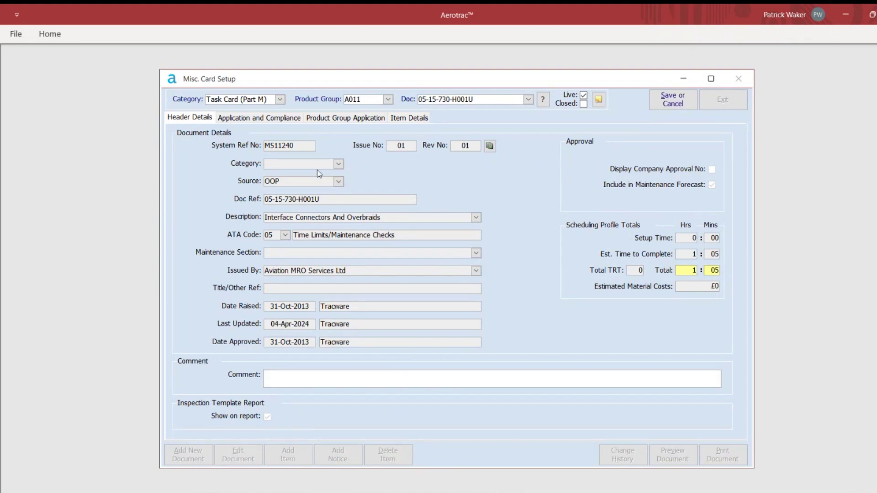
left_click(249, 120)
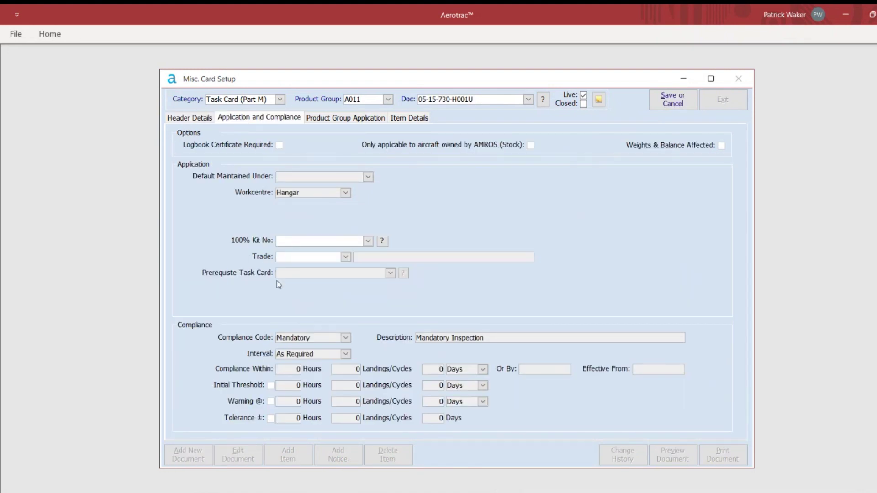
left_click(316, 120)
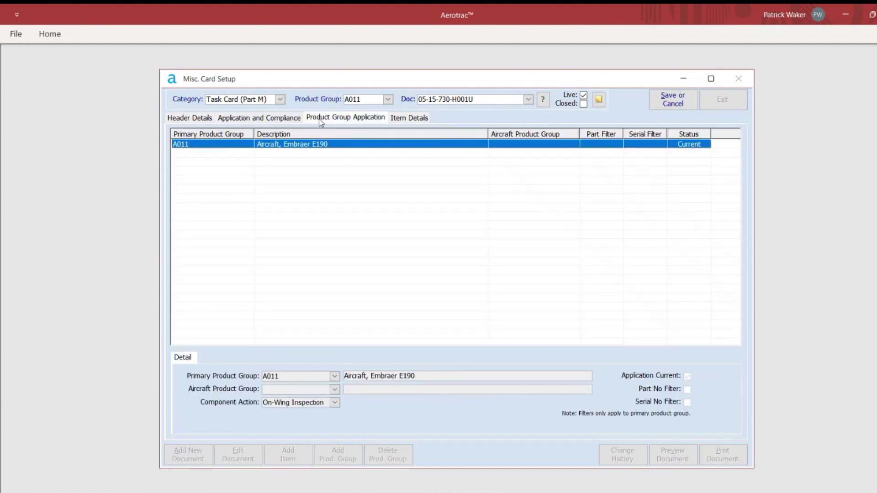
left_click(258, 119)
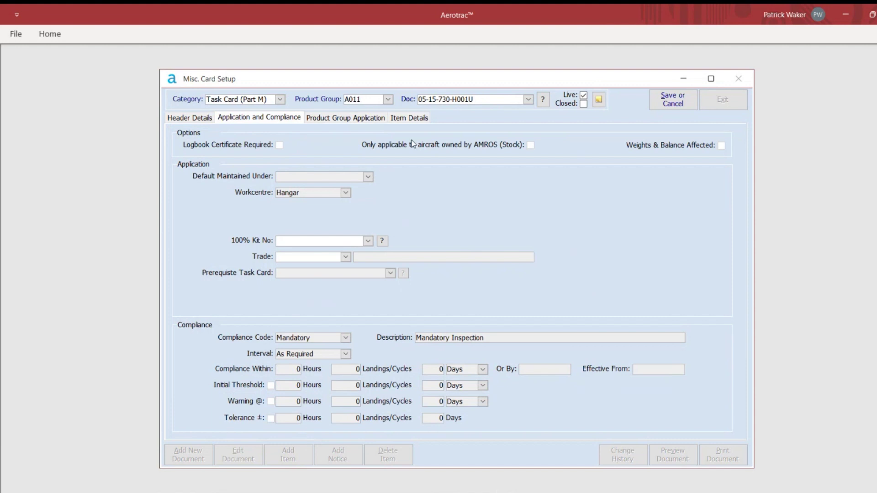
left_click(418, 119)
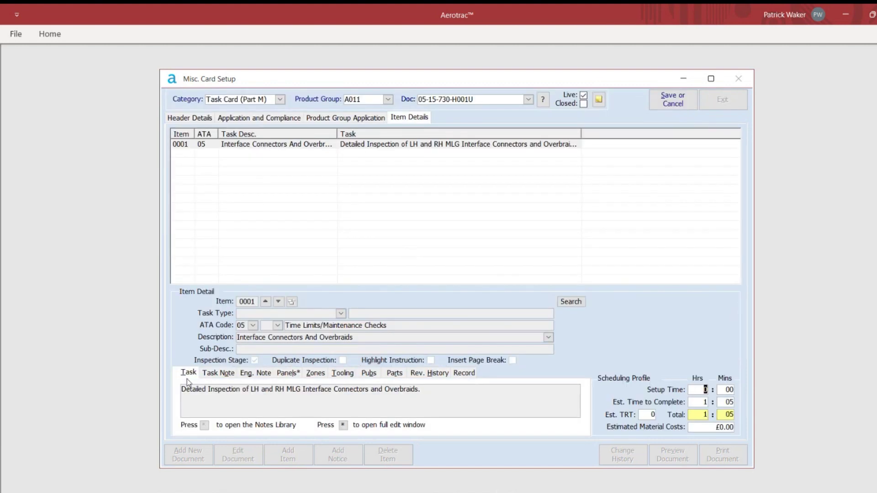
Step: Review item 0001's task note, engineering note, panels, zones, tooling, publications and parts, and restore the original card without saving
left_click(211, 373)
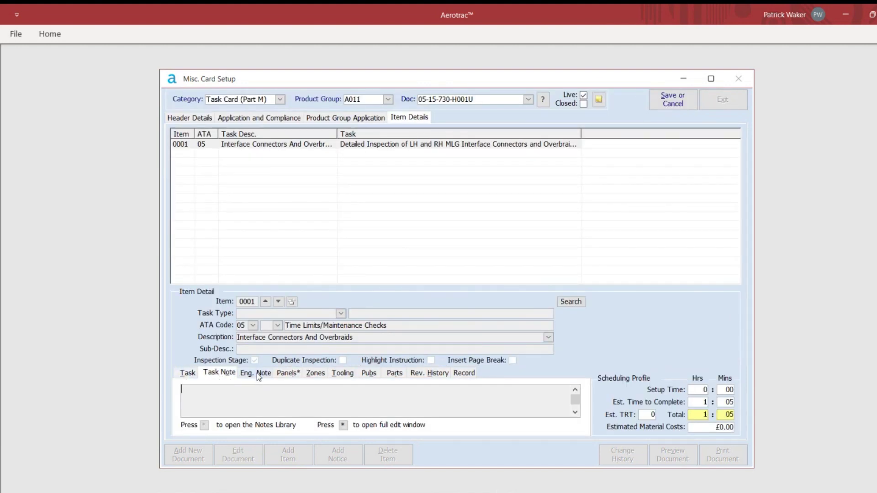
left_click(256, 373)
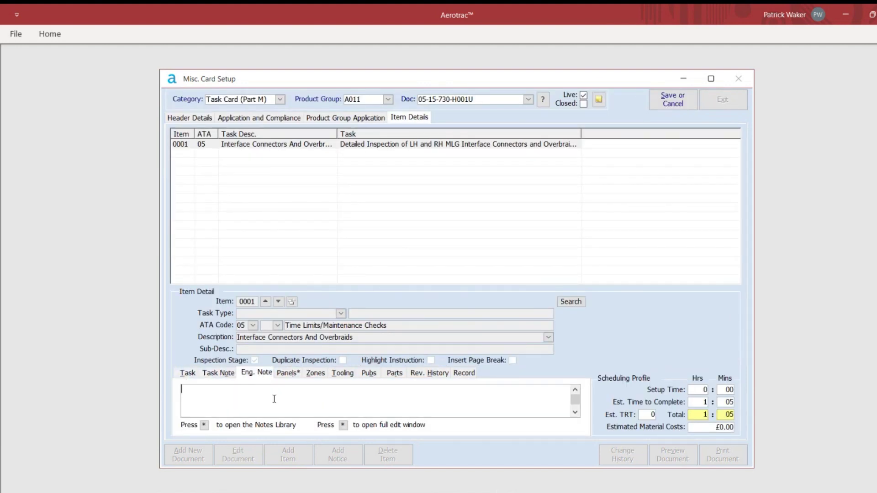
left_click(283, 374)
left_click(315, 374)
left_click(343, 374)
left_click(366, 375)
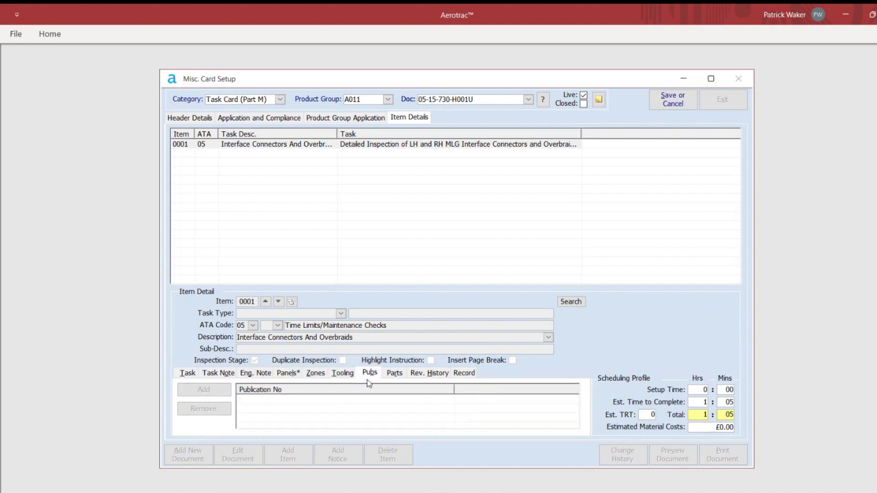
left_click(389, 377)
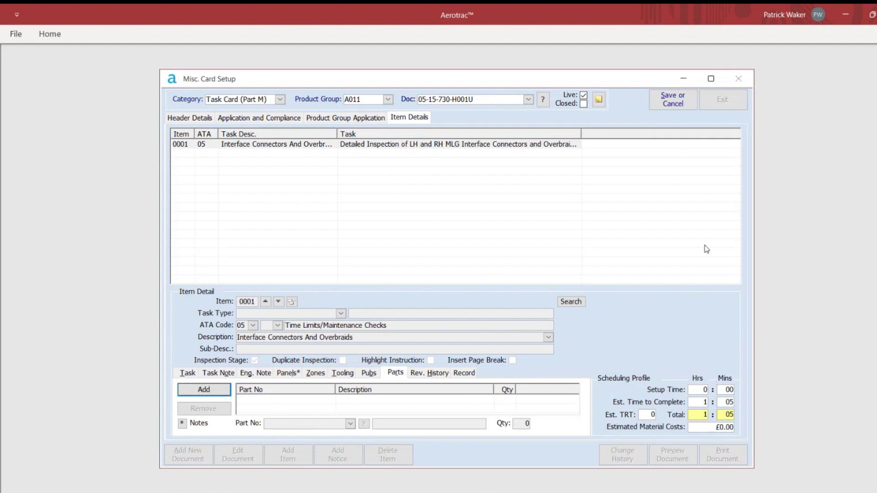
left_click(666, 104)
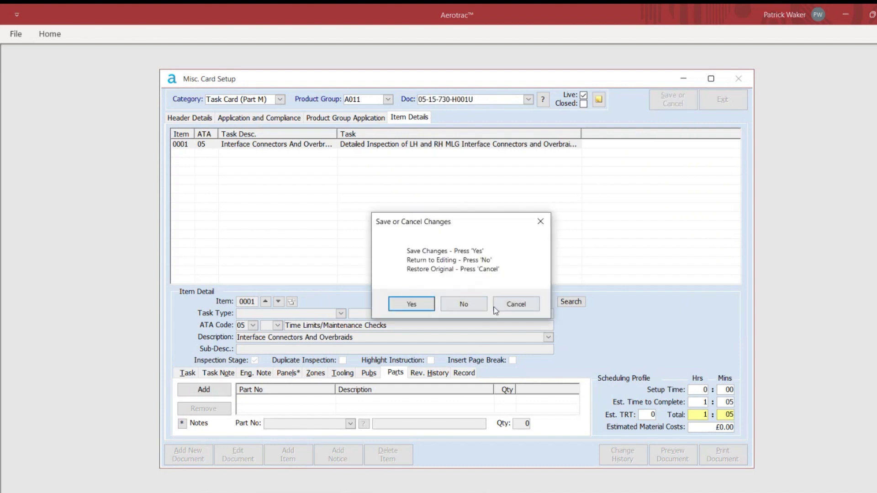
left_click(515, 304)
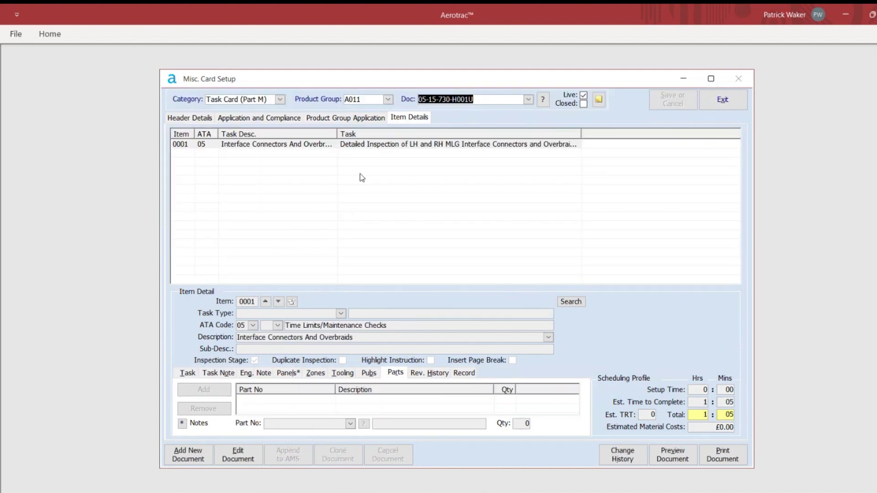
Step: Review the available card categories and exit Misc. Card Setup
left_click(280, 100)
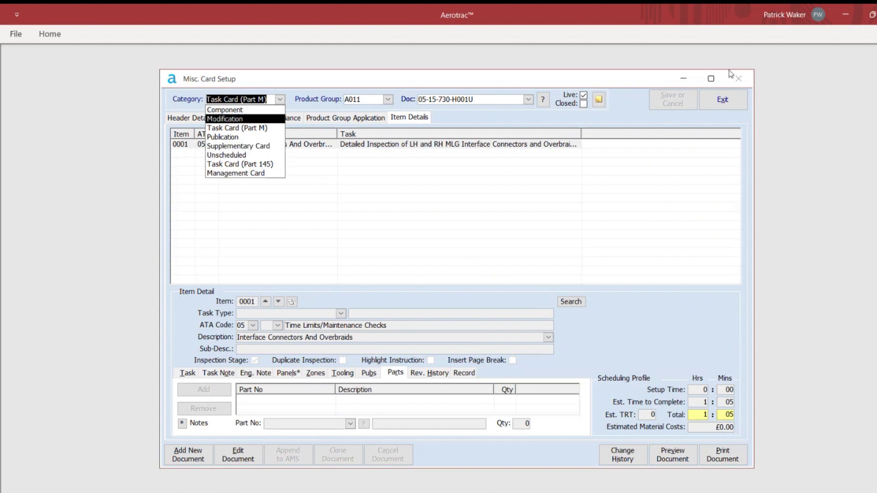
left_click(743, 103)
left_click(722, 100)
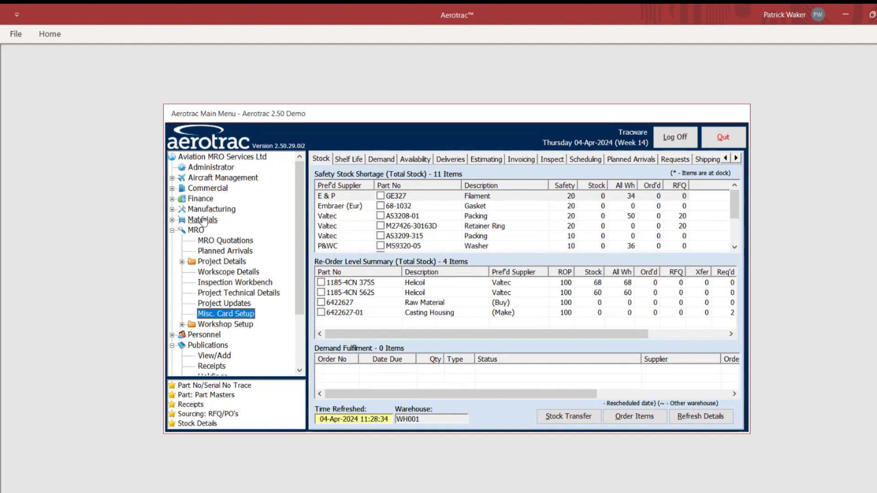
Step: Open Aircraft Status in the Aircraft Management module and load aircraft A-E190
left_click(173, 178)
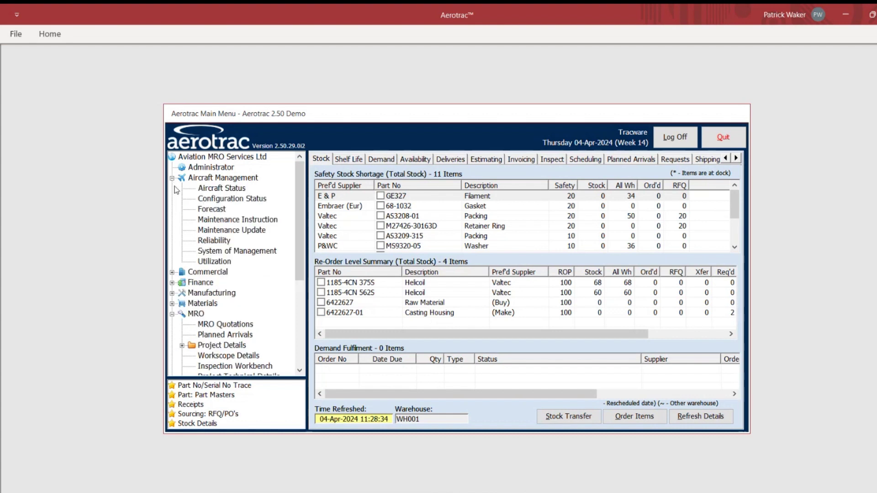
left_click(208, 191)
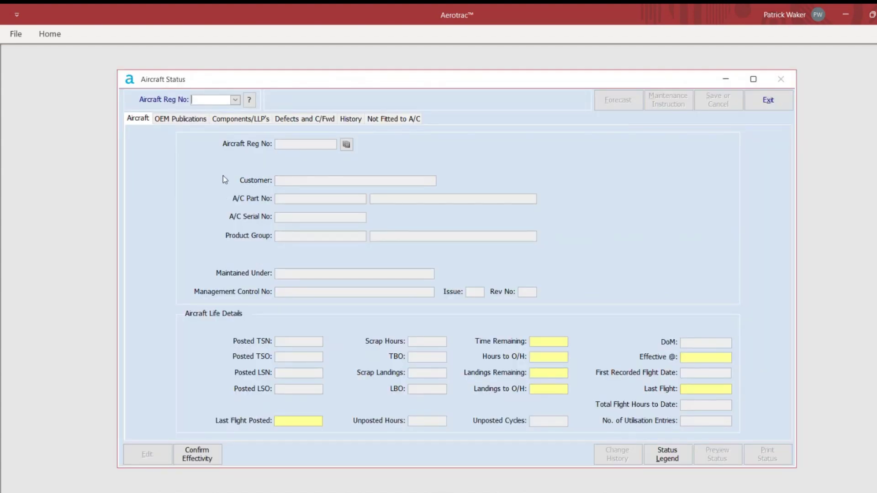
left_click(235, 99)
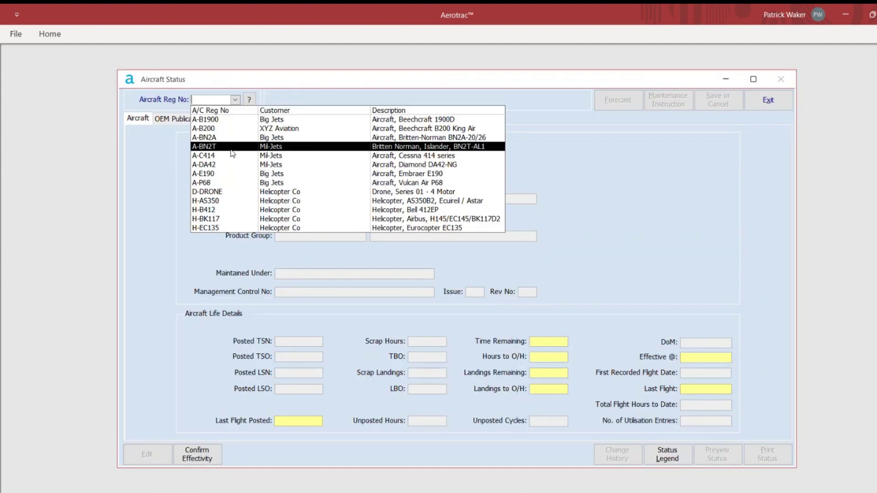
left_click(233, 177)
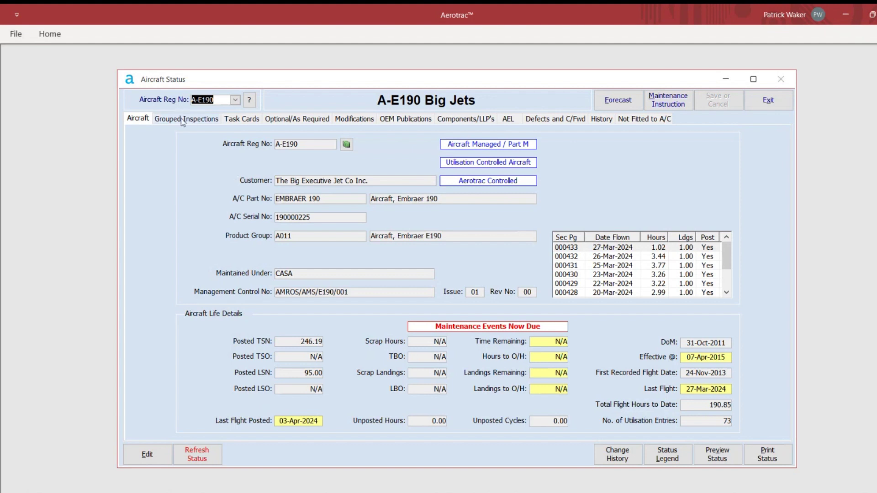
Step: Examine the aircraft's task cards, optional/as required items, modifications, OEM publications and components/LLPs
left_click(234, 119)
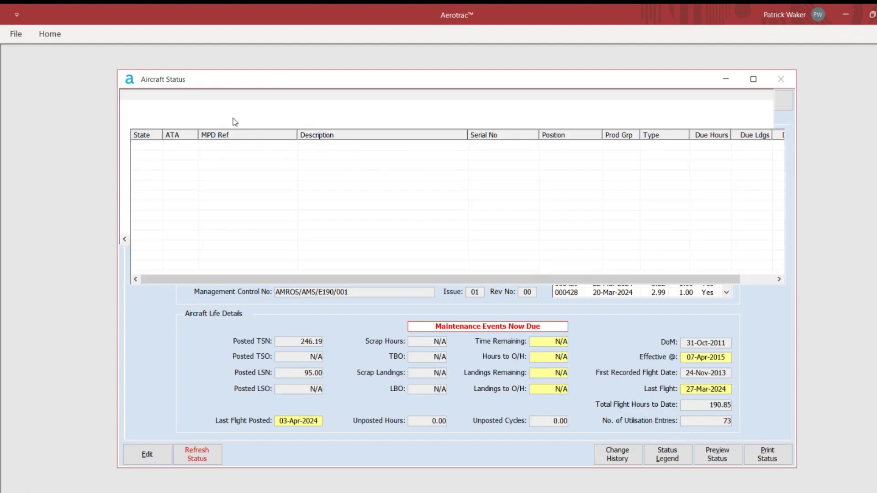
left_click(277, 120)
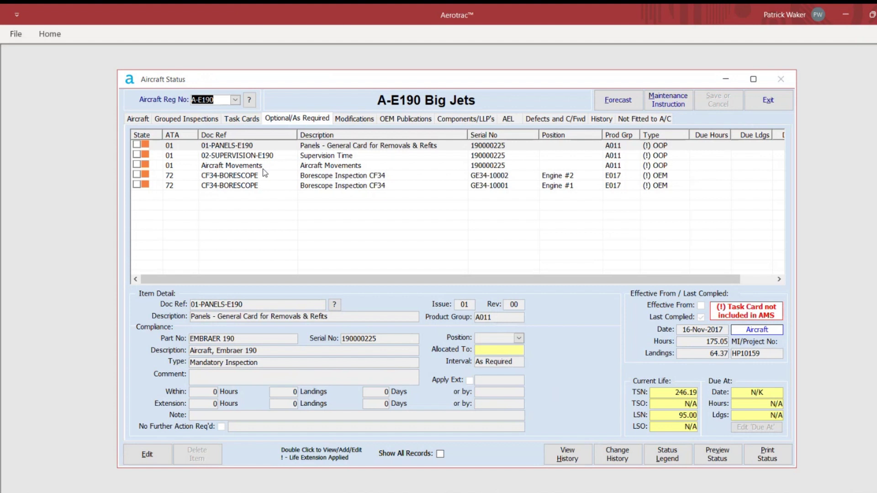
left_click(357, 119)
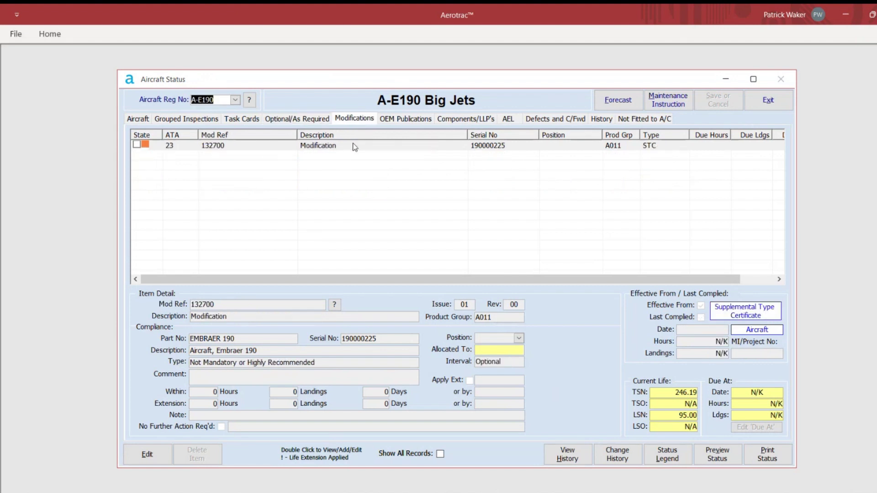
left_click(396, 120)
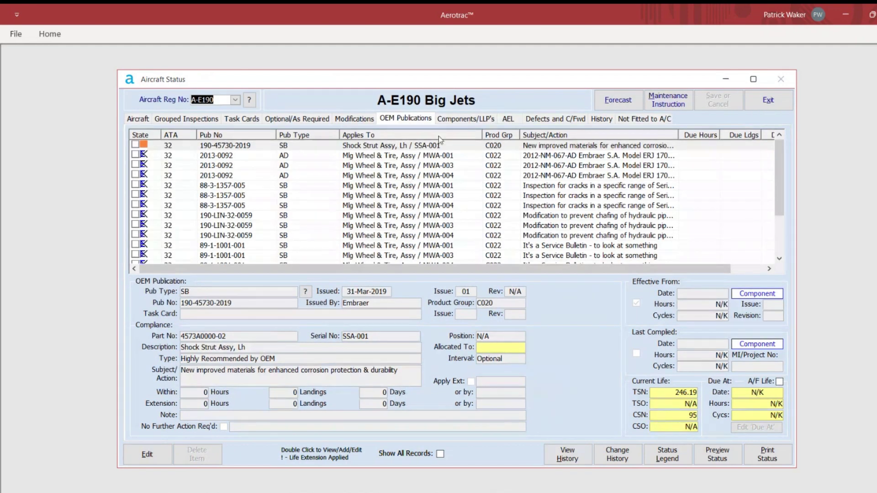
left_click(470, 119)
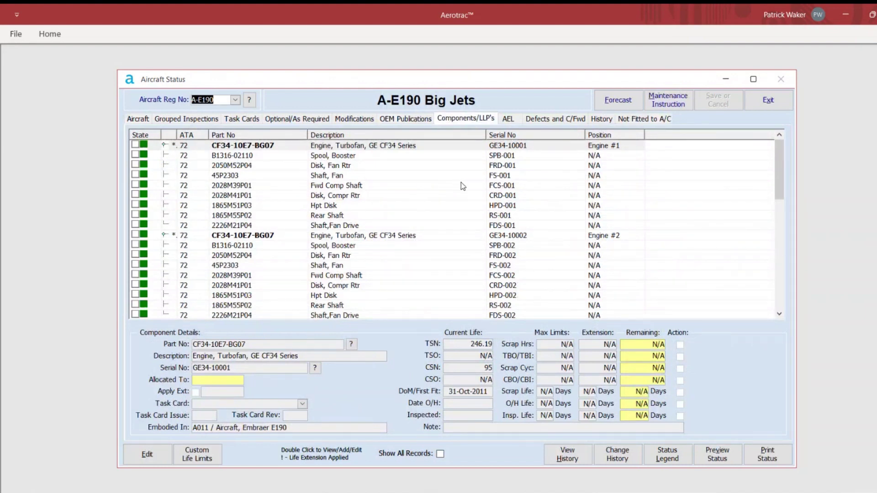
scroll(472, 213, "down", 1)
scroll(471, 213, "down", 1)
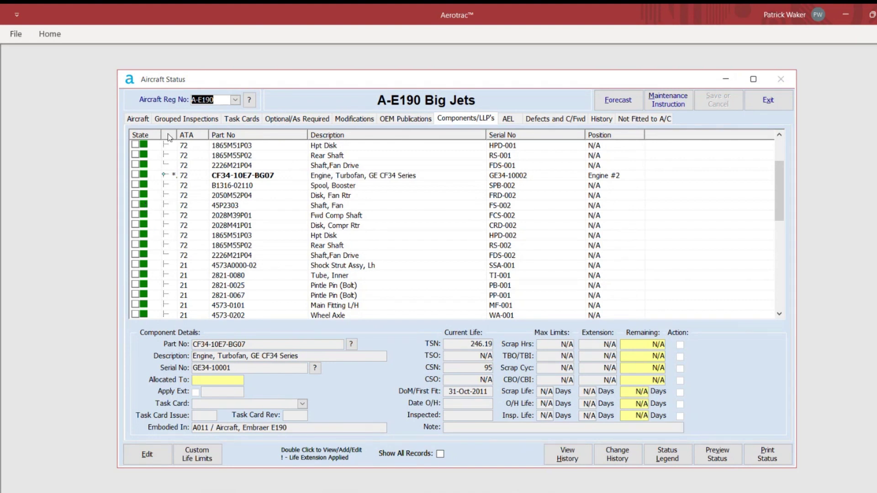
Step: Inspect the Phase 12 grouped inspection and the additional equipment list (AEL), and exit Aircraft Status
left_click(172, 118)
left_click(156, 157)
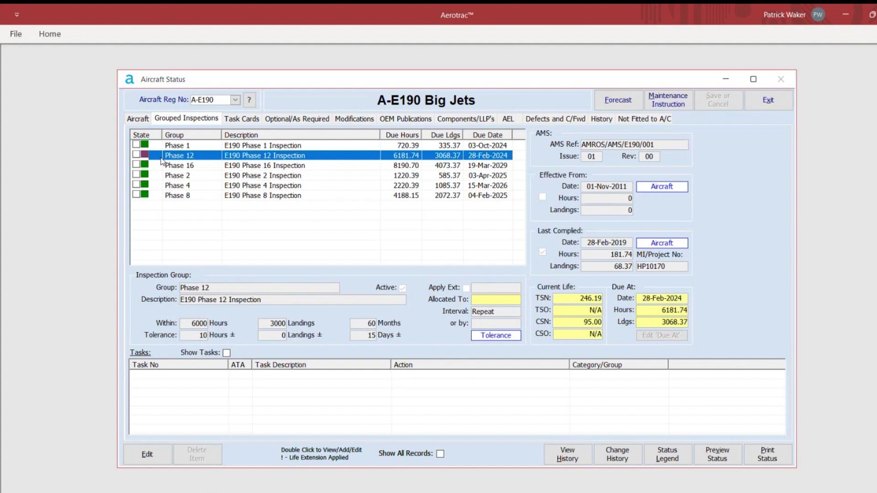
left_click(507, 120)
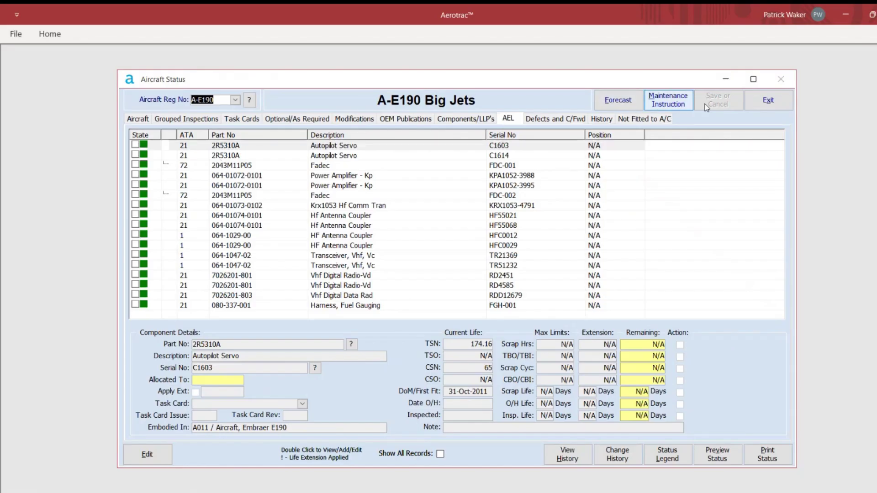
left_click(755, 103)
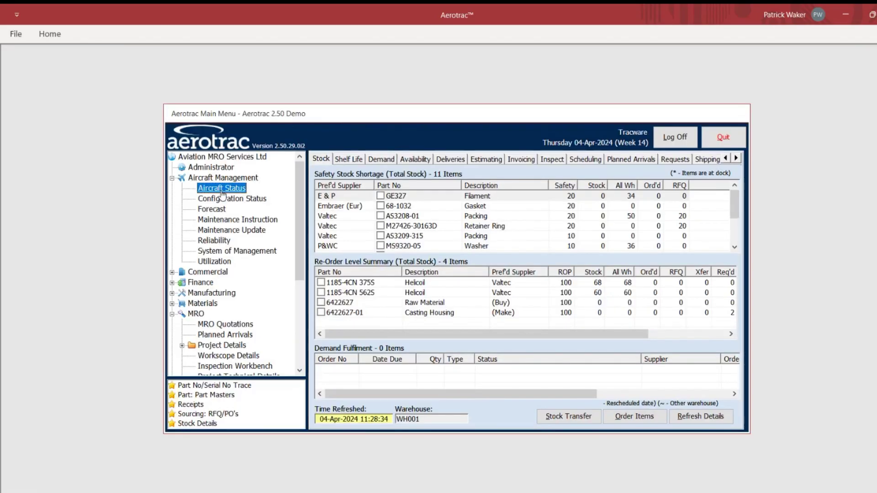
Step: Load configuration A-E190 in Configuration Status, expand its Additional Equipment List, and minimise the window
left_click(224, 199)
double_click(222, 200)
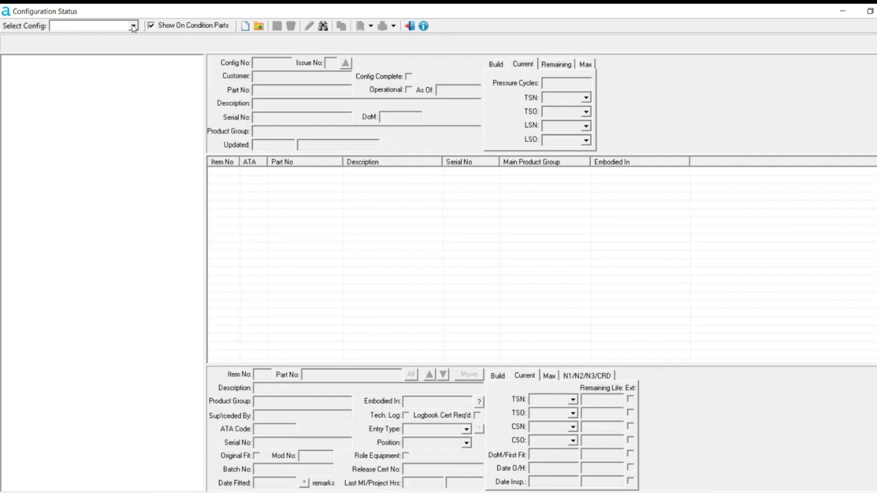
left_click(134, 27)
left_click(108, 84)
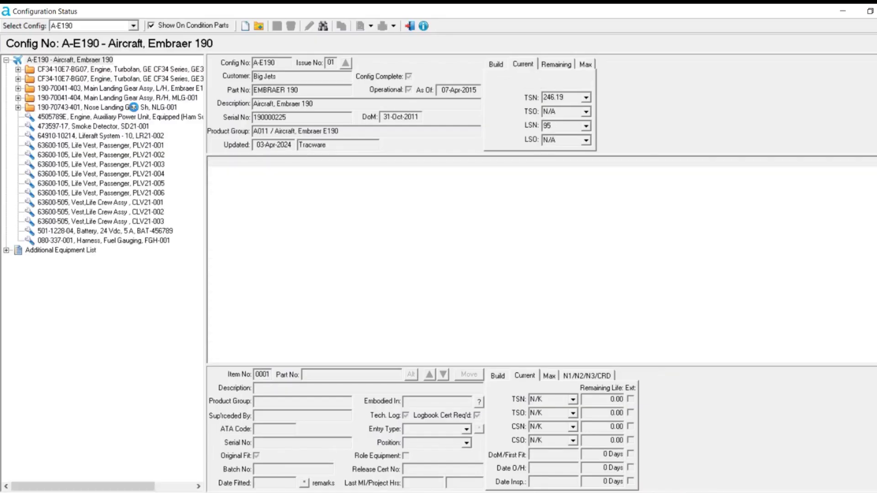
left_click(6, 250)
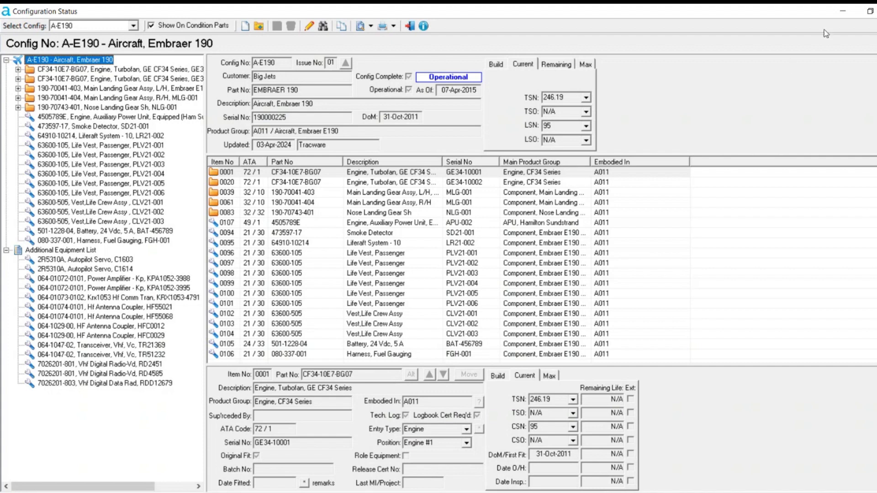
left_click(844, 14)
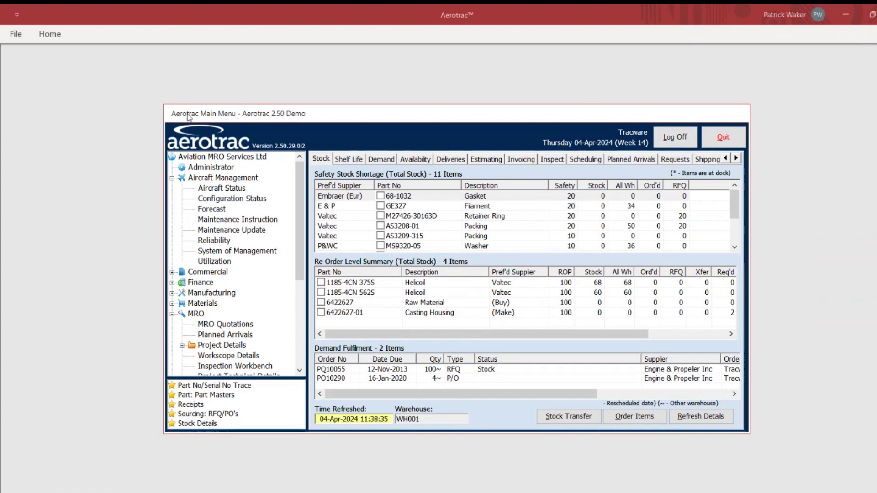
Step: Reopen Aircraft Status for A-E190 and view its grouped inspections and maintenance history
left_click(229, 190)
double_click(230, 189)
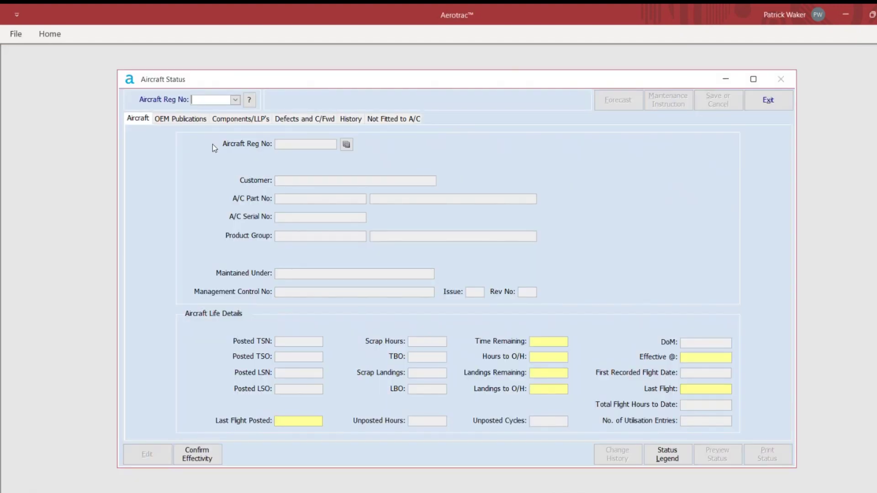
left_click(235, 100)
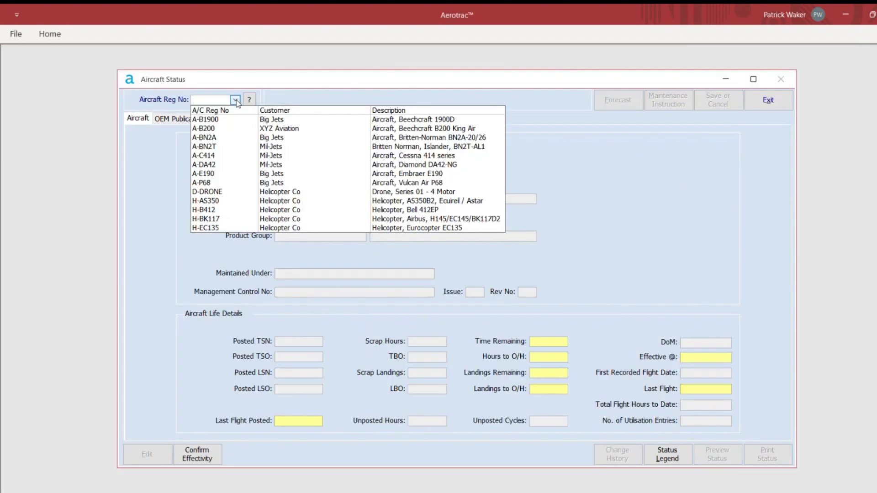
left_click(220, 173)
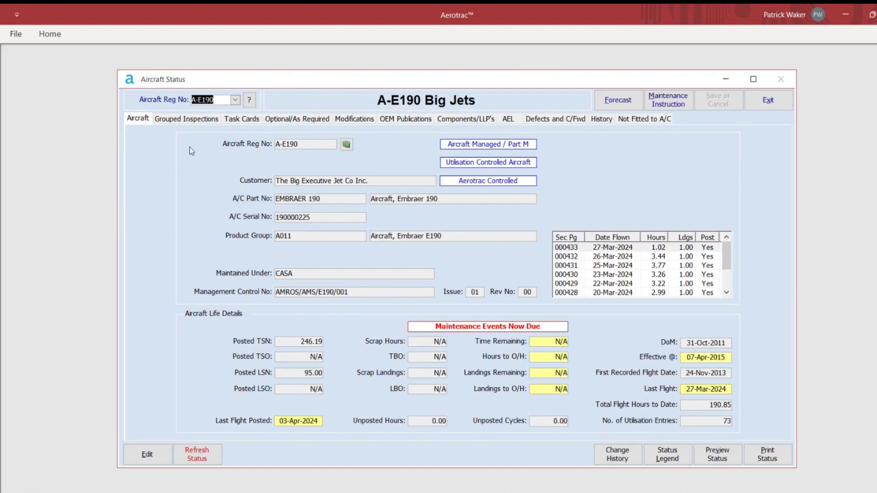
left_click(188, 121)
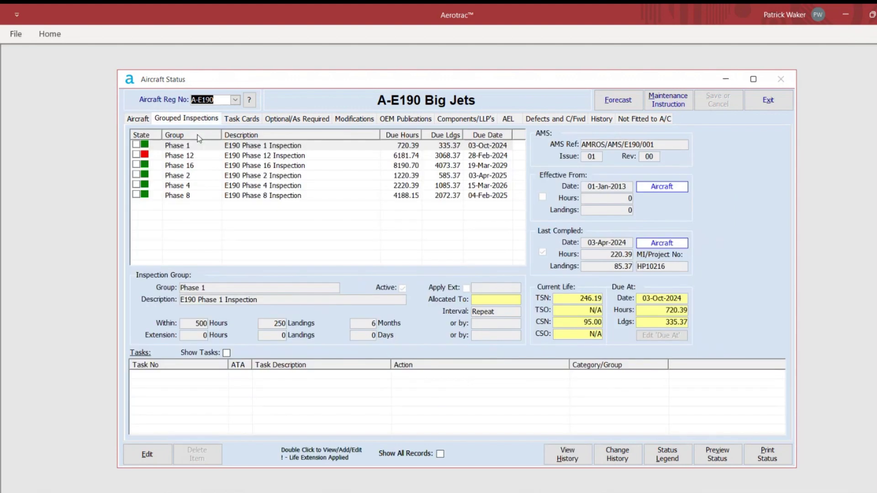
left_click(603, 120)
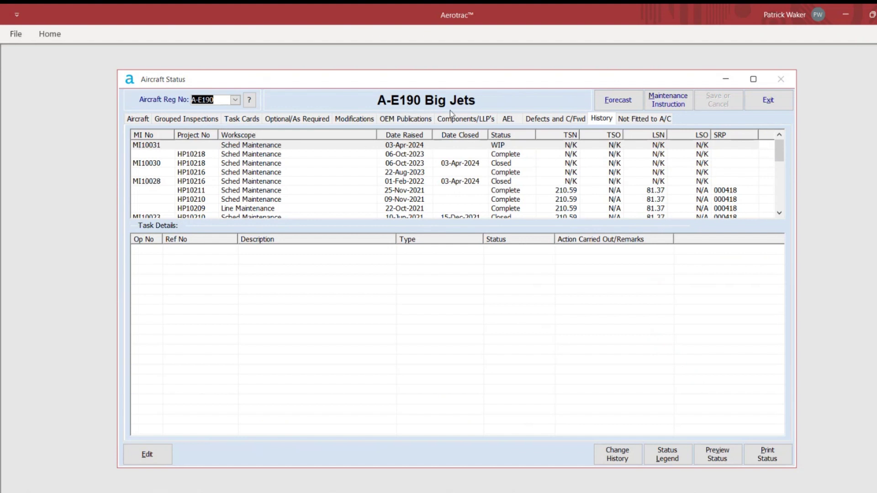
Step: Show all of the aircraft's defect records, and find battery 501-1228-04 among its components/LLPs
left_click(542, 119)
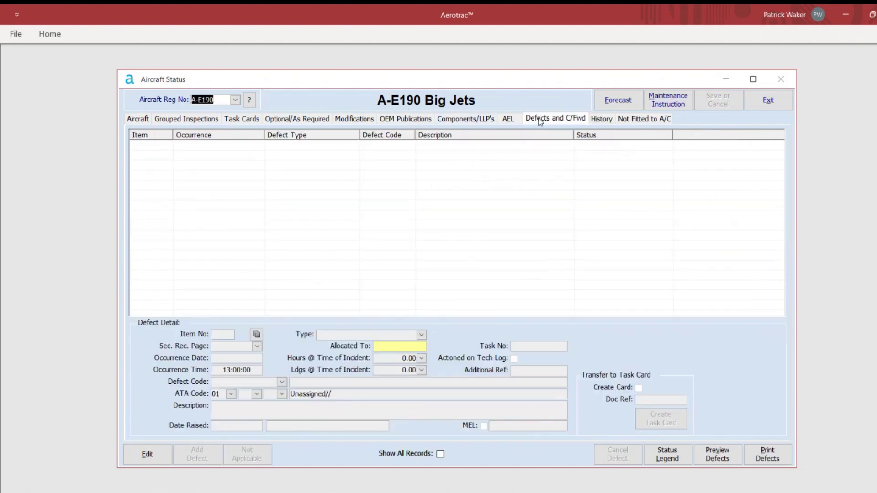
left_click(440, 454)
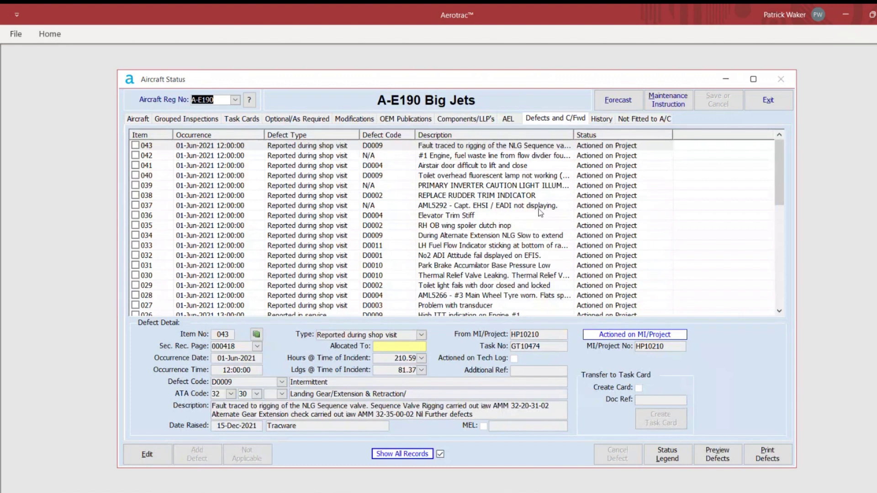
left_click(487, 121)
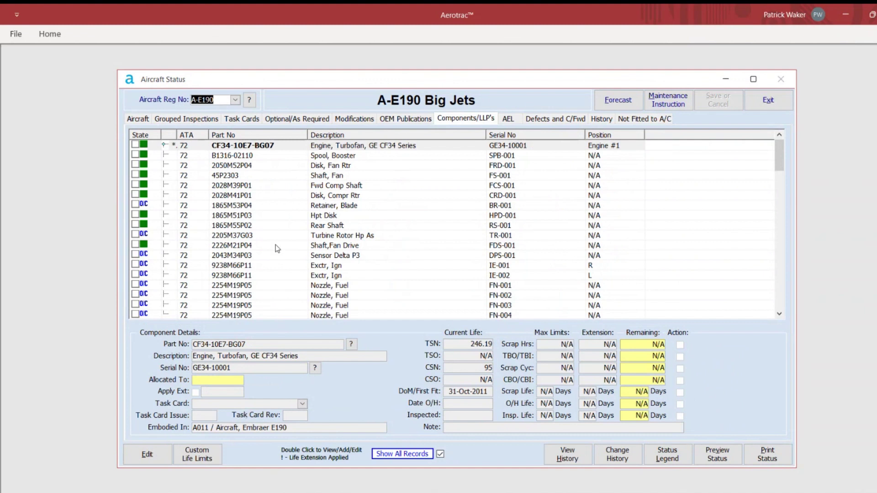
left_click(351, 345)
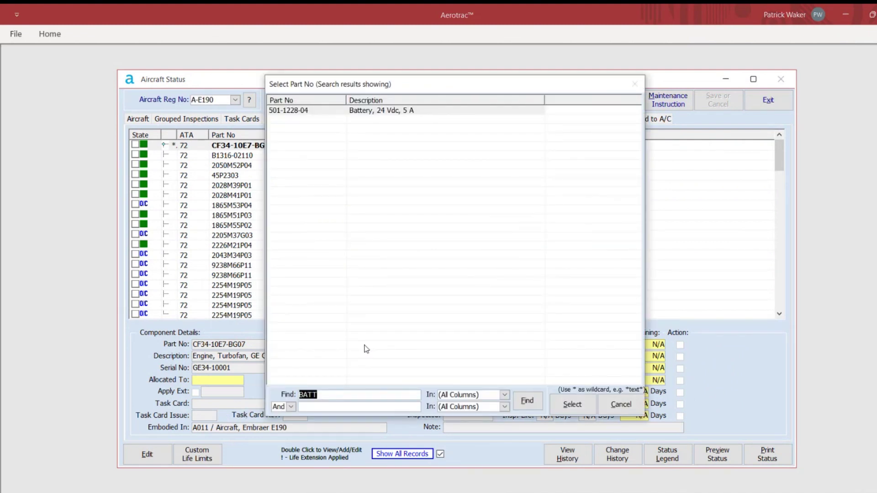
left_click(286, 112)
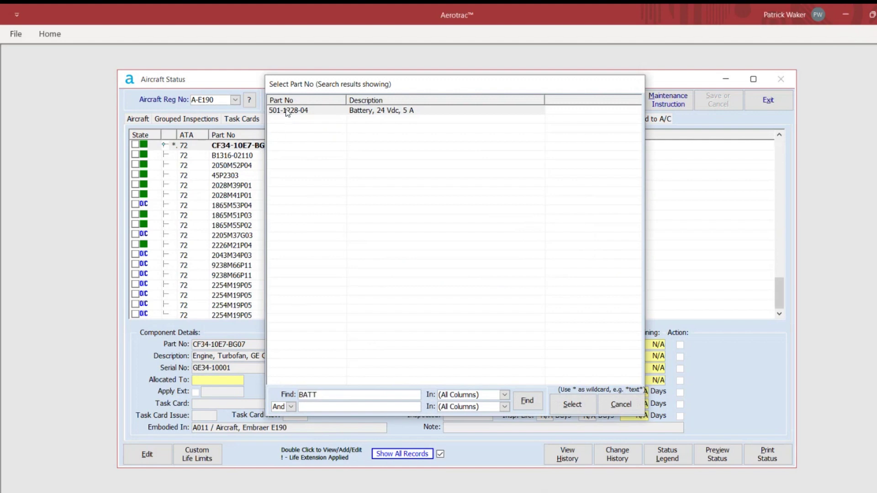
double_click(287, 112)
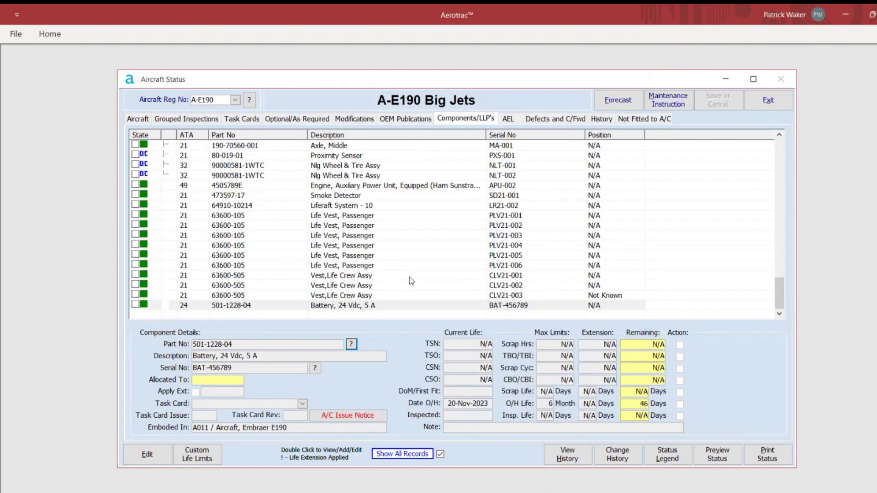
Step: View the battery's maintenance history, preview its Component Change History report, and exit both
left_click(567, 455)
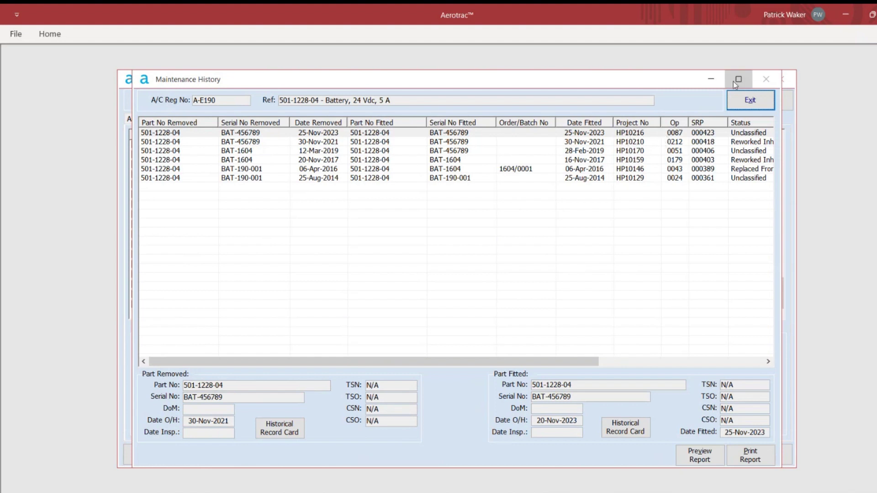
left_click(699, 455)
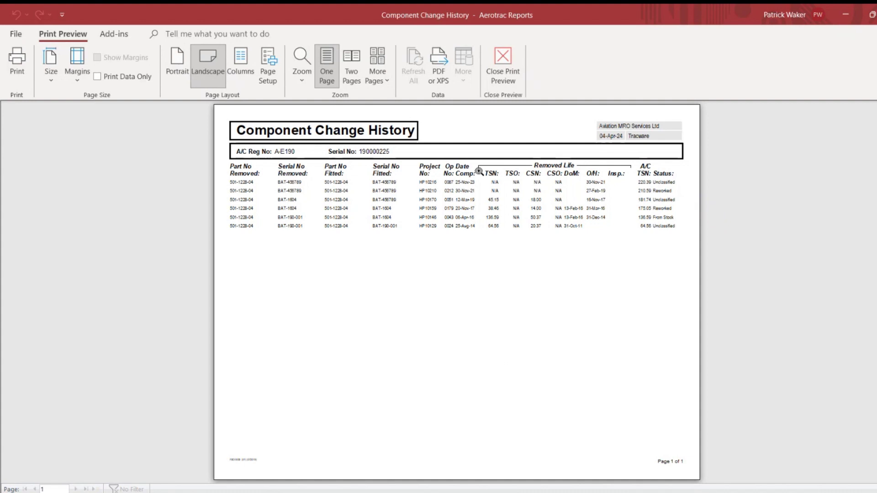
left_click(503, 66)
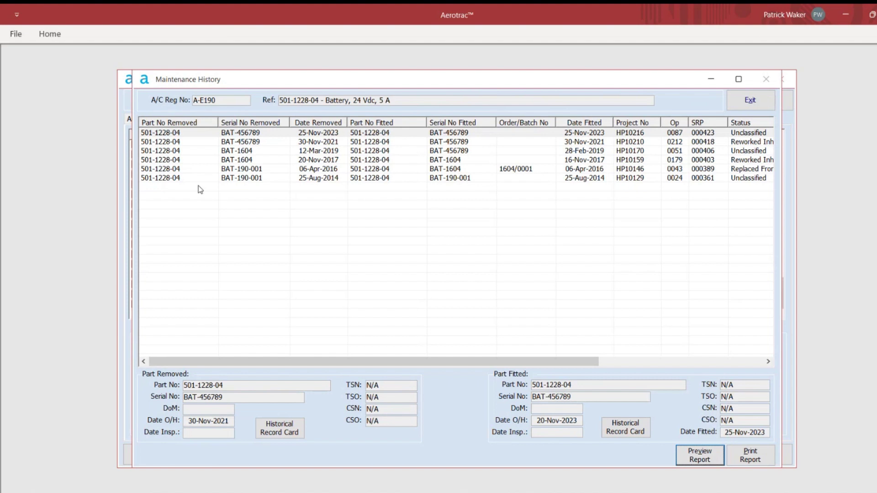
left_click(753, 101)
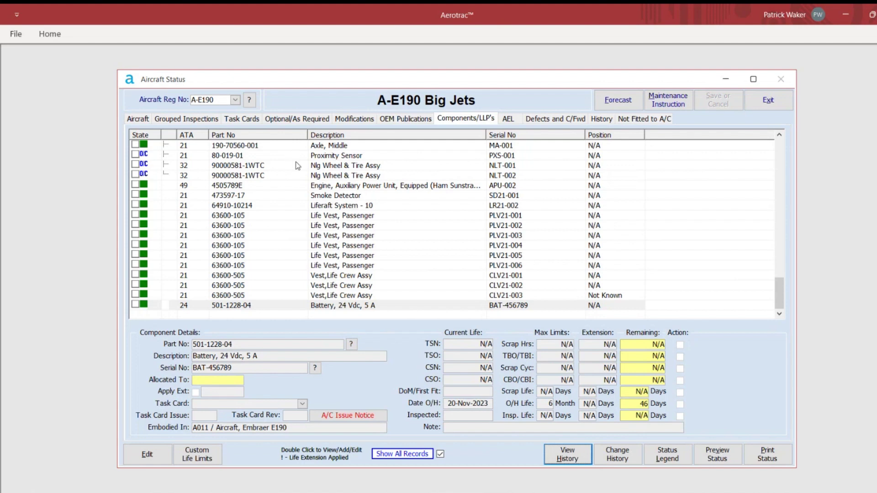
Step: View the aircraft's task cards and the Phase 12 grouped inspection details
left_click(242, 120)
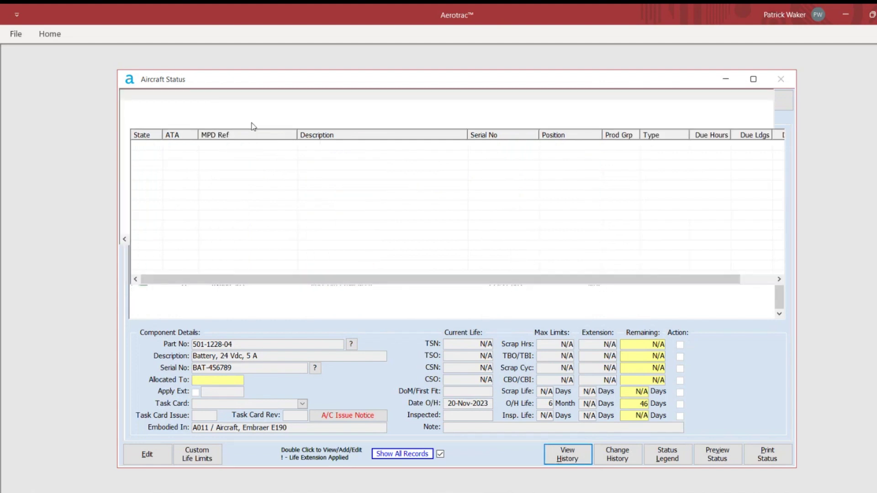
left_click(190, 120)
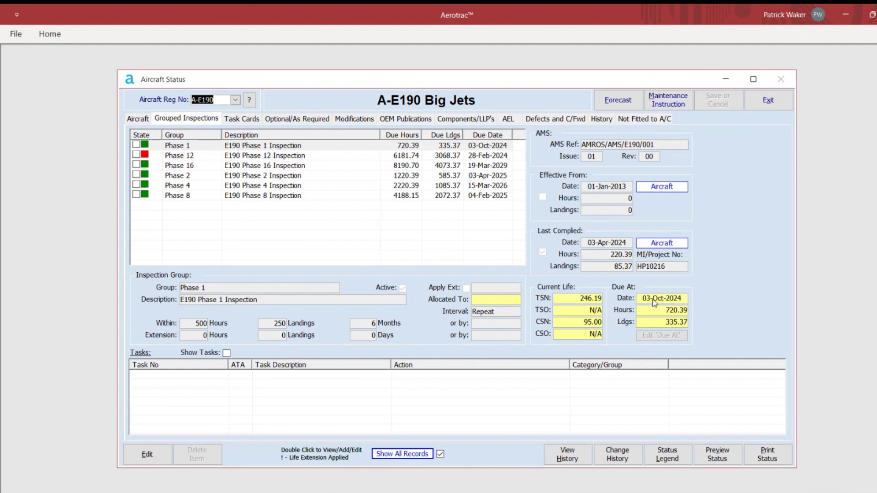
left_click(172, 157)
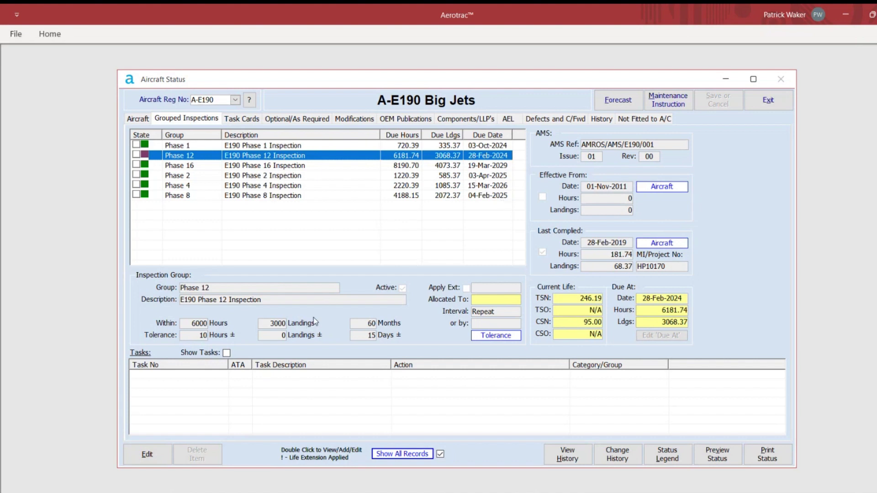
Step: Open the Maintenance Forecast for A-E190 and look through its product group and maintenance selection criteria
left_click(618, 101)
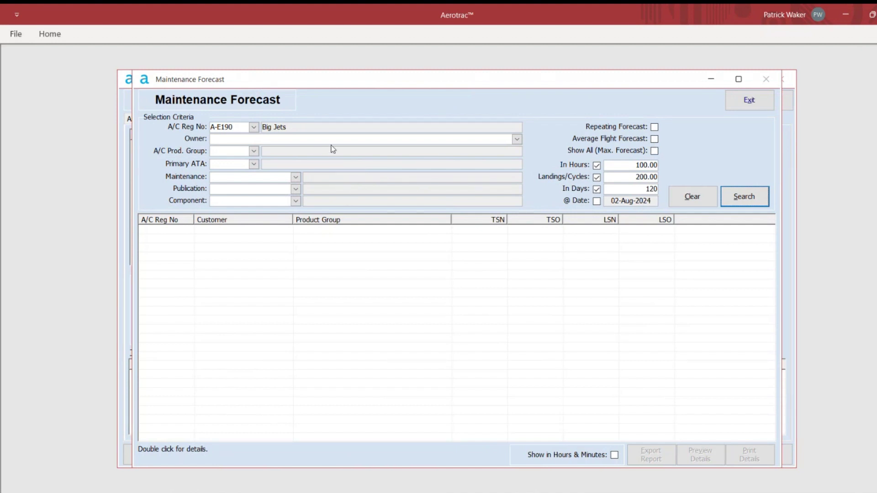
left_click(252, 151)
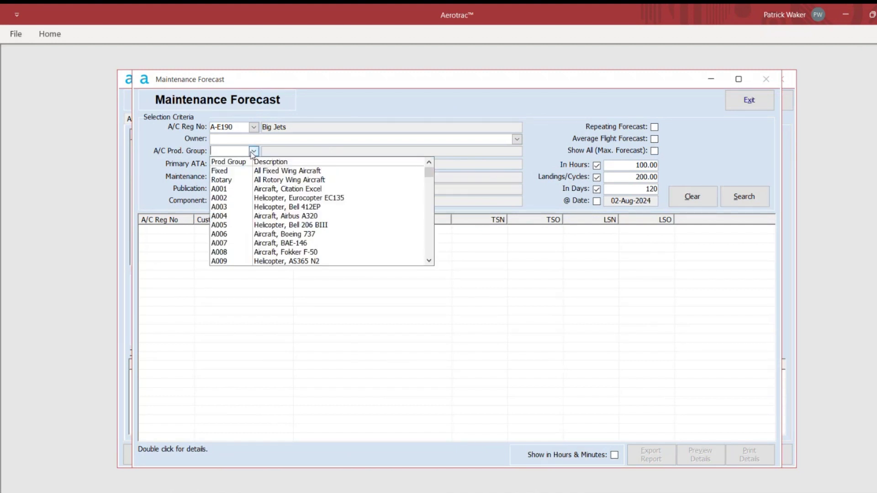
left_click(353, 143)
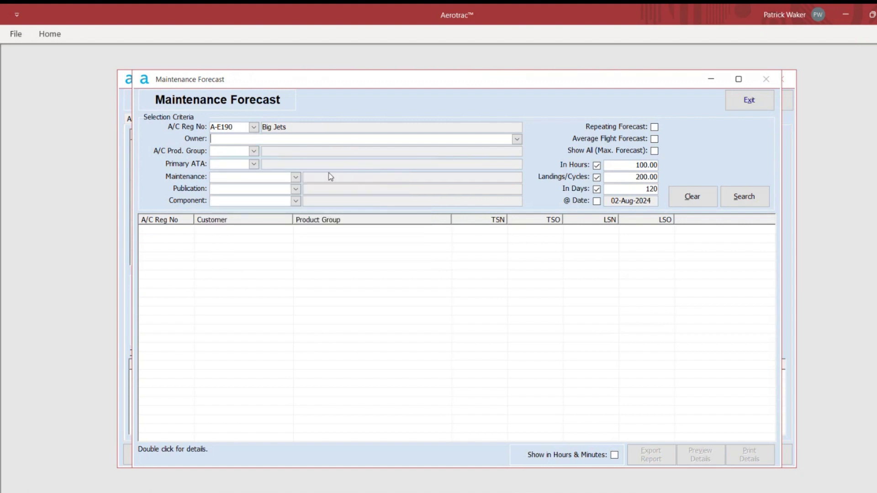
left_click(295, 178)
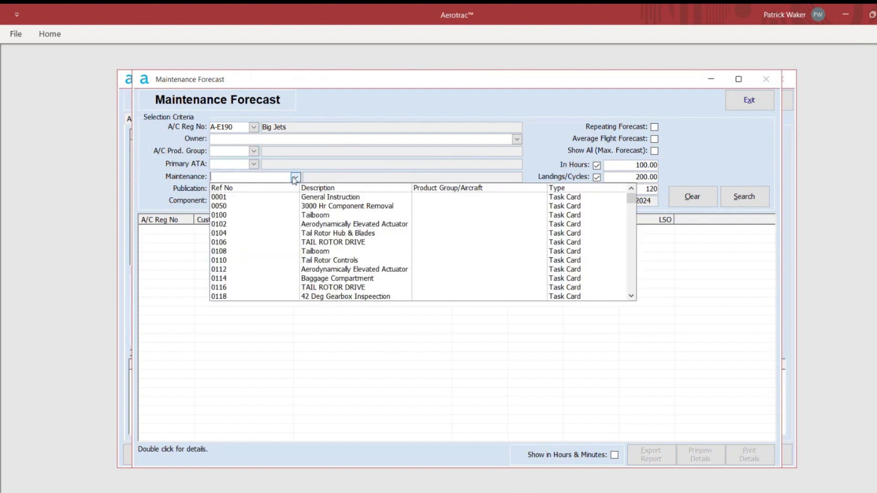
left_click(342, 157)
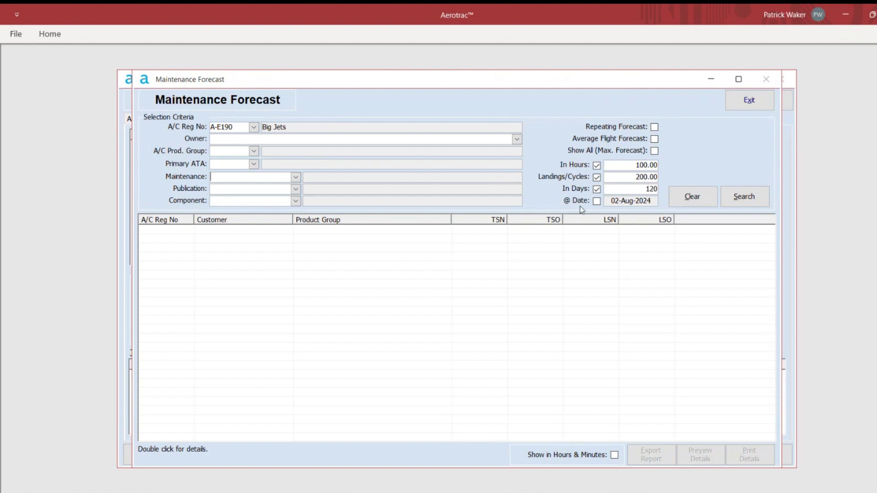
Step: Run an Average Flight Forecast for A-E190 up to 30-Jun-2024
left_click(596, 201)
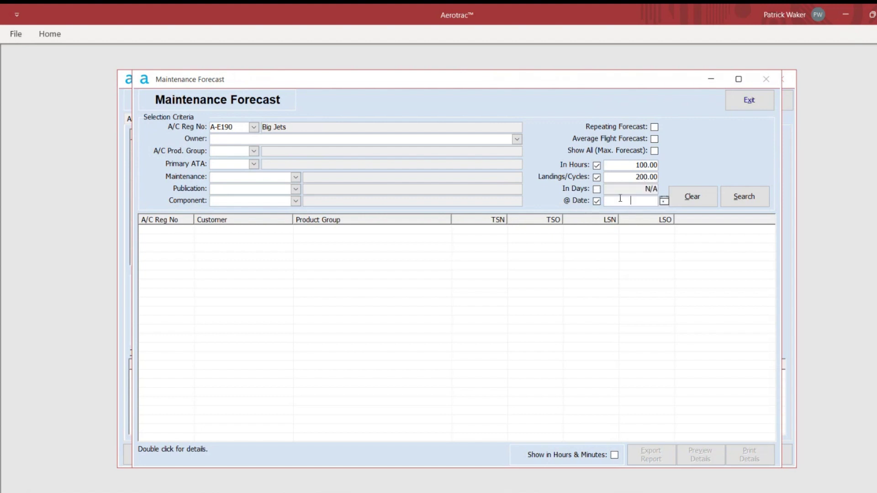
type("31-12")
left_click(655, 139)
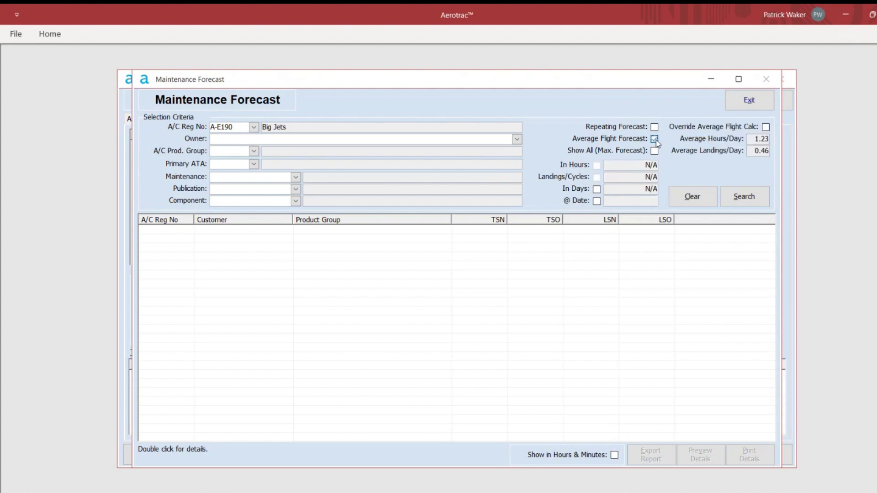
left_click(596, 201)
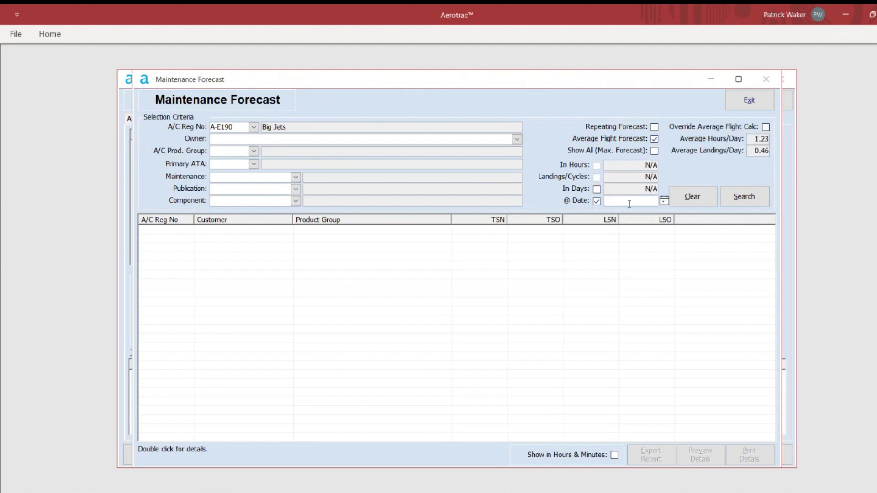
left_click(629, 204)
type("30-06")
left_click(743, 199)
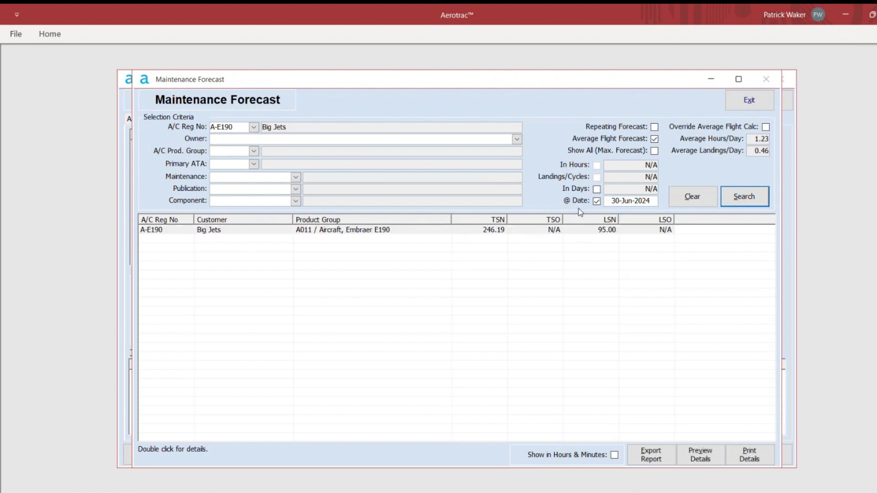
Step: Examine A-E190's forecast scheduled maintenance, OEM publications and configuration components, and exit the Maintenance Forecast
double_click(310, 231)
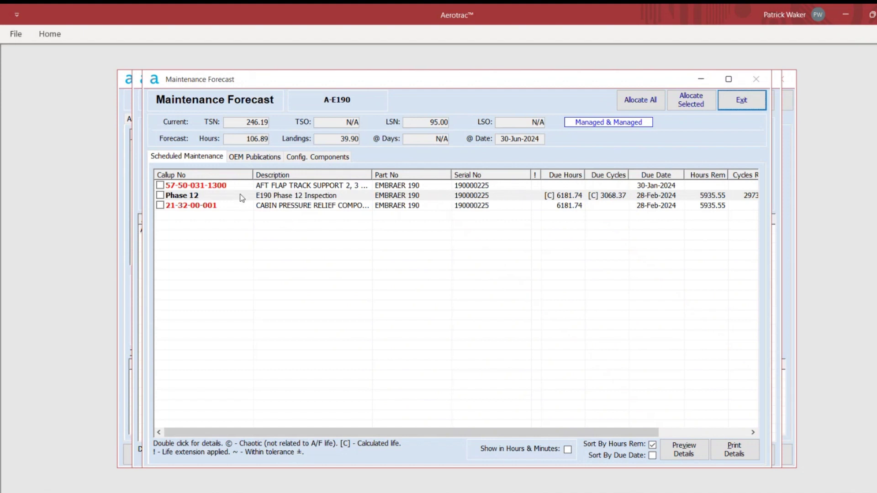
left_click(245, 158)
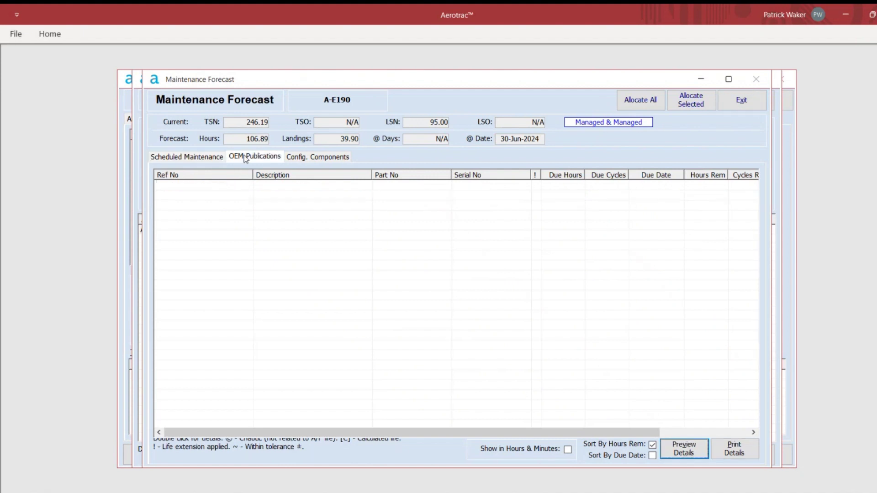
left_click(302, 157)
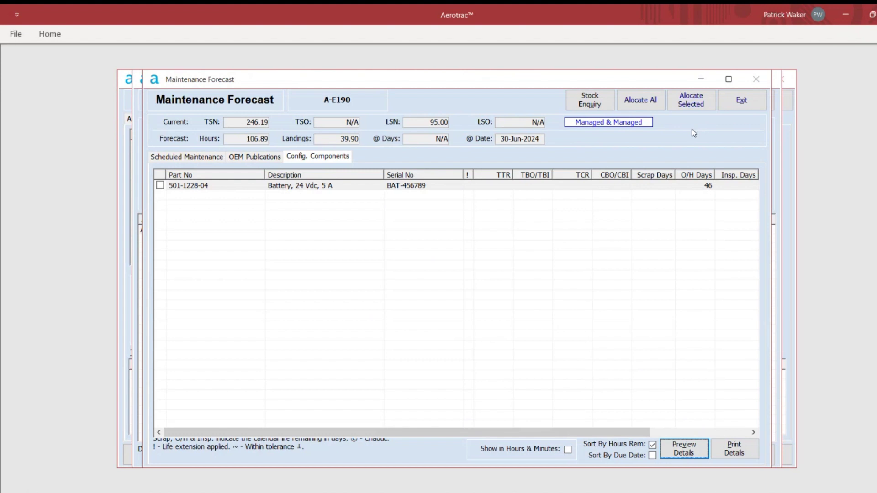
left_click(741, 104)
left_click(748, 100)
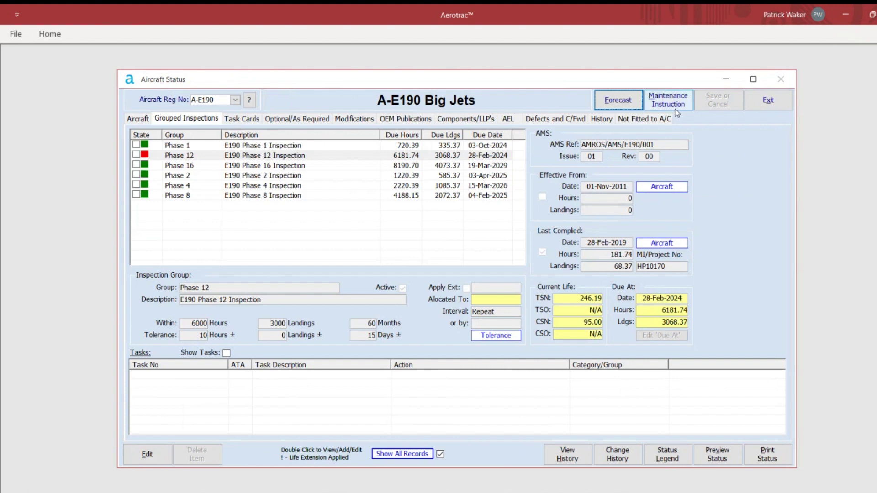
Step: Exit Aircraft Status and load instruction MI10031 in Maintenance Instruction
left_click(764, 105)
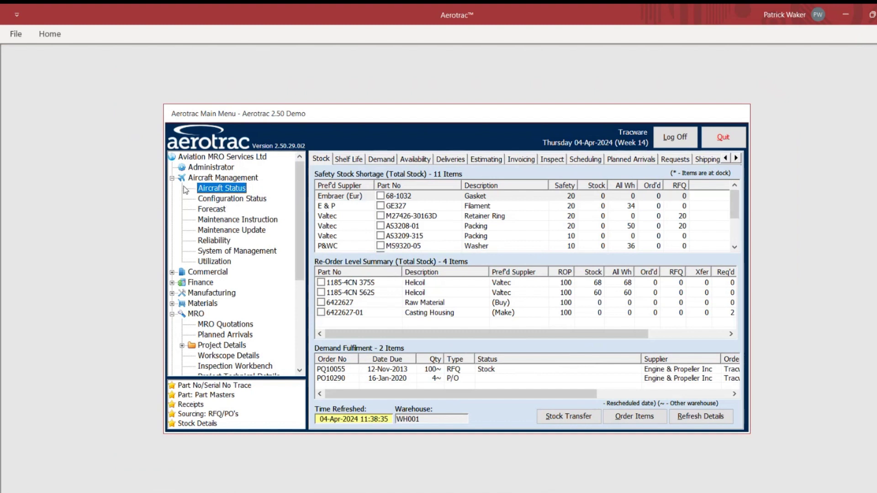
left_click(172, 178)
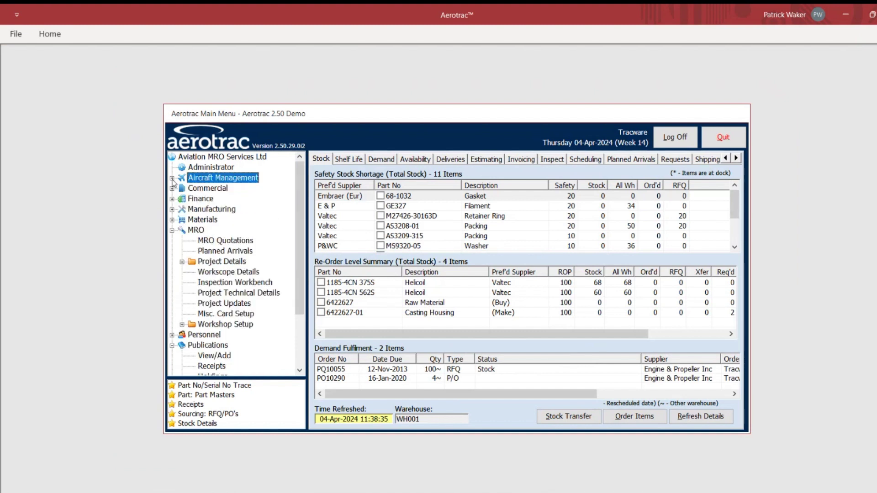
double_click(221, 179)
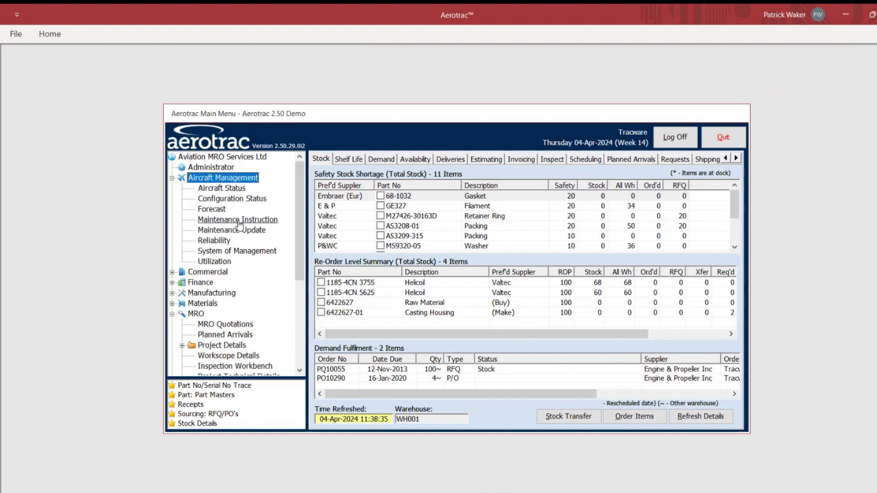
left_click(239, 221)
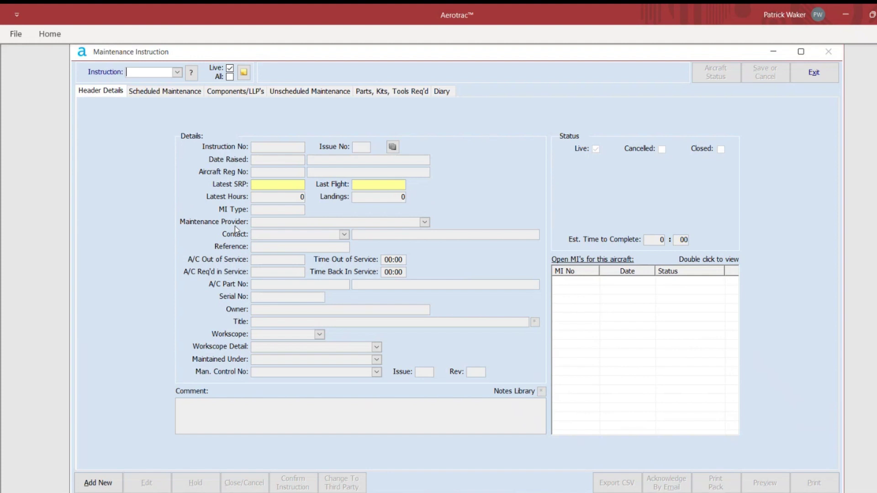
left_click(177, 73)
left_click(165, 94)
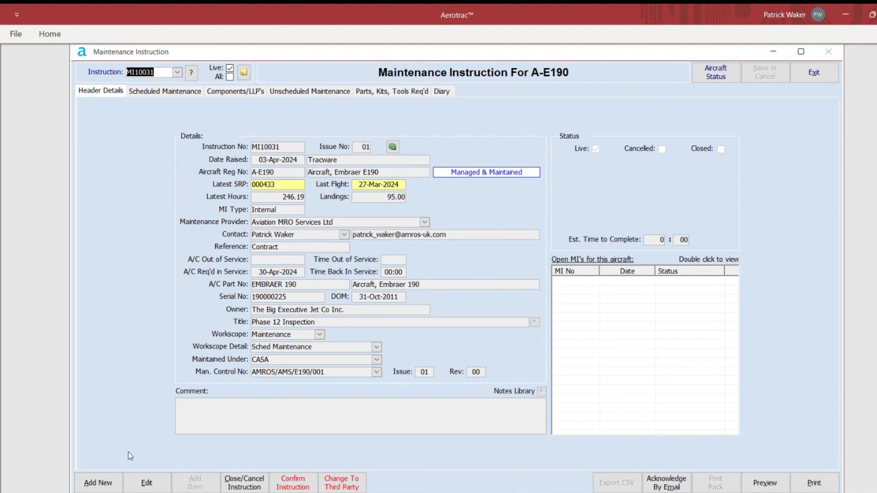
left_click(101, 482)
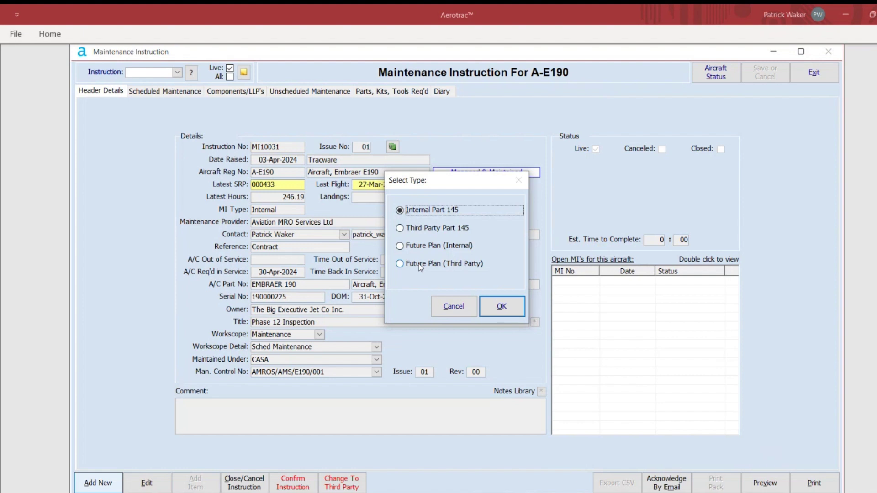
left_click(452, 305)
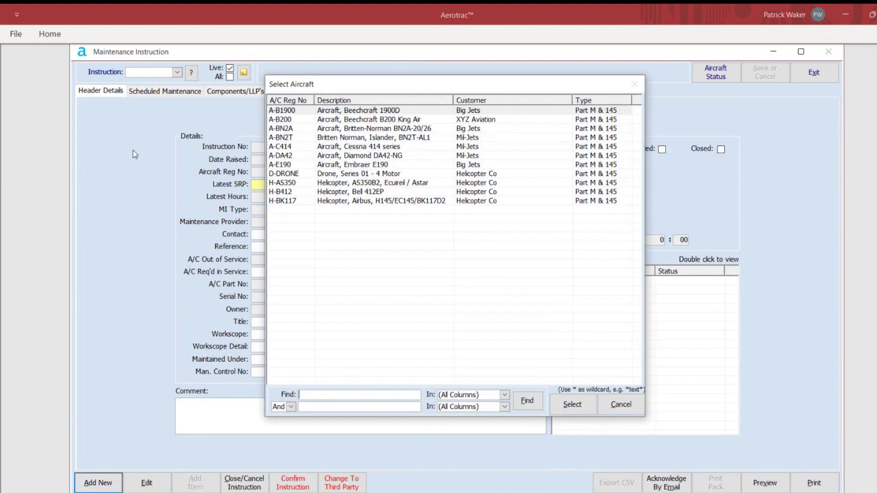
left_click(621, 410)
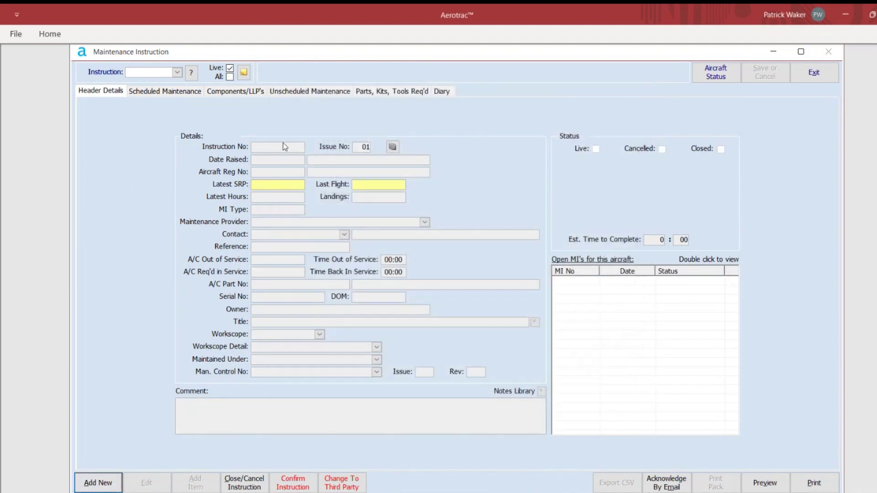
left_click(177, 72)
left_click(163, 89)
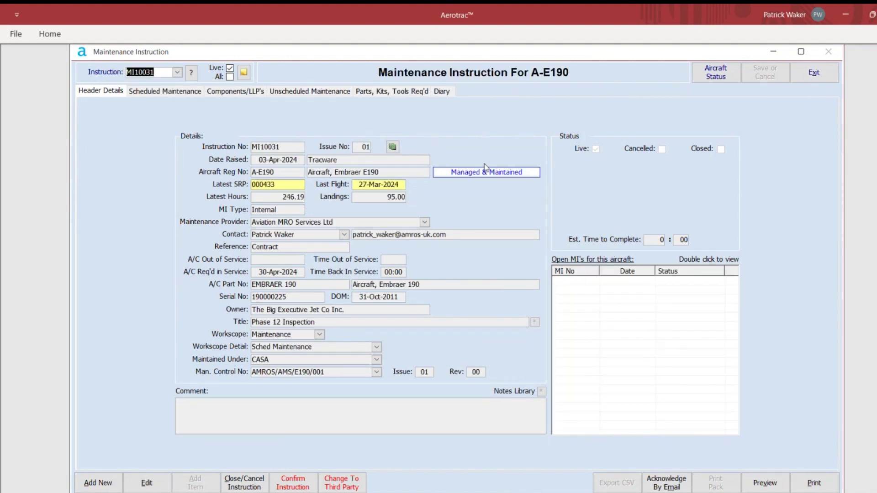
Step: Look through MI10031's scheduled maintenance, components and unscheduled maintenance lists, and return to its header details
left_click(154, 93)
left_click(212, 93)
left_click(295, 91)
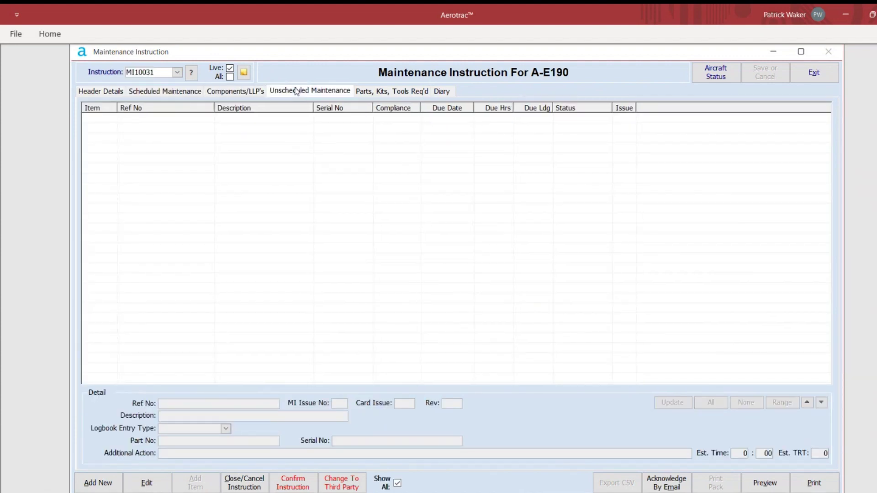
left_click(123, 94)
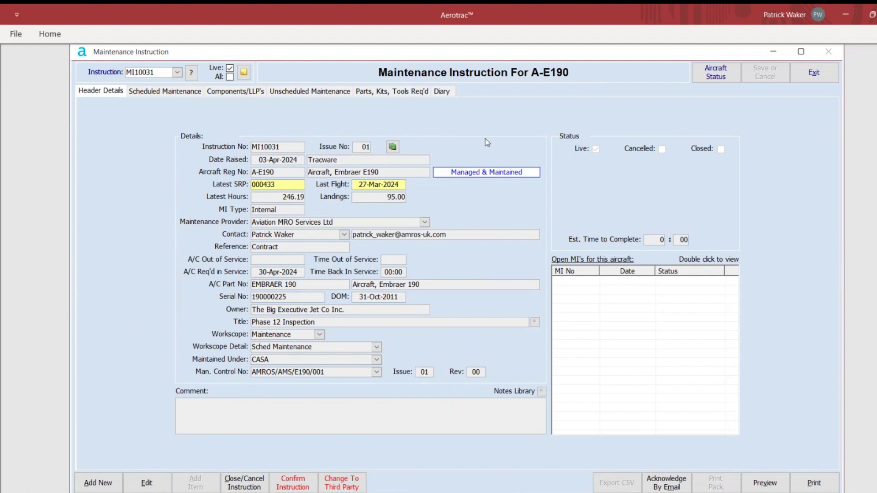
Step: Open A-E190's Aircraft Status from the instruction, select all due maintenance and check the selected grouped inspections
left_click(709, 75)
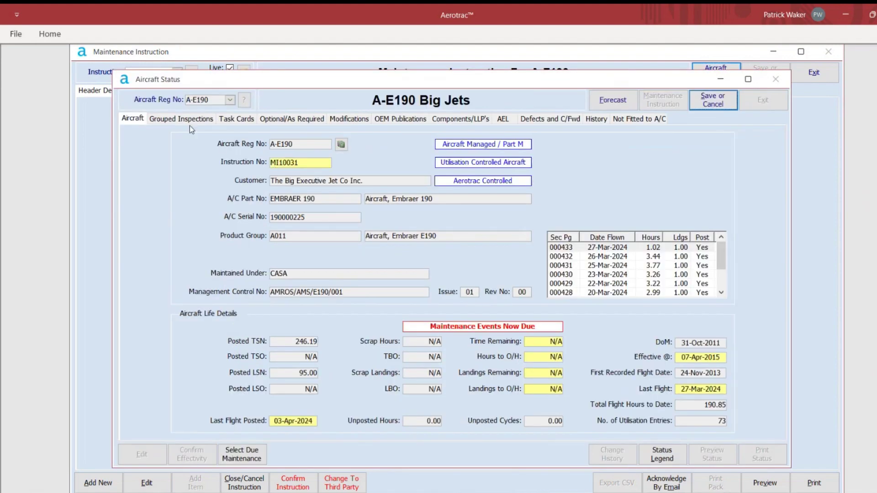
left_click(190, 124)
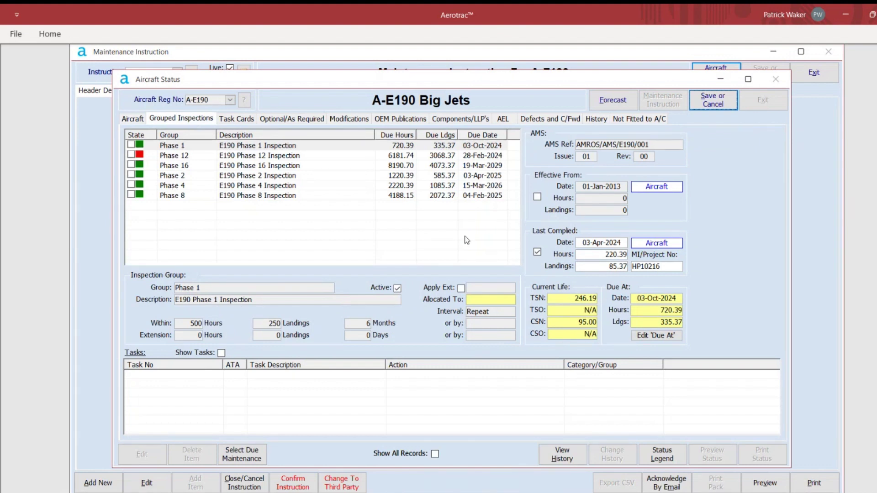
left_click(241, 455)
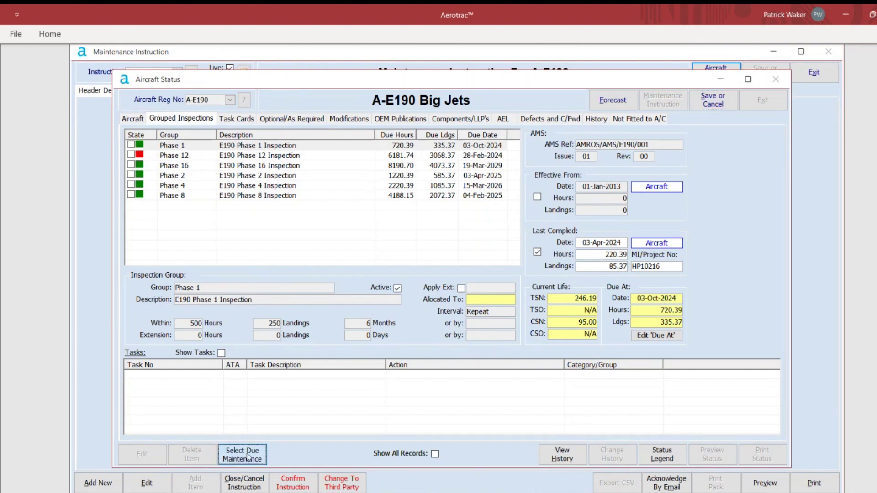
left_click(477, 299)
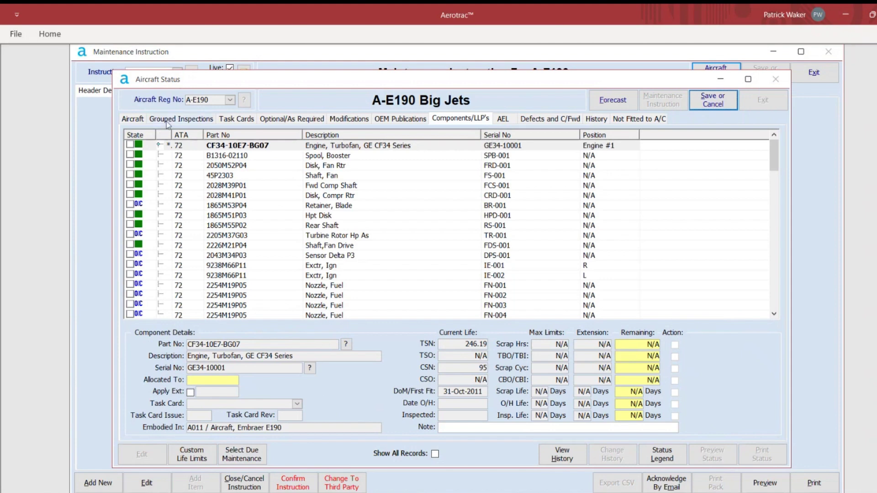
left_click(167, 121)
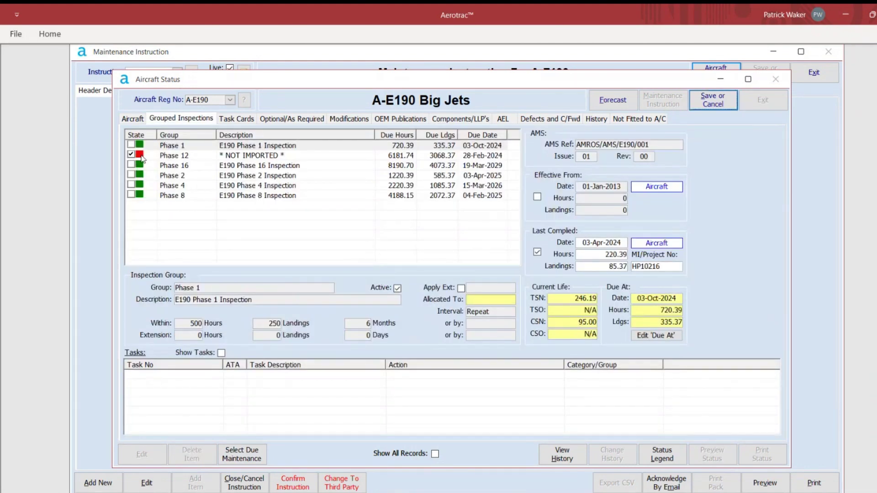
Step: Check the selected task cards and components, save the due maintenance selection and return to the instruction
left_click(237, 119)
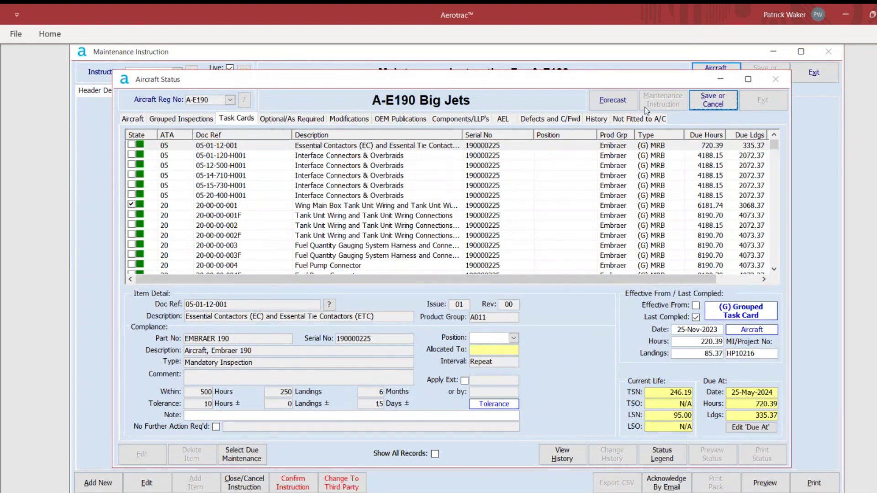
left_click(455, 119)
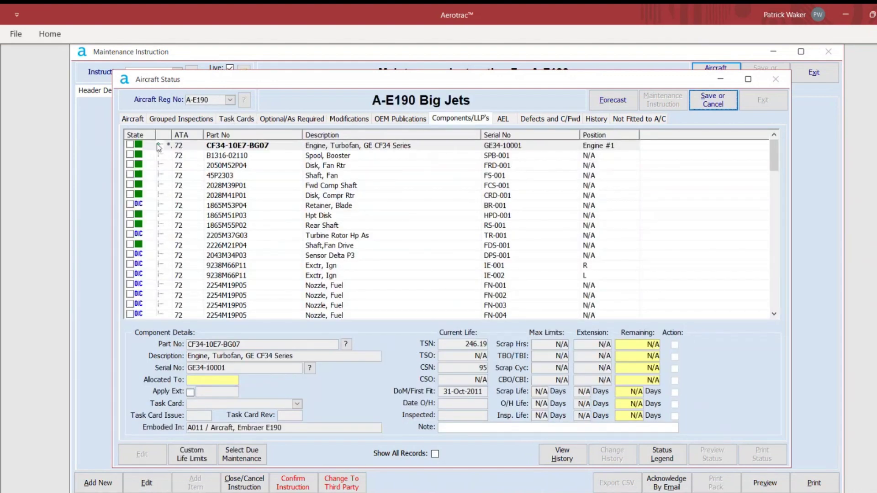
left_click(713, 100)
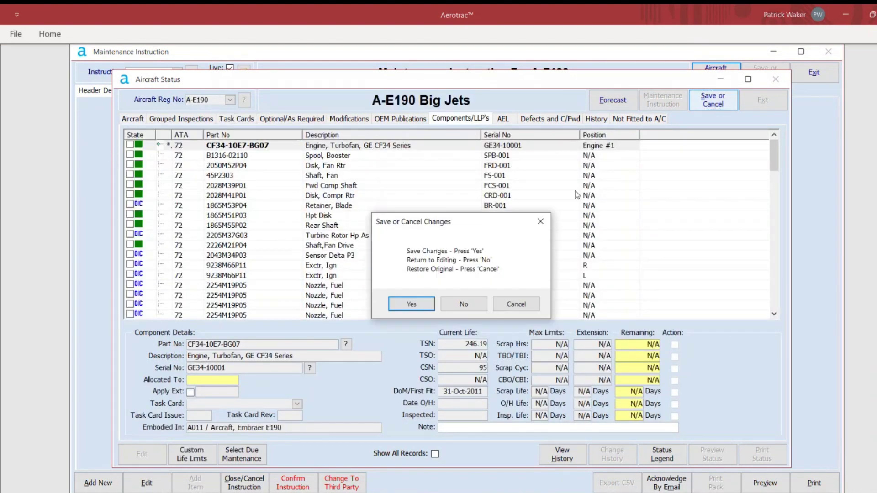
left_click(413, 304)
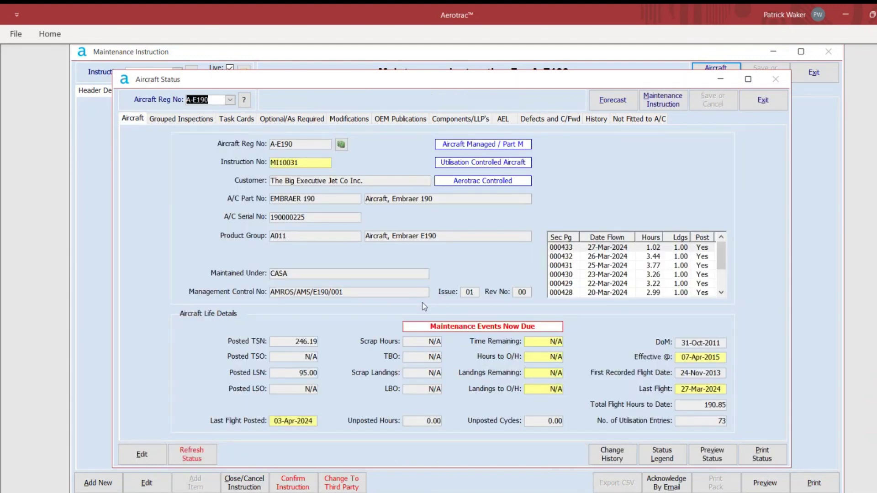
key("Escape")
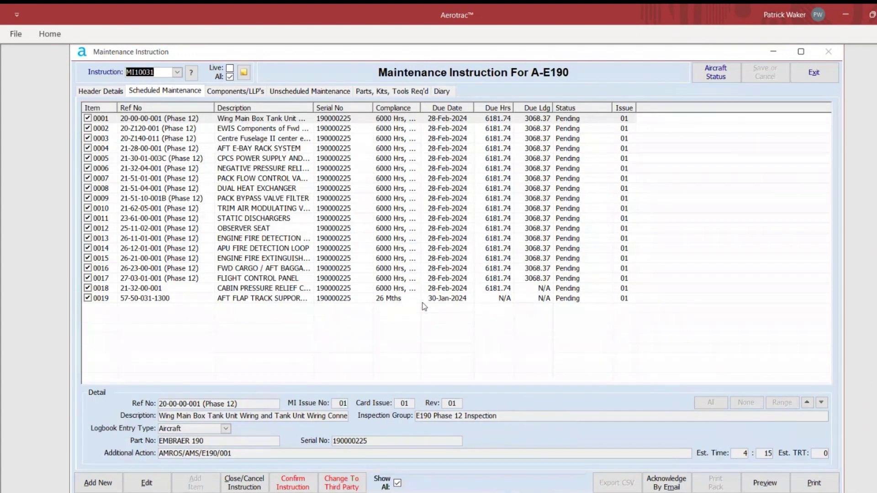
left_click(244, 121)
left_click(257, 130)
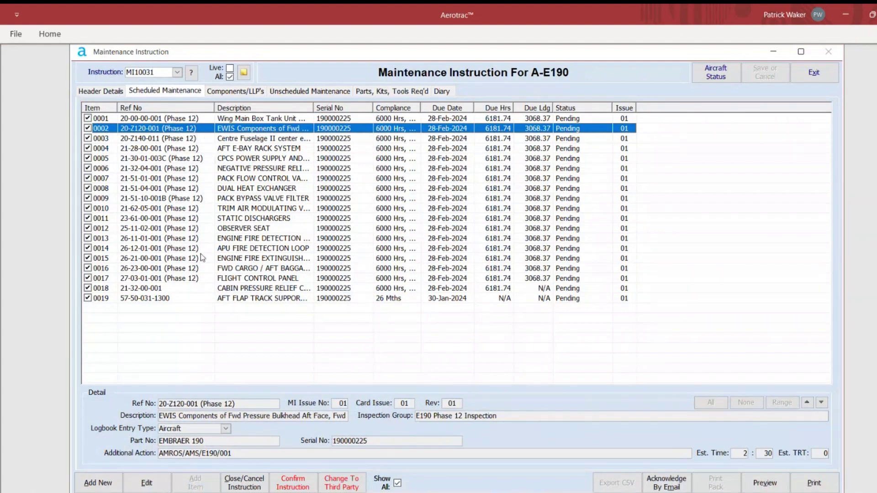
left_click(204, 291)
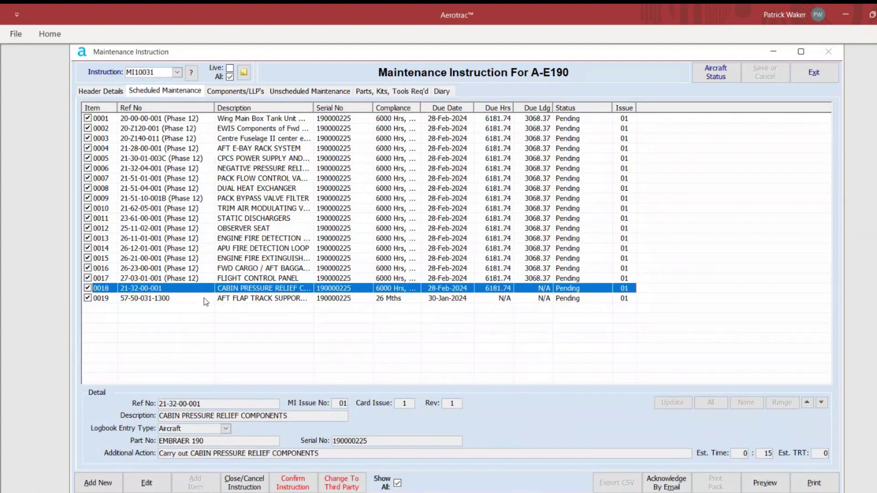
left_click(203, 298)
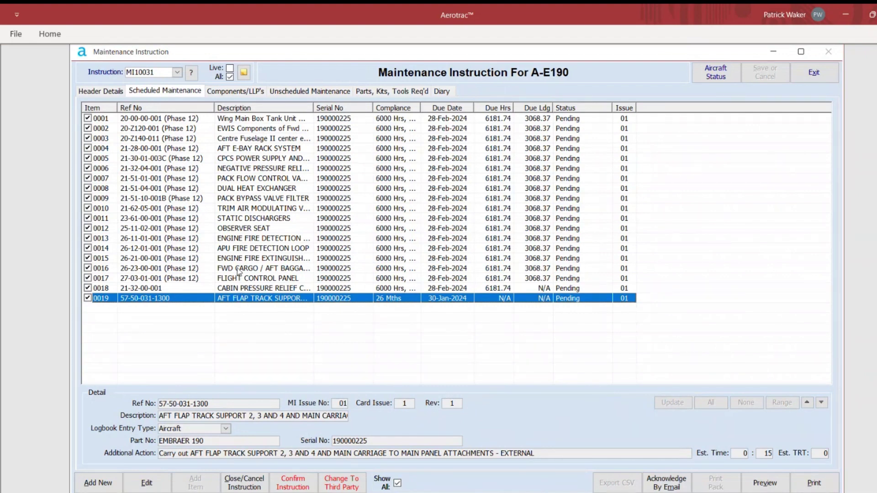
Step: Preview the Summary version of the MI10031 report from its header details, look through both pages and close the preview
left_click(97, 90)
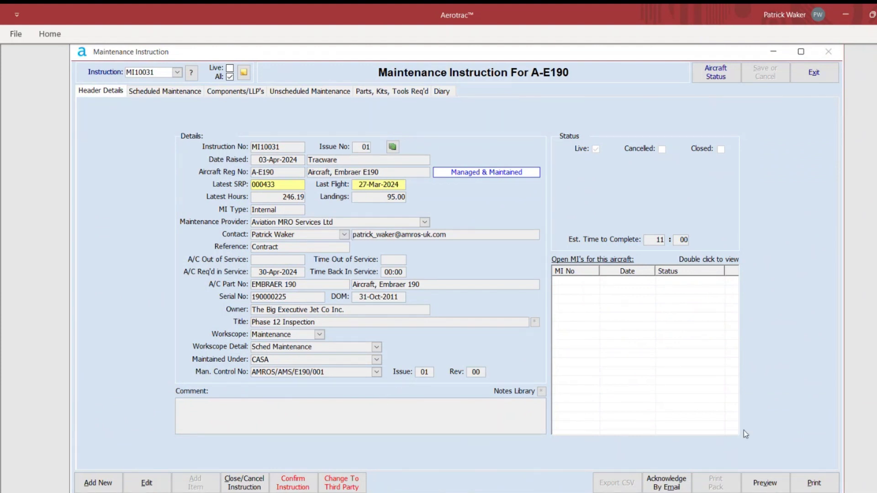
left_click(764, 483)
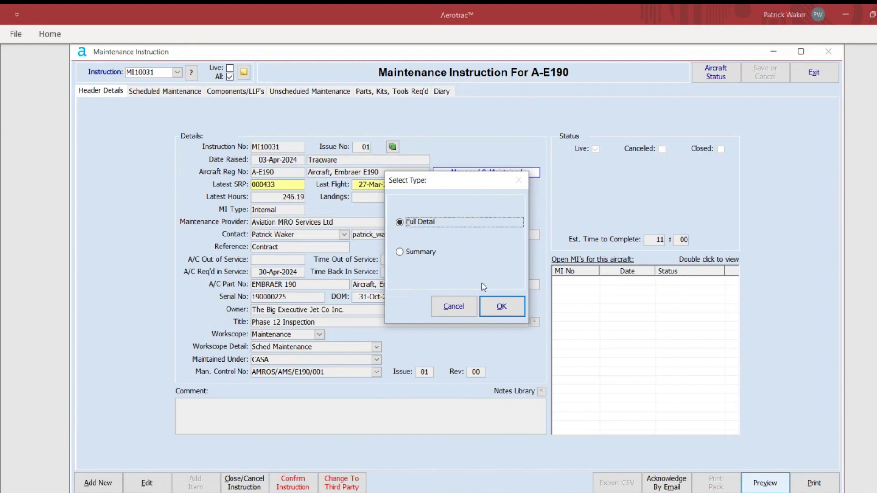
left_click(402, 251)
left_click(501, 306)
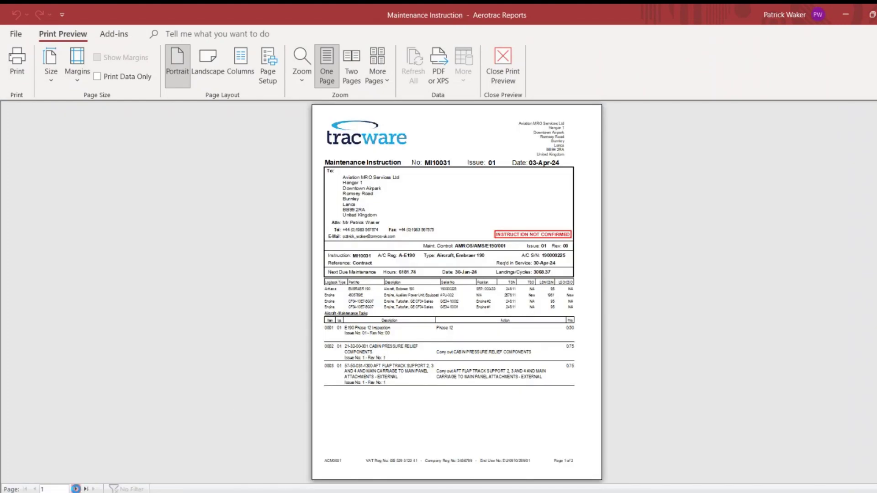
left_click(76, 489)
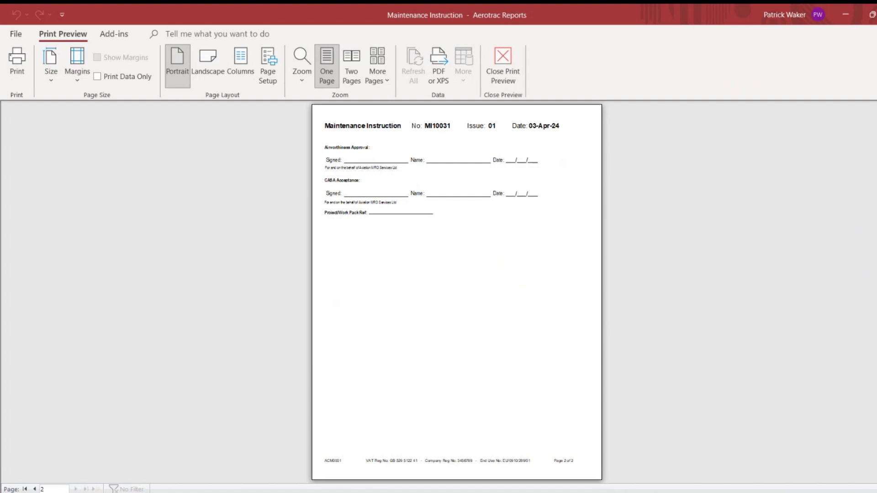
left_click(35, 489)
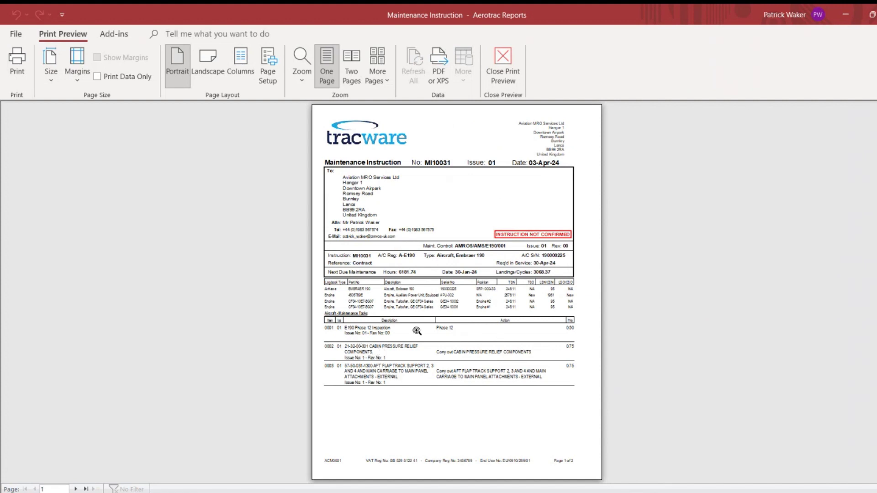
left_click(501, 71)
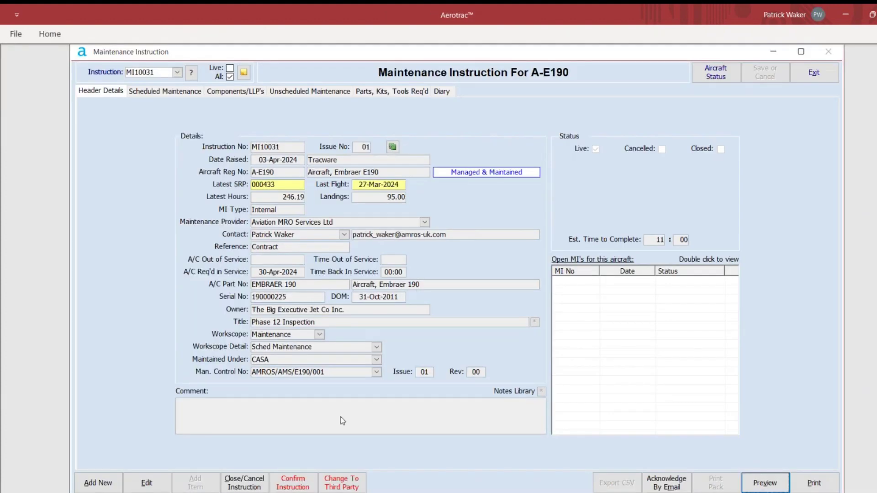
Step: Confirm maintenance instruction MI10031 and exit Maintenance Instruction
left_click(292, 482)
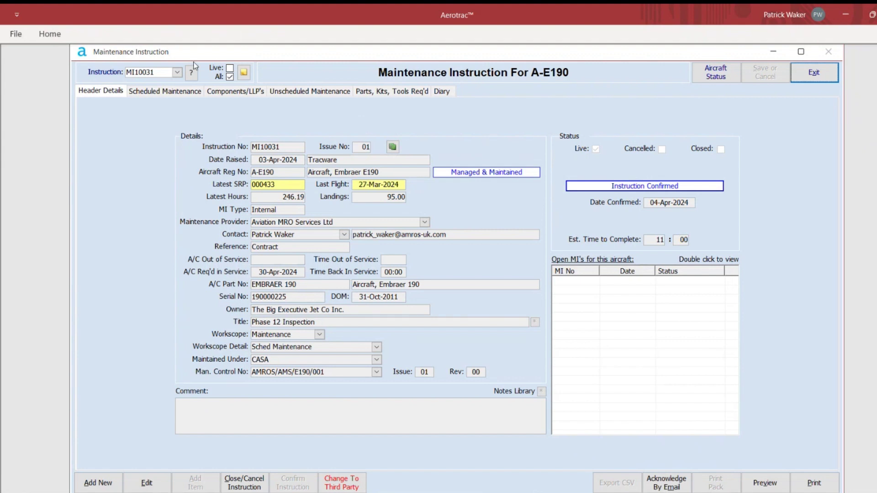
left_click(229, 77)
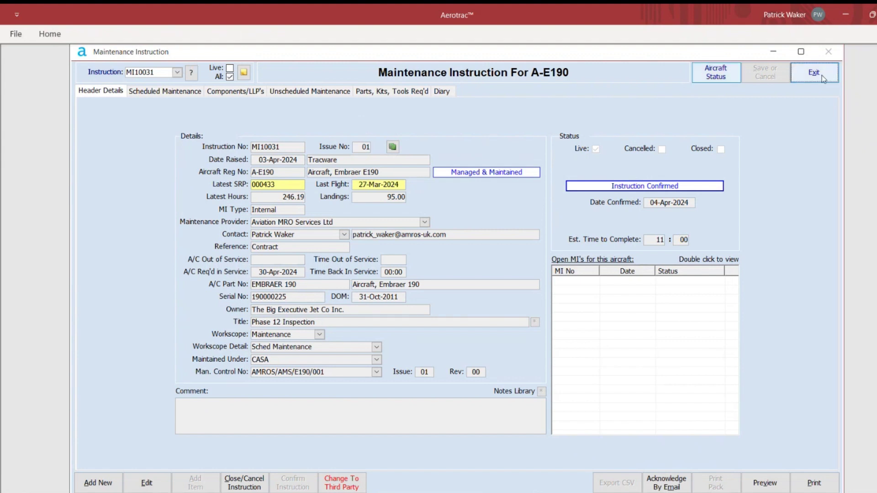
left_click(822, 77)
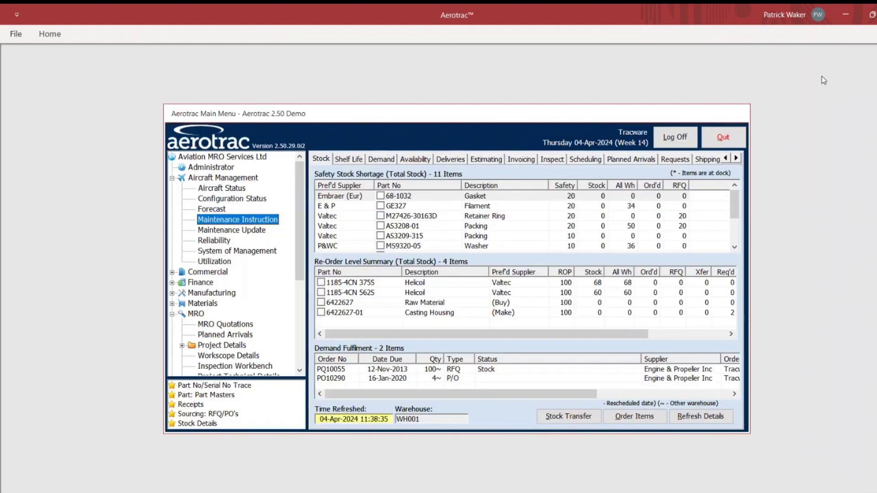
Step: Open Maintenance Update, include all instructions rather than only live ones, and load MI10030
left_click(234, 230)
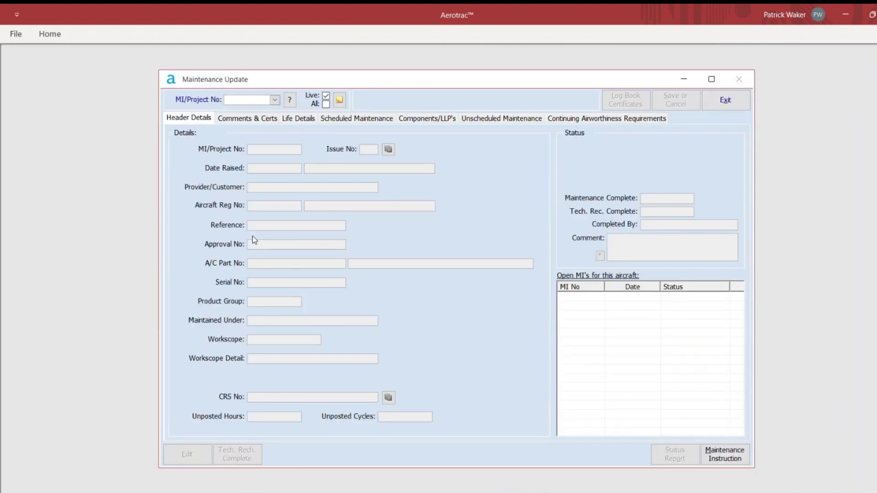
left_click(275, 99)
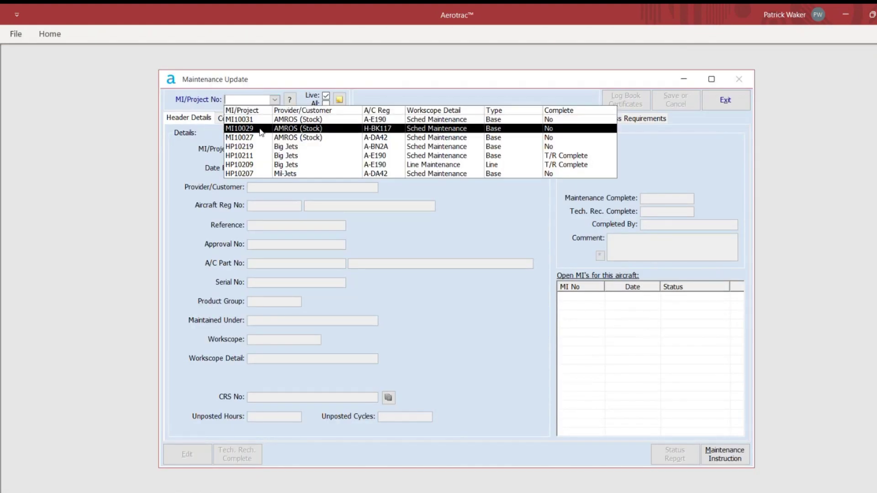
left_click(326, 103)
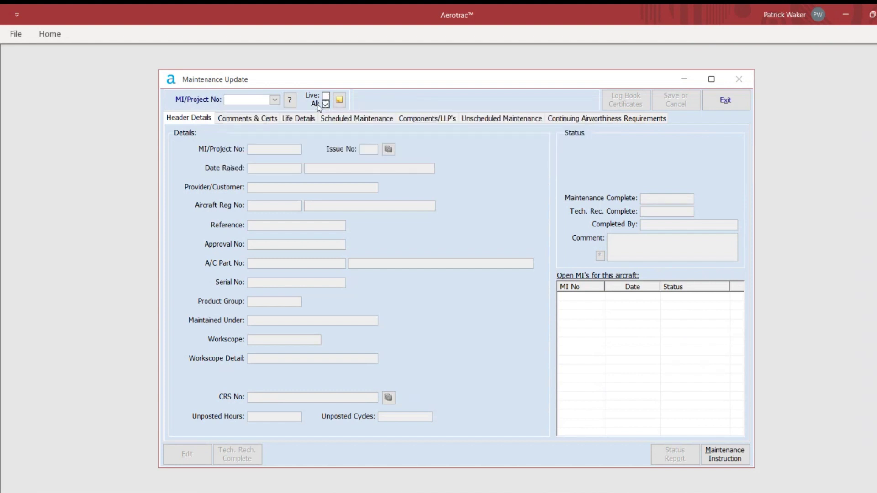
left_click(274, 99)
left_click(265, 138)
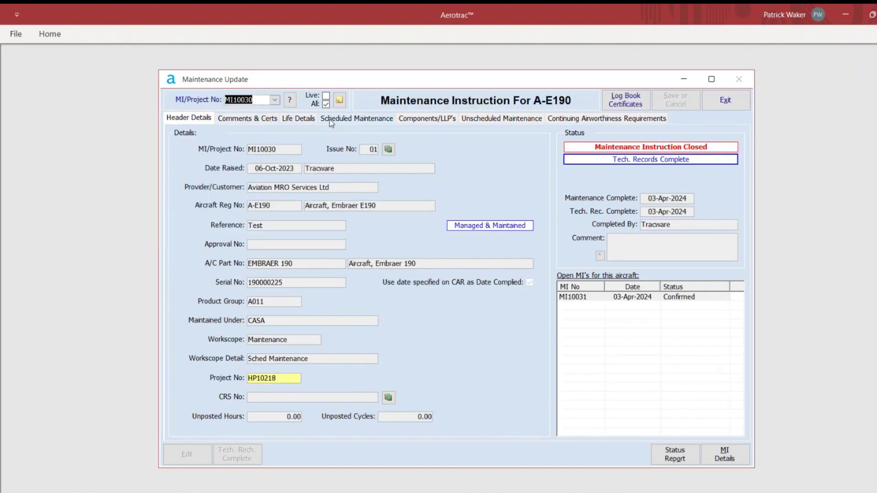
Step: Examine MI10030's scheduled maintenance, header details, continuing airworthiness requirements and components
left_click(330, 119)
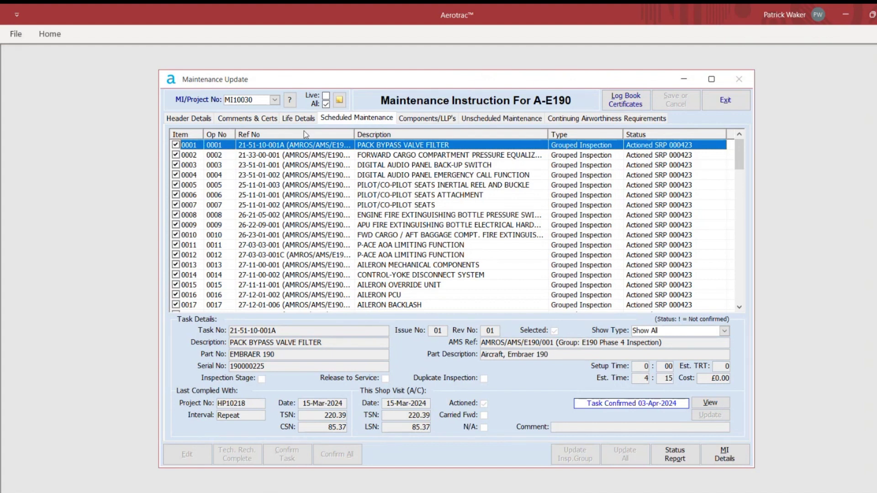
left_click(198, 119)
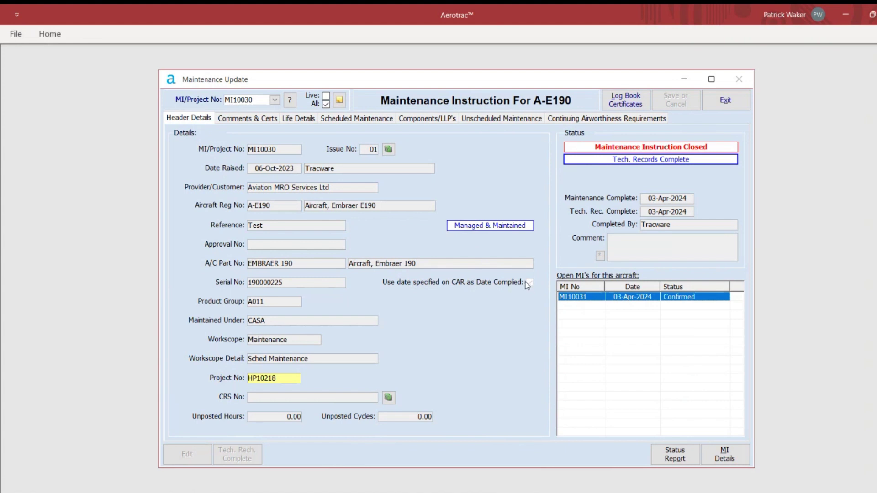
left_click(596, 119)
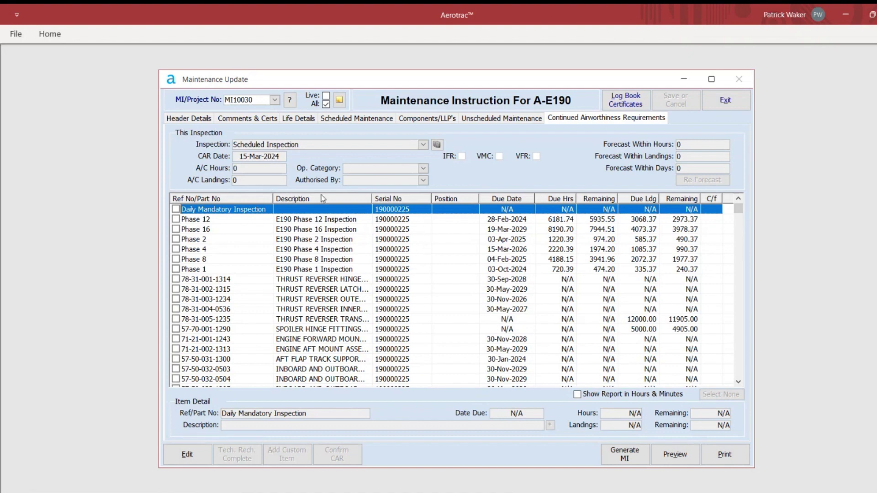
left_click(427, 119)
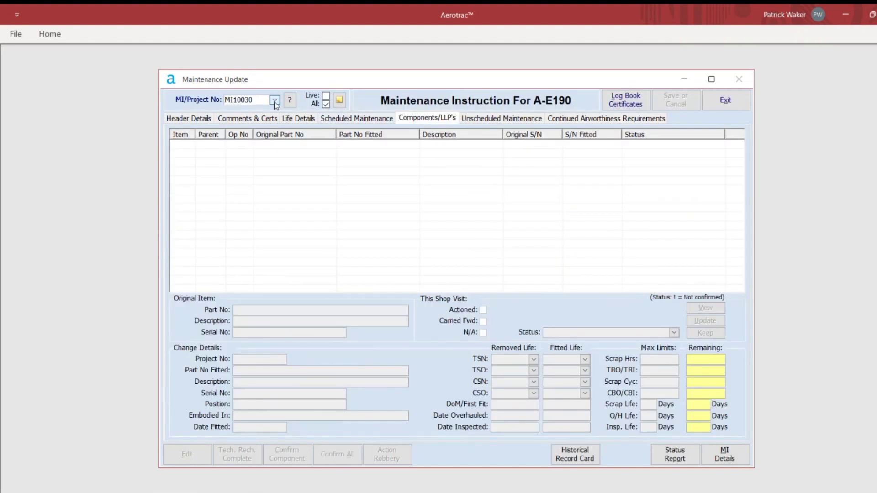
left_click(361, 118)
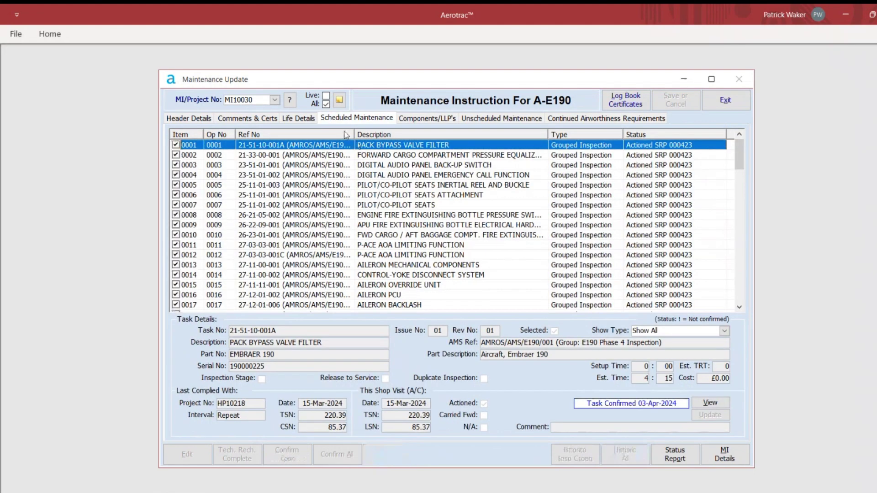
Step: Load instruction MI10028 in Maintenance Update and view its components and life-limited parts
left_click(274, 99)
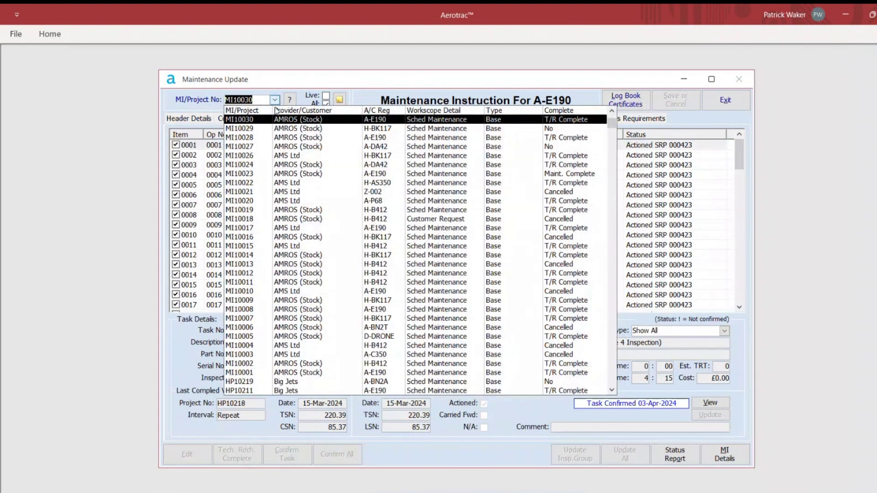
left_click(268, 138)
left_click(414, 120)
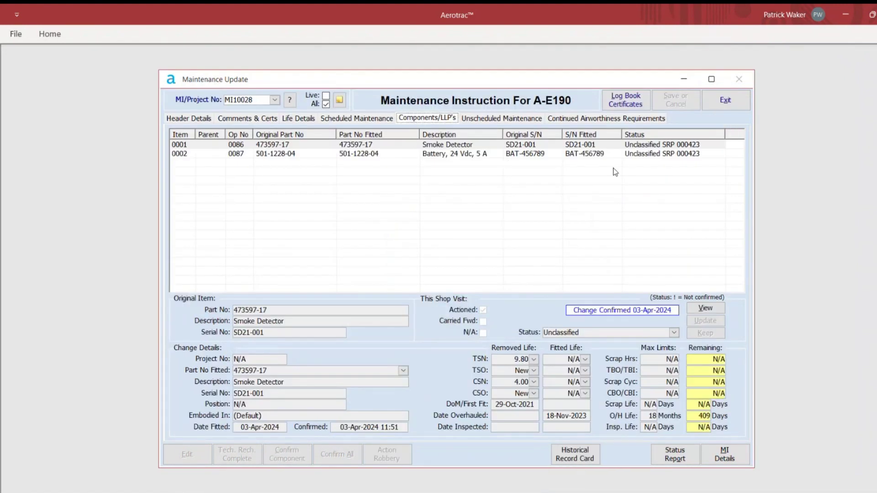
Step: View the compliance and task details for the smoke detector change on MI10028, and close them
left_click(705, 309)
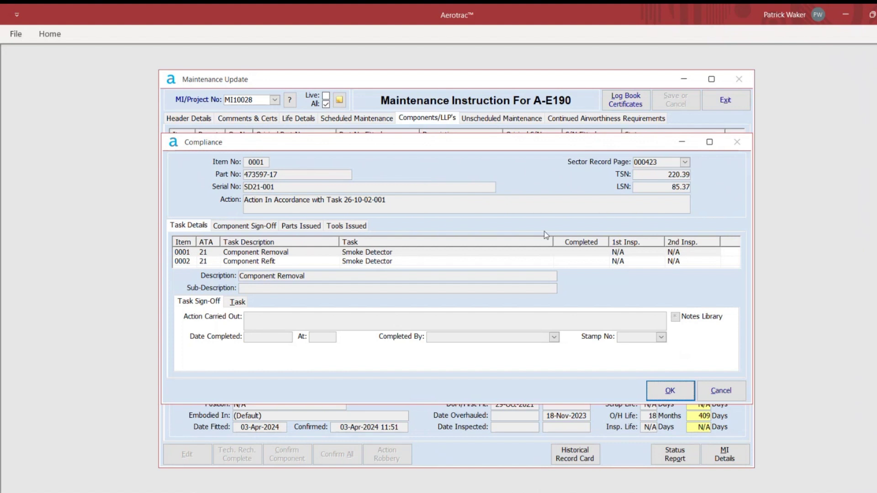
left_click(723, 390)
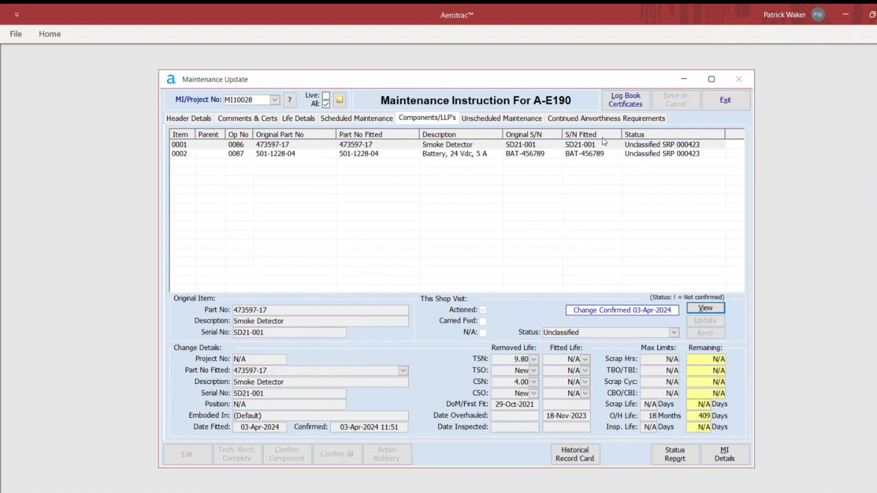
Step: Review the logbook certificate items for MI10028, close the certificate, and exit Maintenance Update
left_click(612, 101)
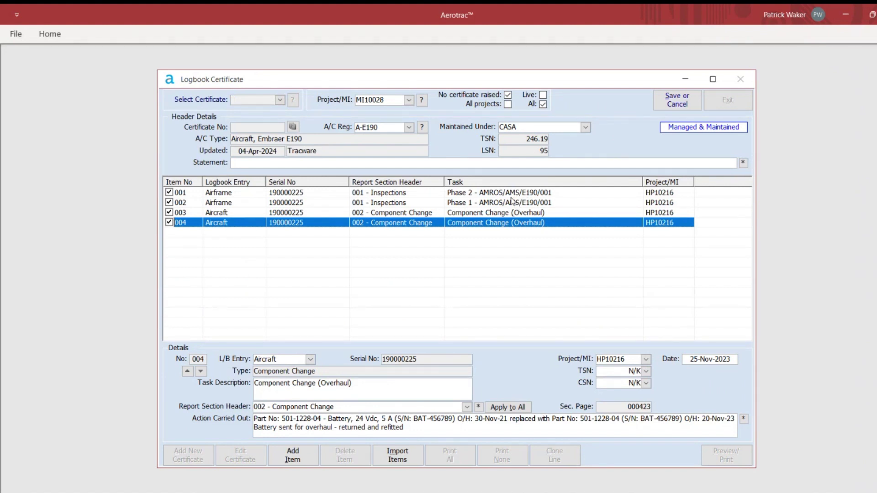
left_click(685, 103)
left_click(512, 311)
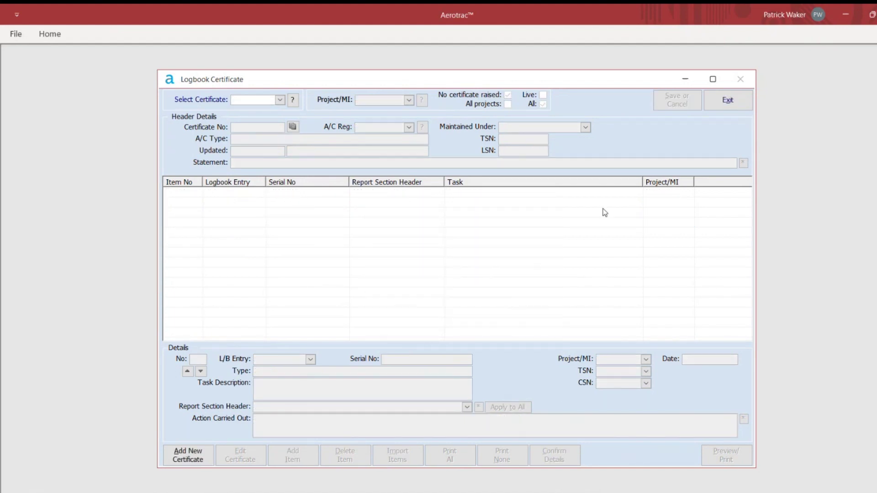
left_click(725, 104)
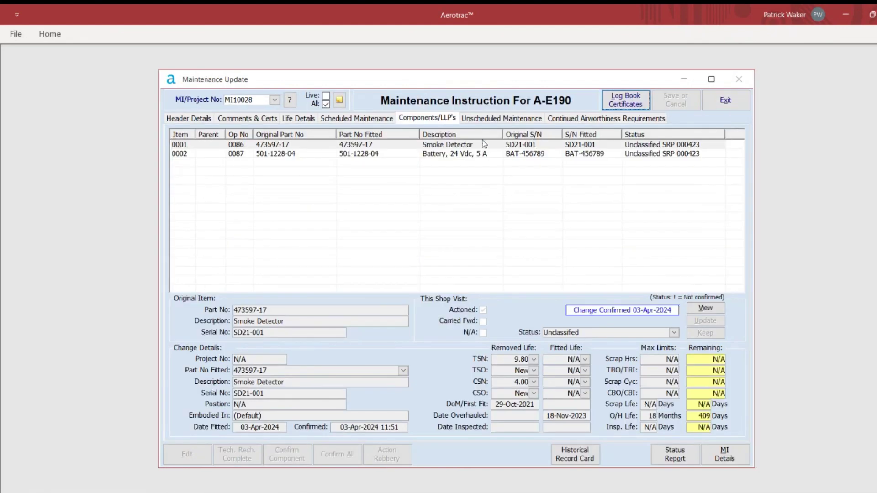
left_click(724, 105)
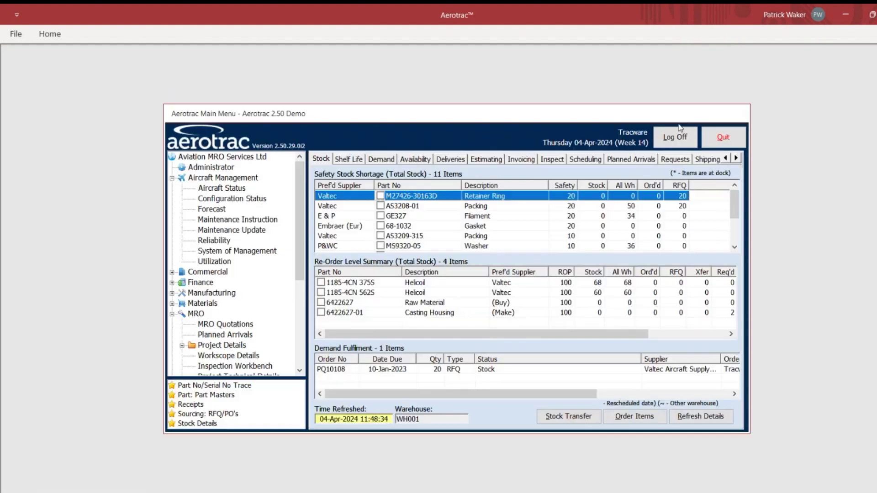
Step: Open the Component Log under Materials and load the record for serial number CP-GB7211
left_click(172, 179)
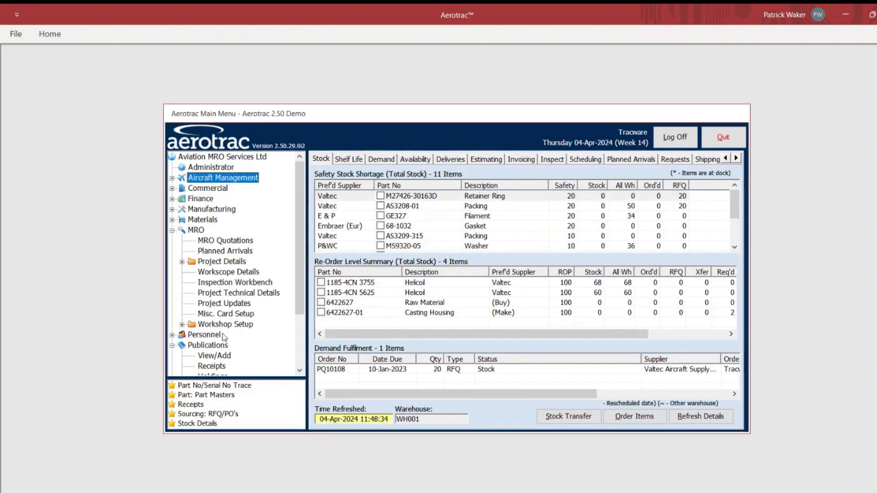
left_click(172, 230)
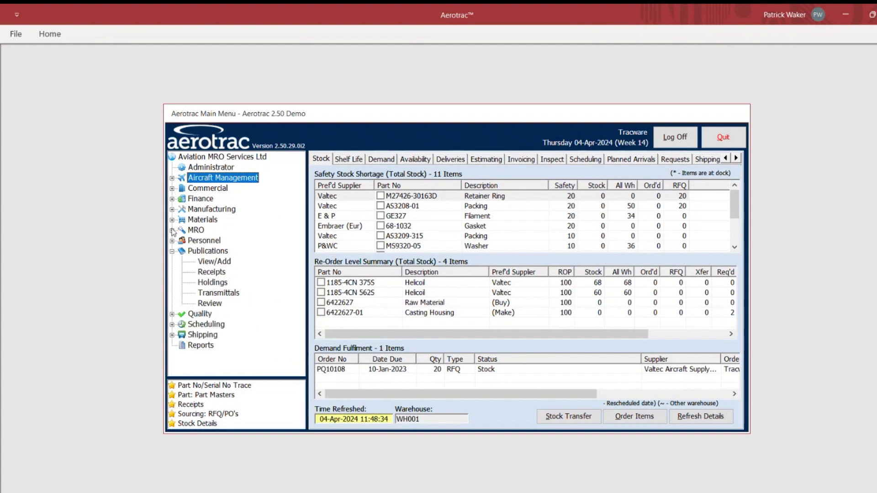
double_click(196, 230)
double_click(202, 220)
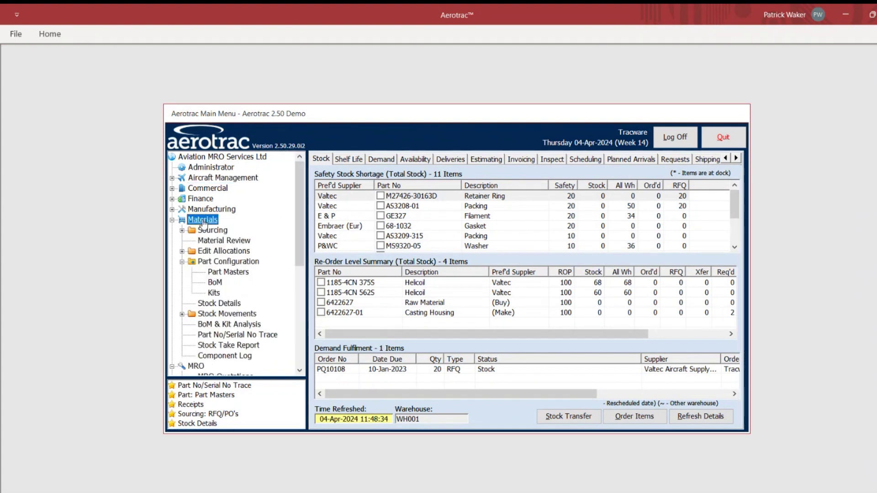
double_click(246, 356)
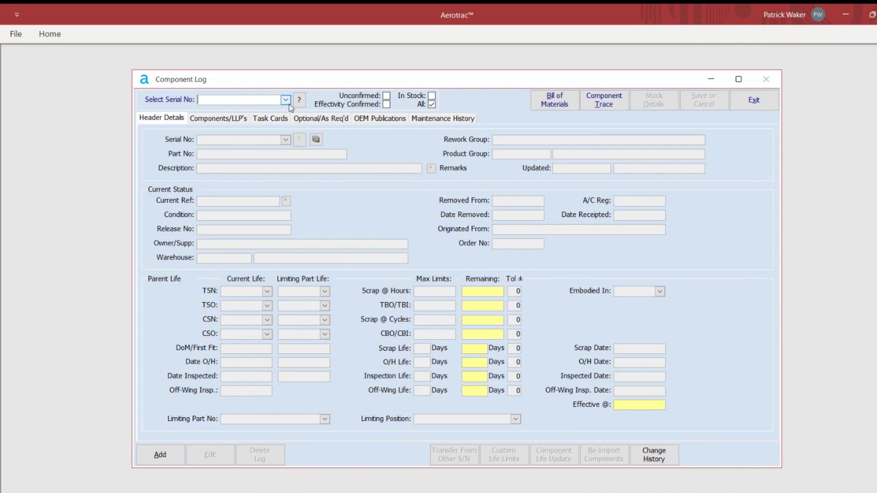
type("cp-gb")
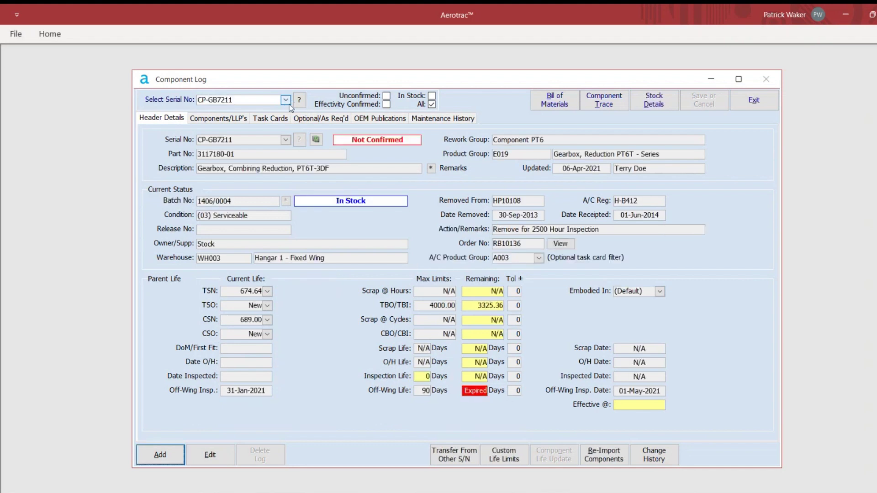
Step: Review the components, header details, task cards and OEM publications for CP-GB7211, and exit the Component Log
left_click(230, 120)
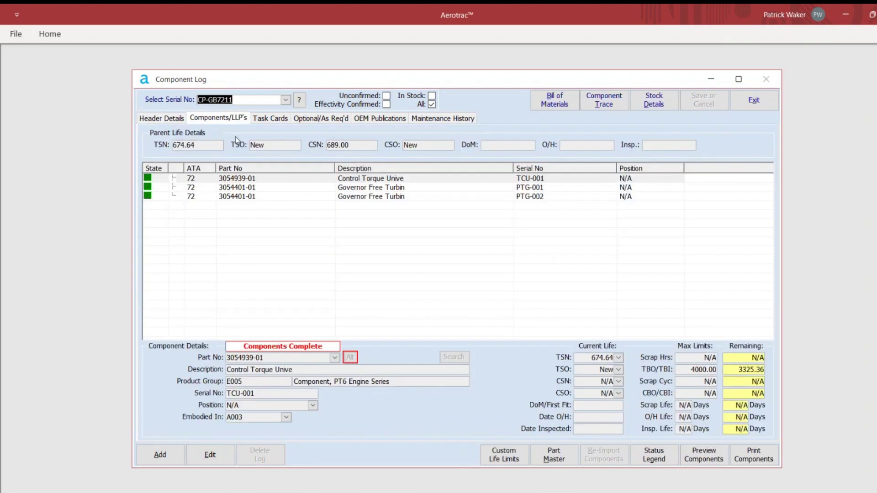
left_click(147, 119)
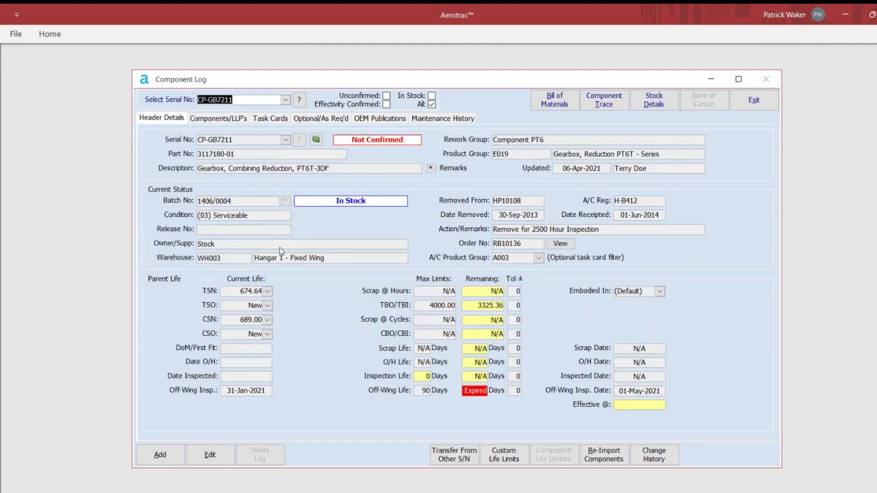
left_click(221, 121)
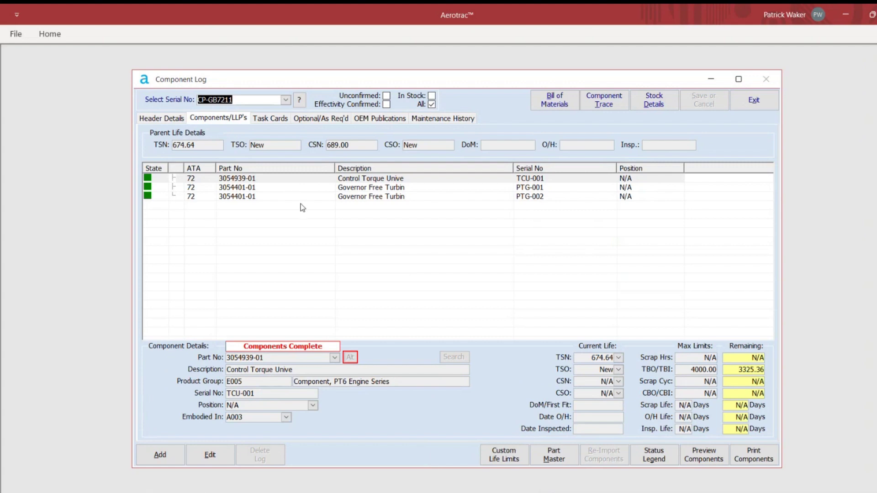
left_click(276, 119)
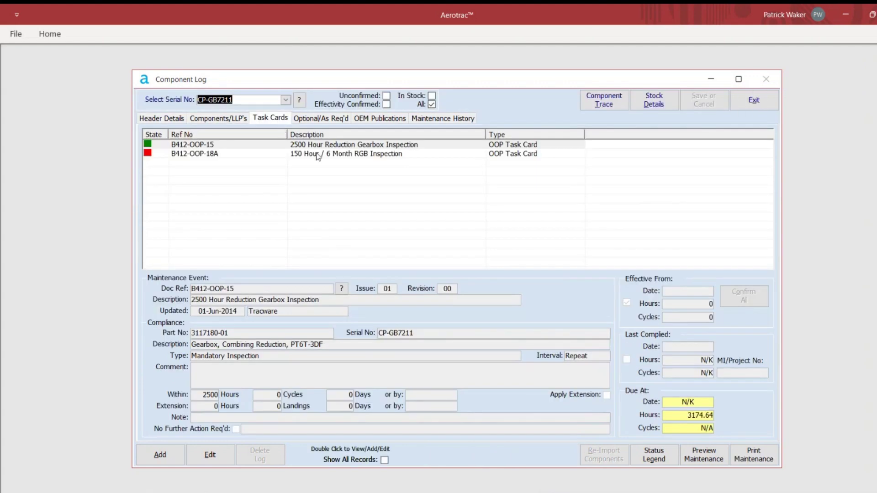
left_click(366, 119)
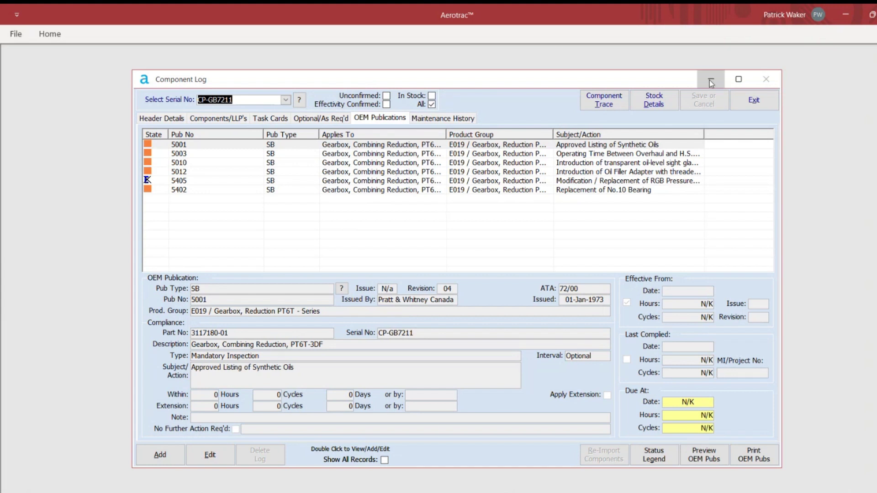
left_click(744, 102)
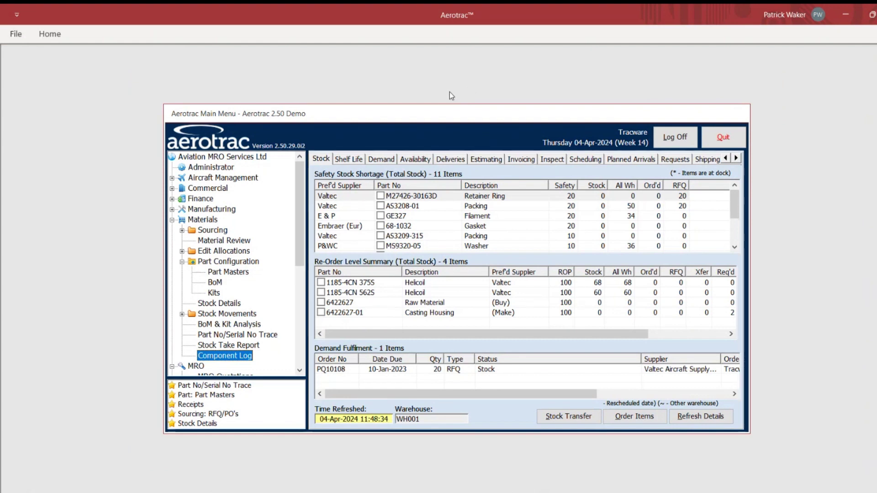
Step: Open Aircraft Utilization for A-E190, view its airframe and APU utilization records, and exit
left_click(247, 181)
double_click(246, 180)
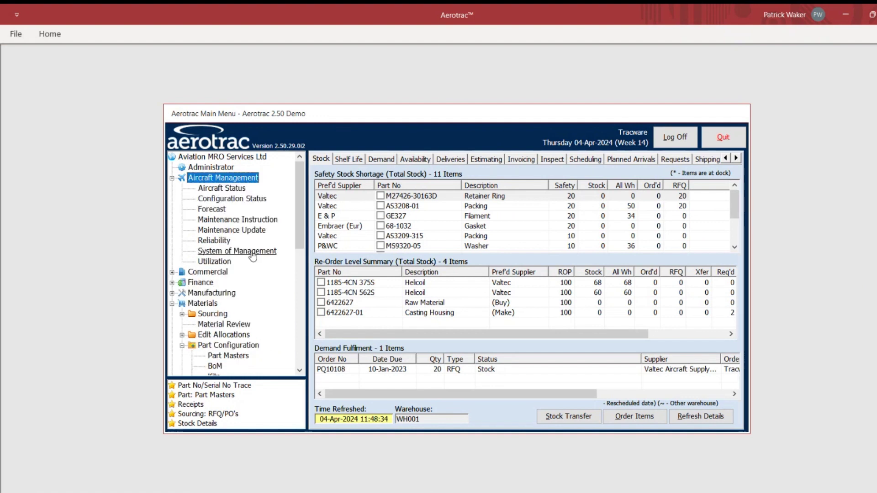
double_click(232, 261)
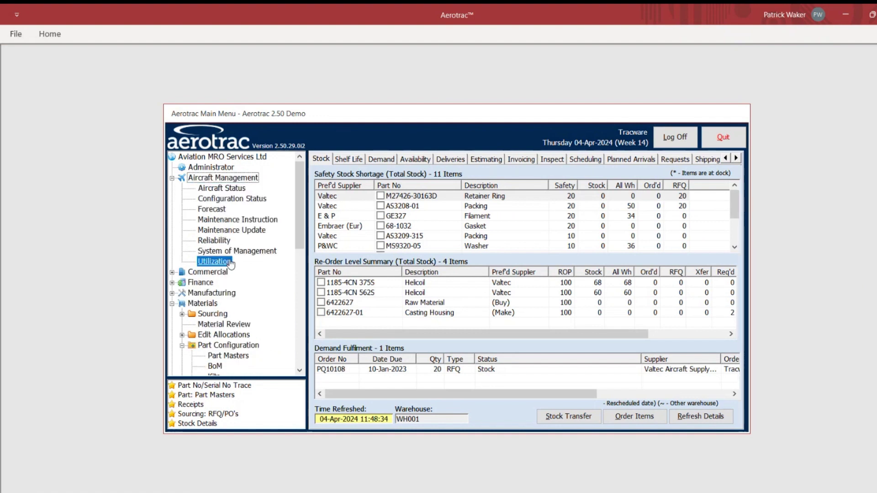
left_click(275, 101)
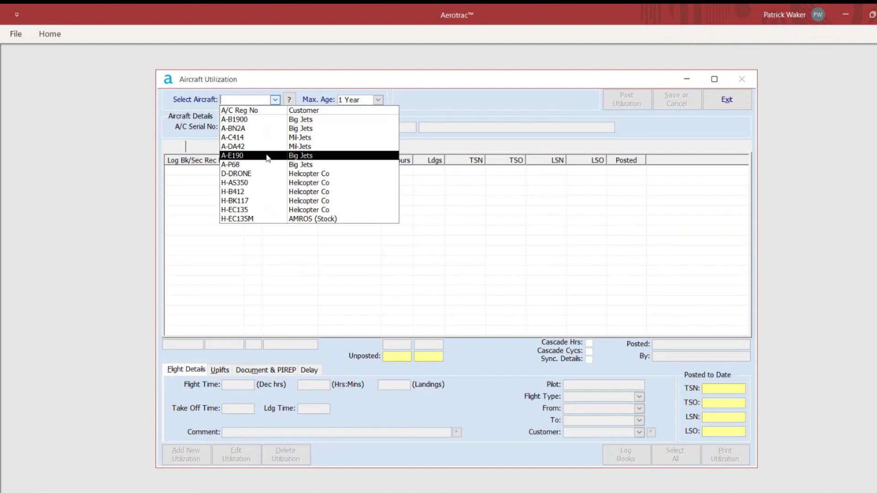
left_click(298, 164)
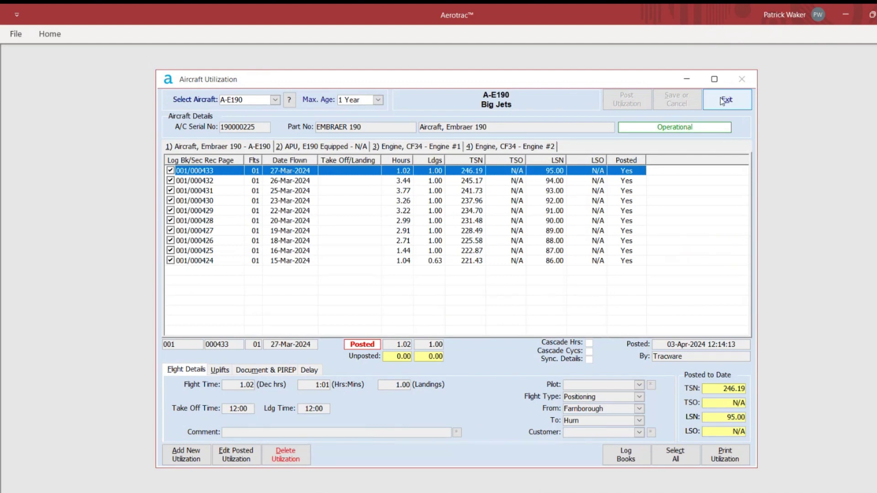
left_click(340, 148)
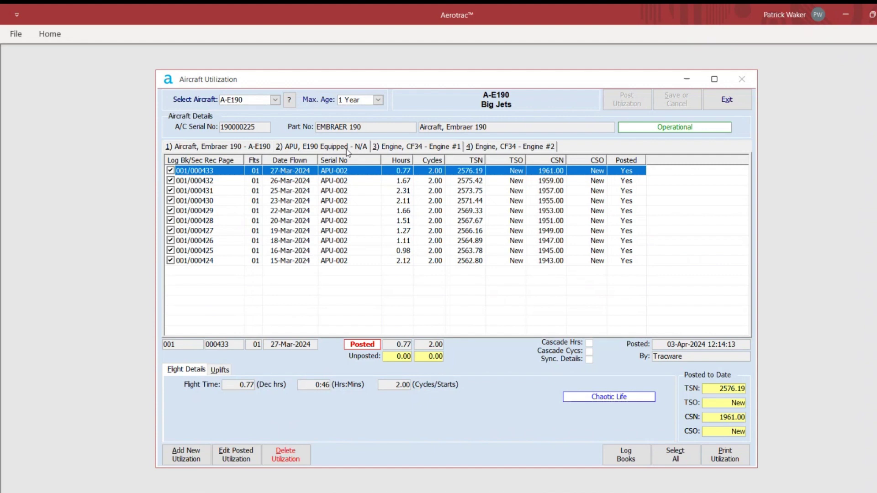
left_click(726, 100)
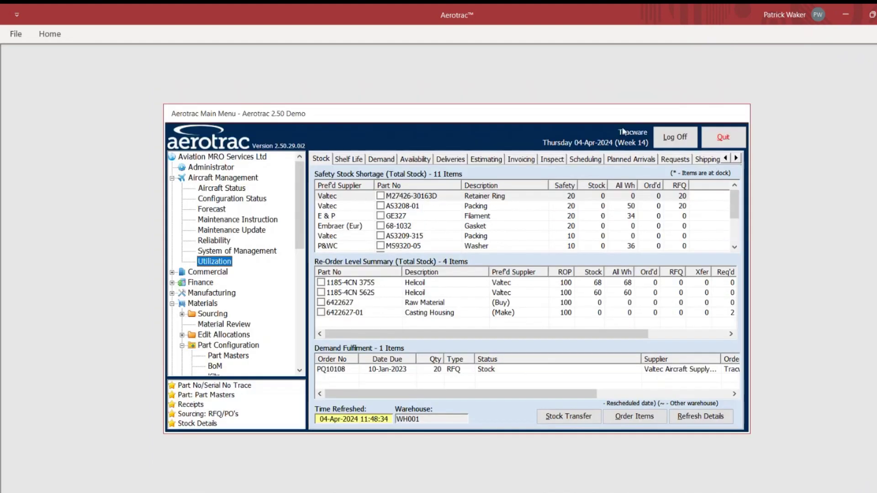
Step: Open Reliability Management, view the product group choices, change the type to Aircraft, and return to the main menu
left_click(172, 178)
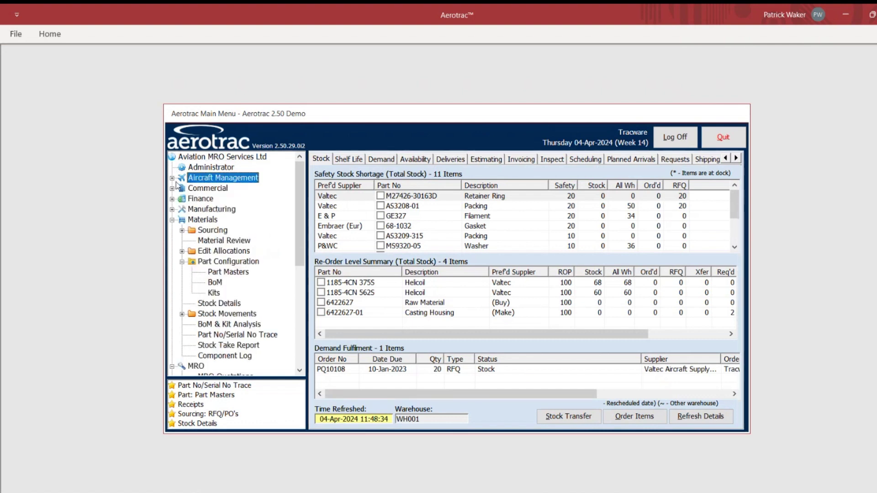
double_click(215, 178)
double_click(215, 241)
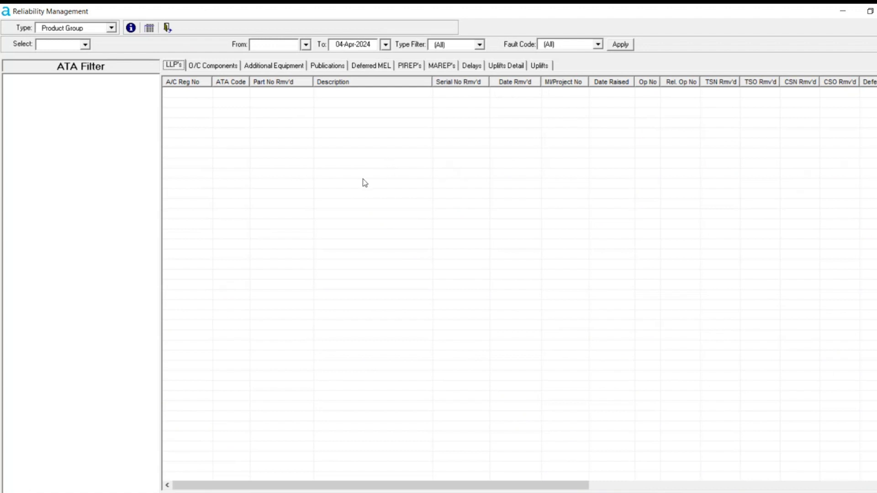
left_click(85, 45)
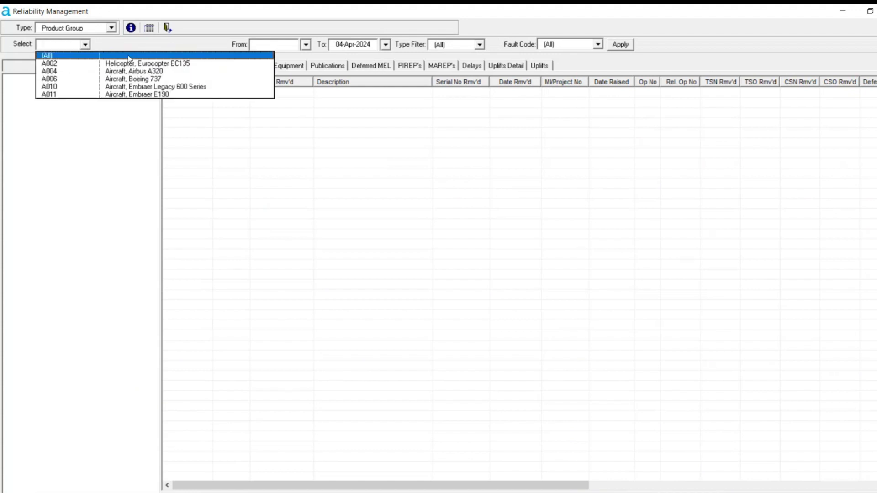
left_click(112, 28)
left_click(83, 39)
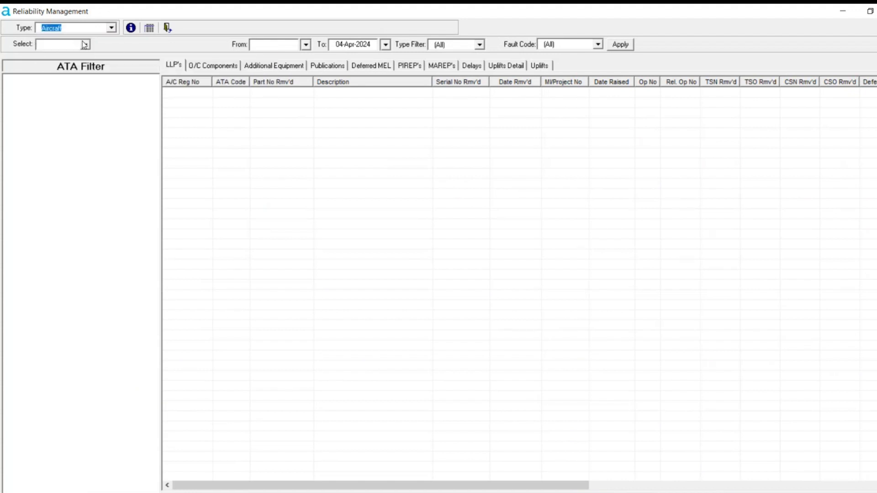
left_click(840, 14)
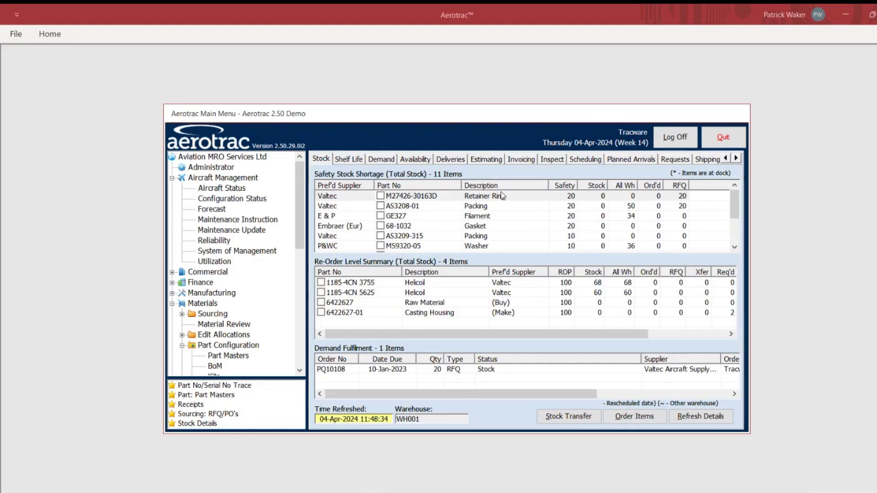
left_click(172, 178)
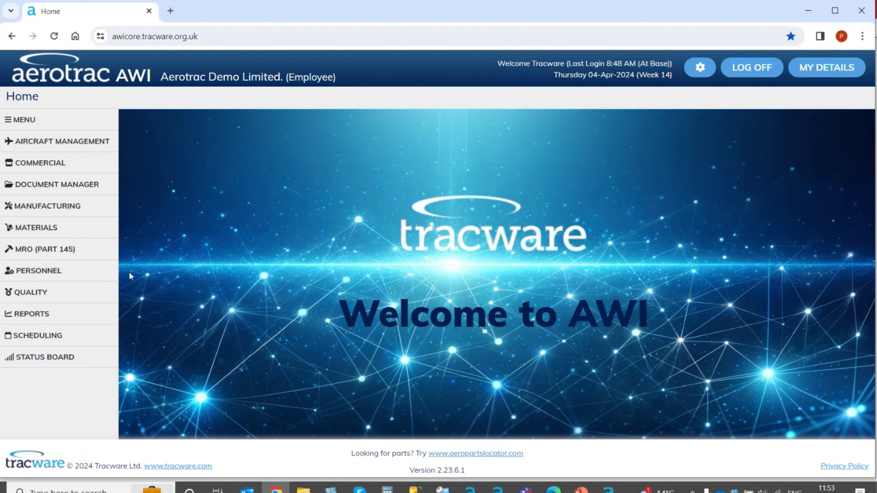
Step: Log in to Aerotrac AWI in the browser with the account username and password
left_click(54, 143)
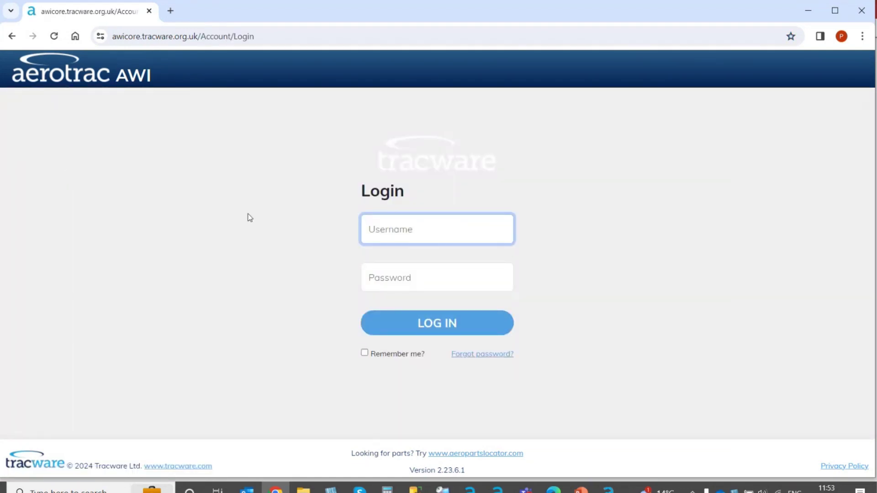
type("tracware")
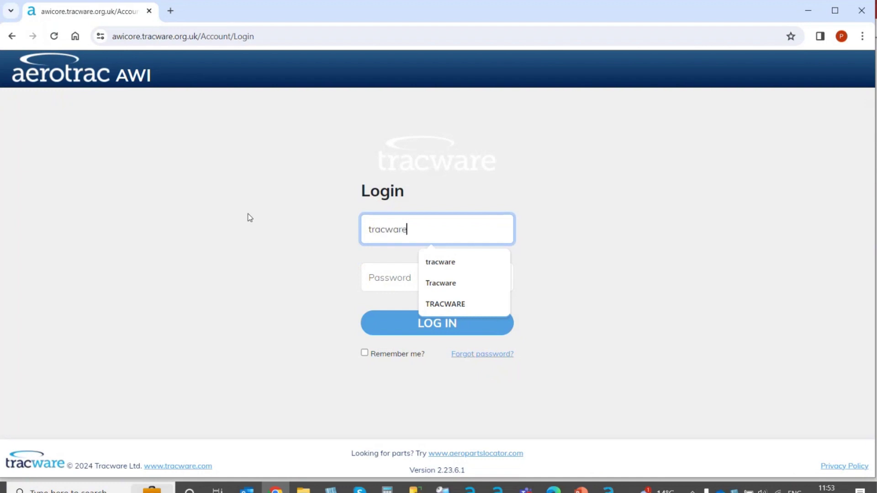
key("Tab")
type("•••••••")
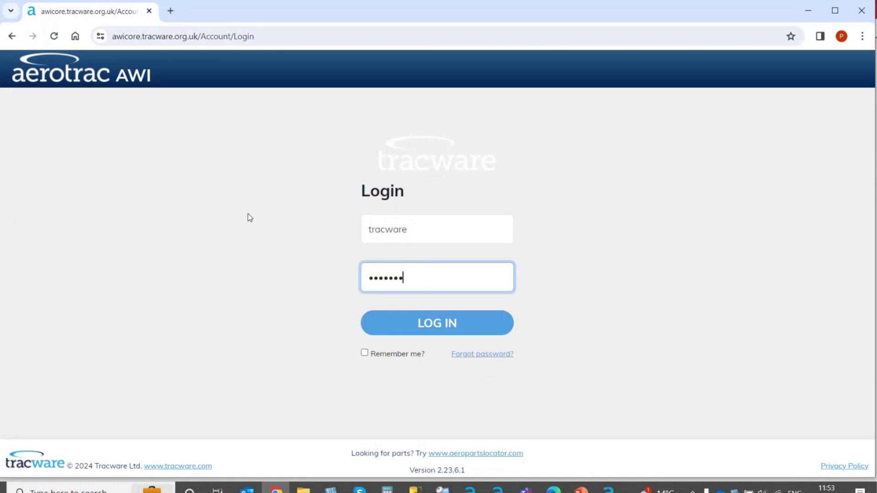
key("Return")
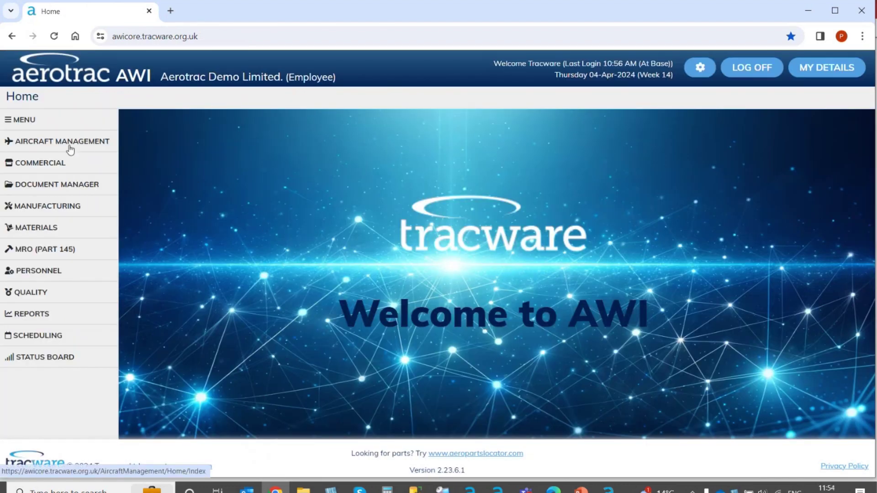
Step: Open the Fleet Status page within Aircraft Management
left_click(70, 148)
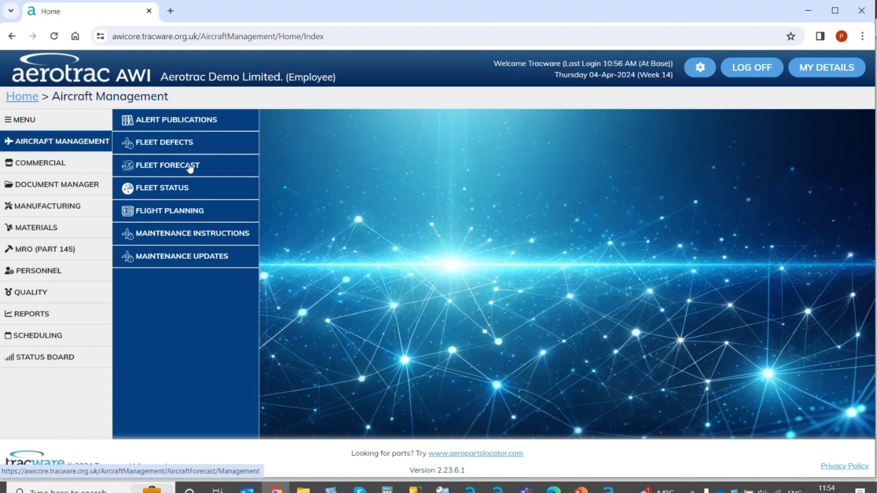
left_click(172, 189)
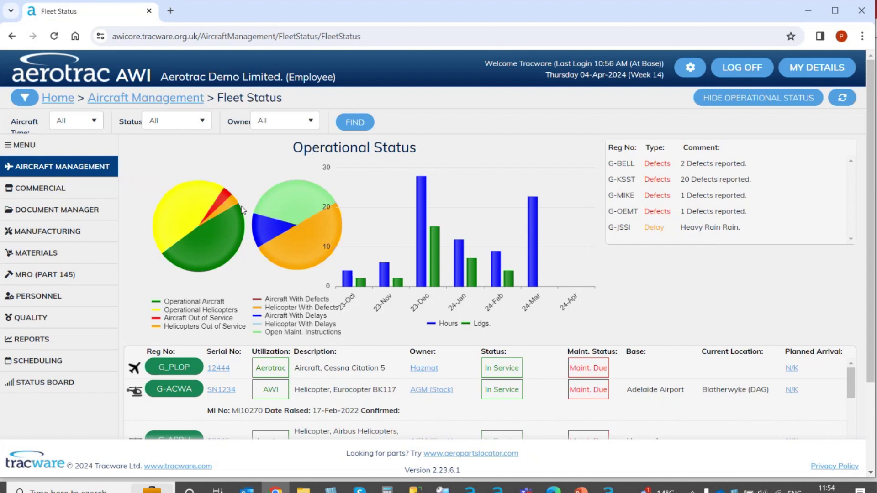
Step: Examine the Operational Status charts and the fleet list for each aircraft's service status, maintenance status, base and location
mouse_move(266, 207)
mouse_move(274, 241)
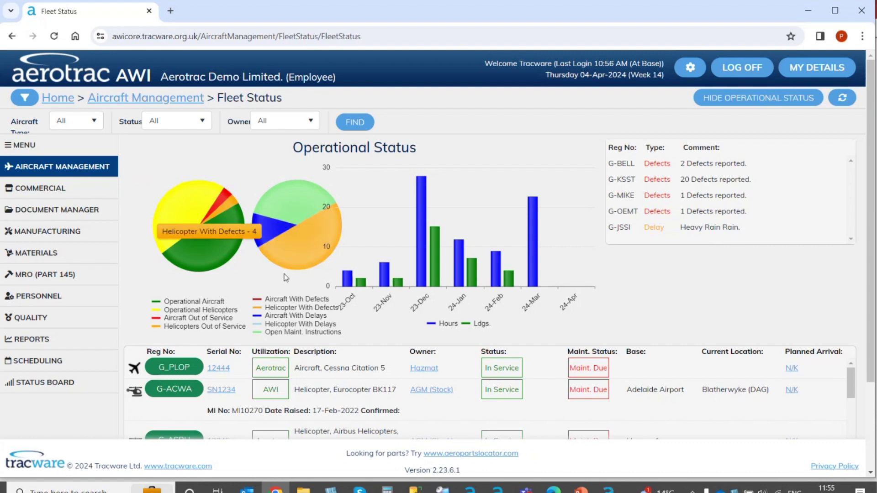
scroll(278, 311, "down", 5)
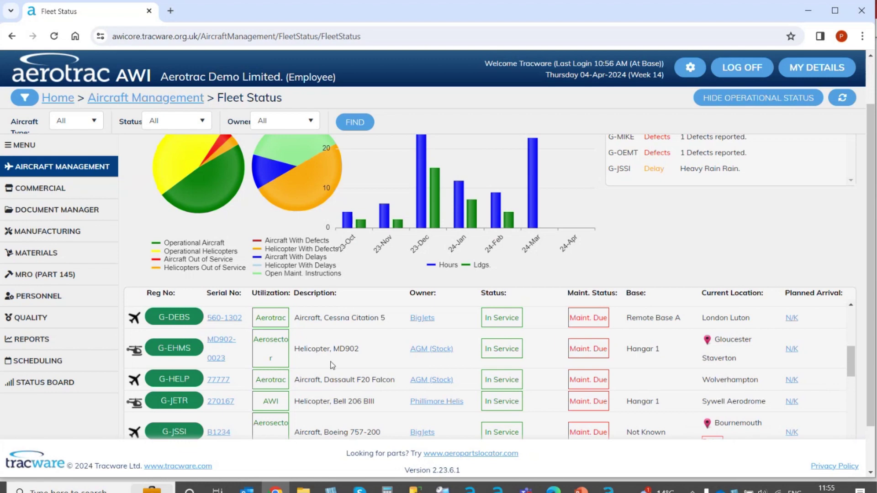
scroll(315, 366, "down", 2)
scroll(314, 365, "up", 1)
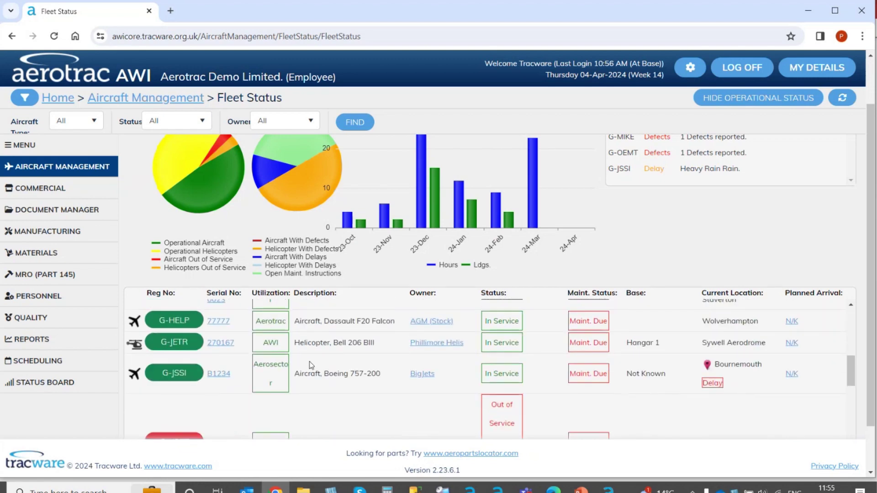
scroll(307, 355, "up", 1)
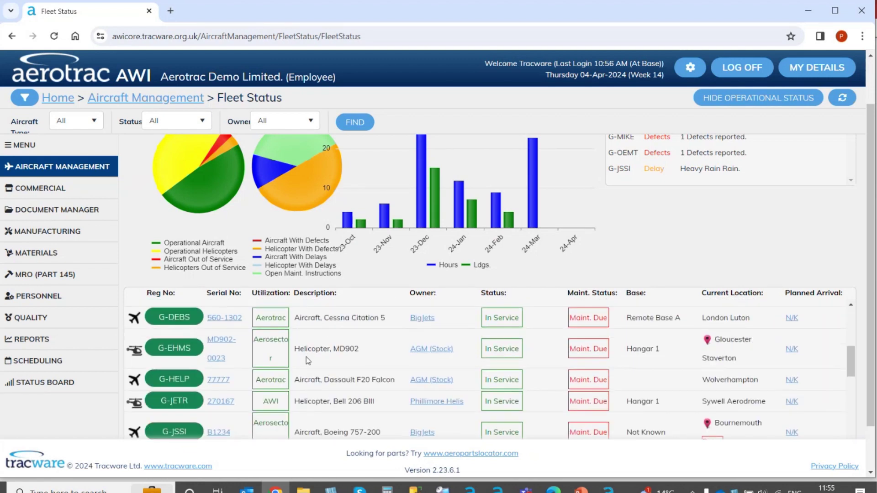
scroll(306, 356, "down", 2)
scroll(308, 355, "up", 6)
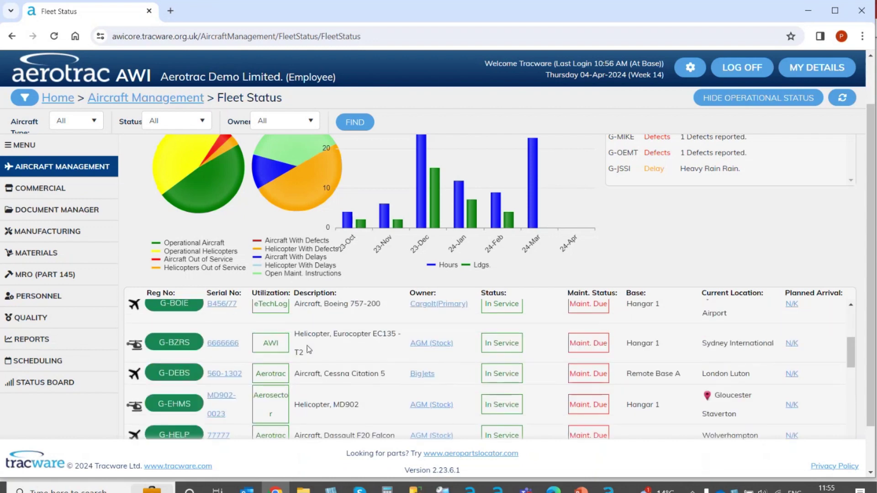
scroll(305, 342, "up", 2)
scroll(305, 343, "up", 1)
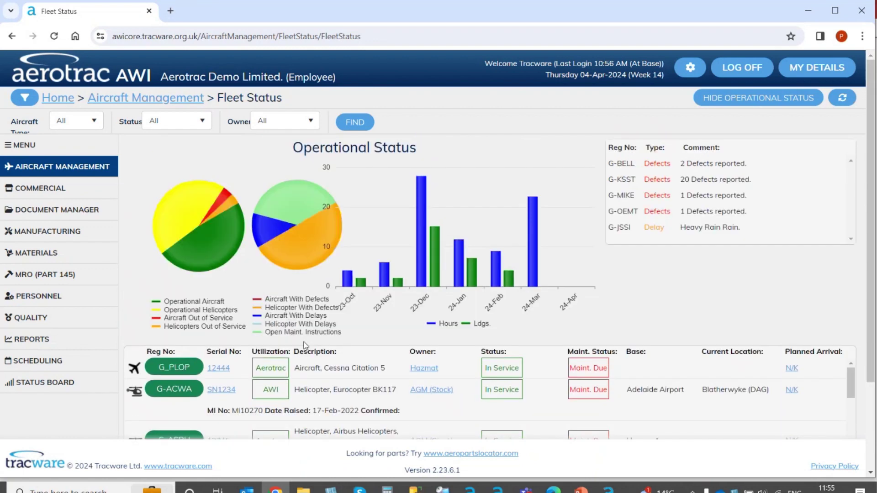
scroll(255, 369, "down", 3)
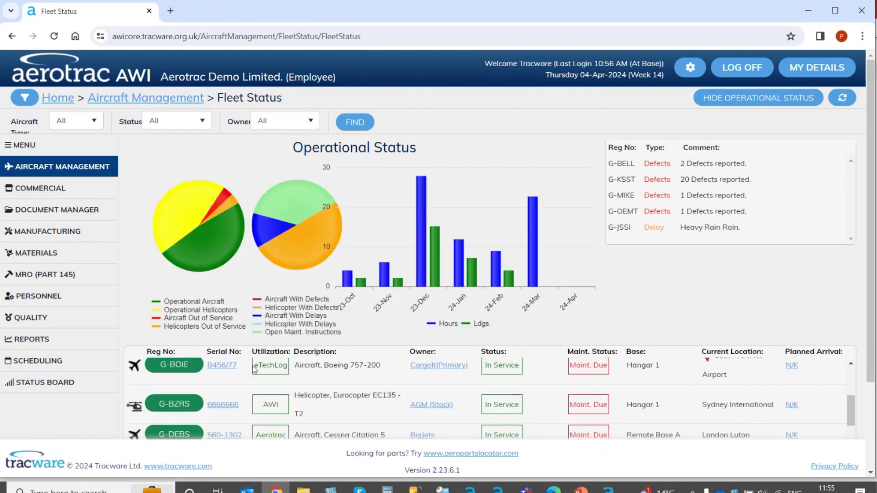
scroll(251, 371, "down", 6)
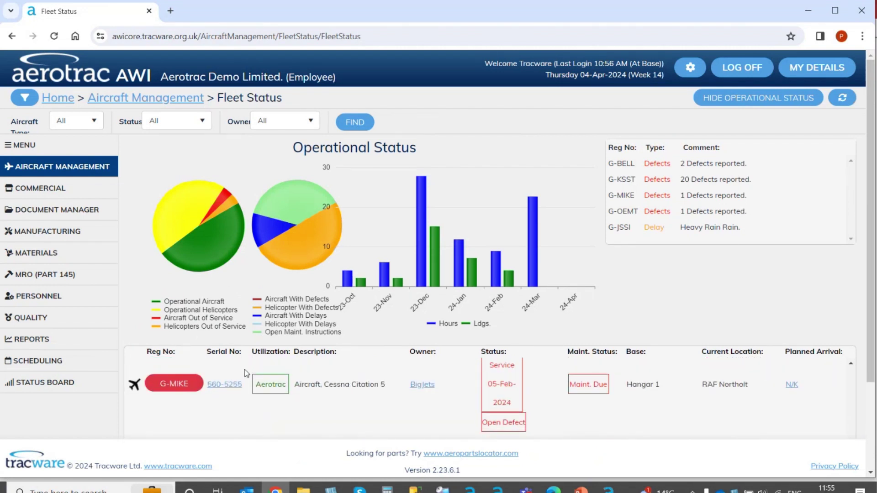
scroll(246, 373, "down", 5)
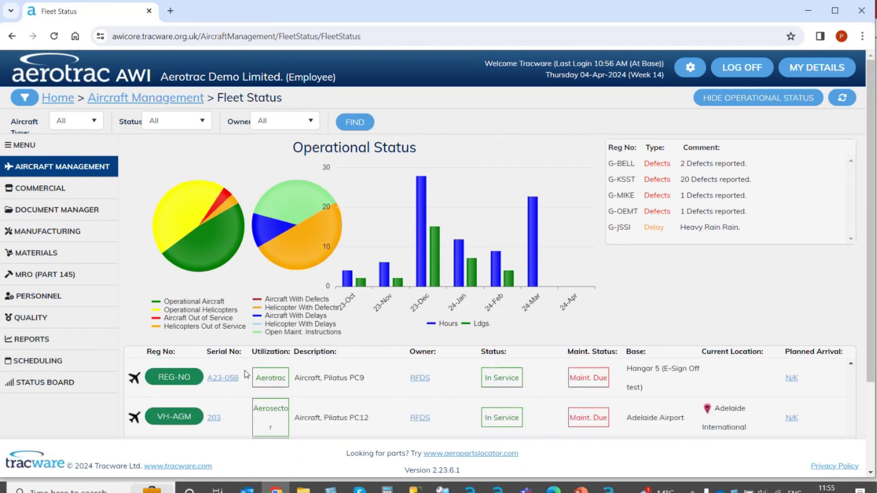
Step: Open the VH-AGM aircraft details and review its life details, next due maintenance, aircraft details and technical references
left_click(187, 417)
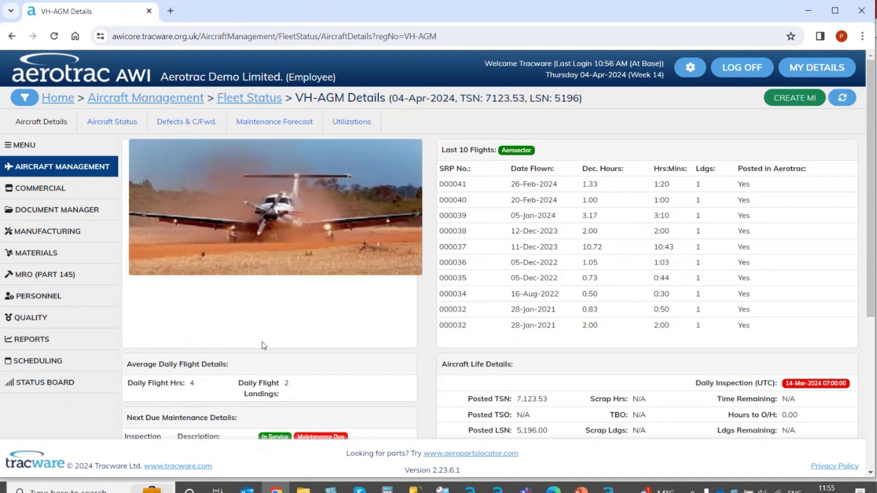
scroll(264, 345, "down", 2)
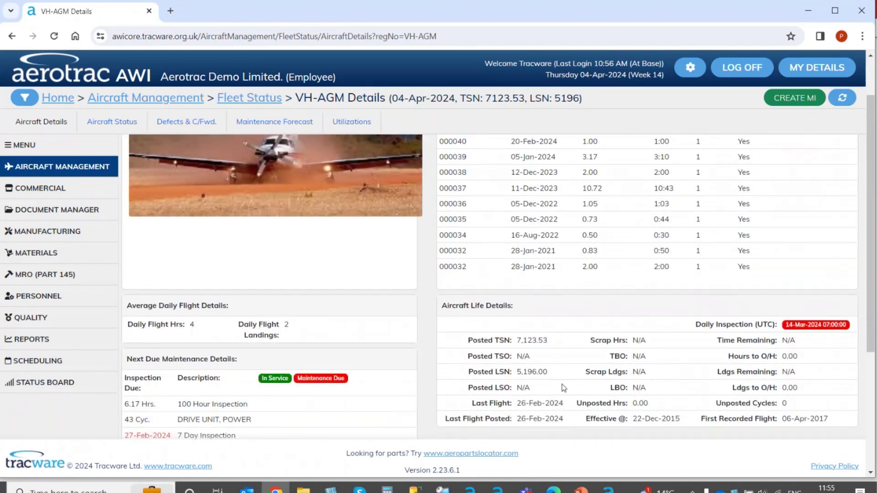
scroll(564, 388, "down", 4)
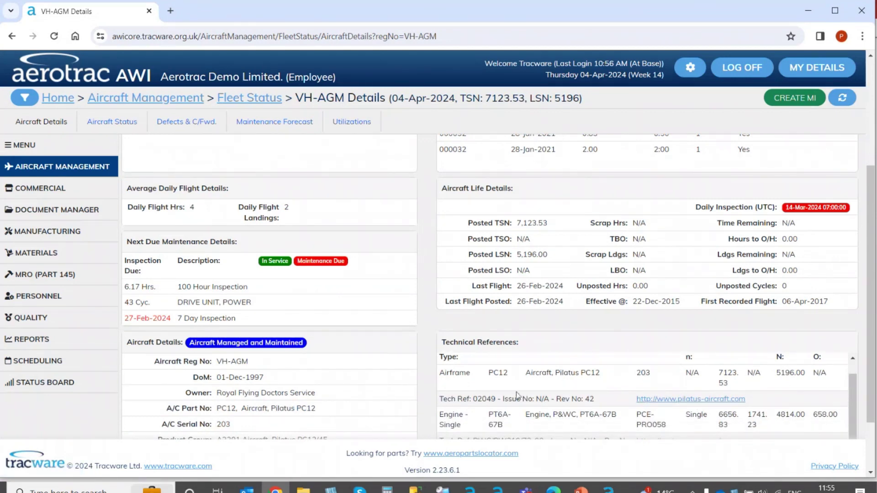
scroll(407, 398, "down", 2)
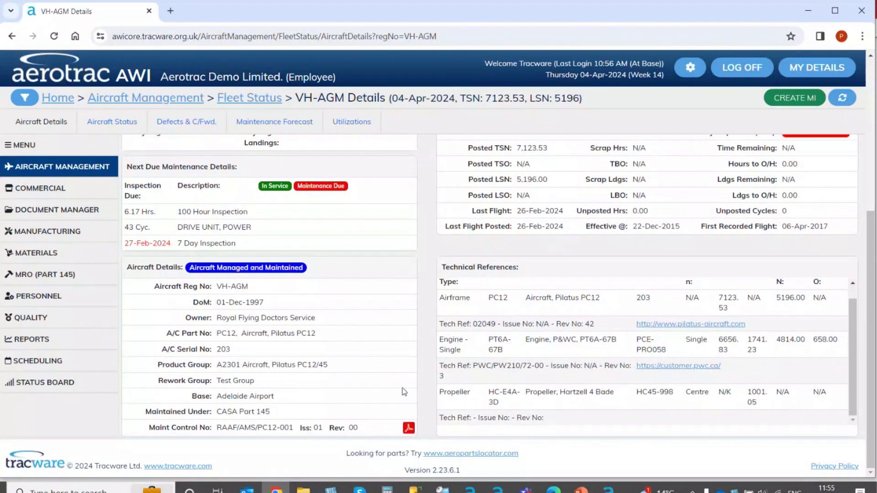
Step: Download VH-AGM's maintenance schedule PDF RAAF_AMS_PC12-001, view it in the browser and close it
left_click(408, 432)
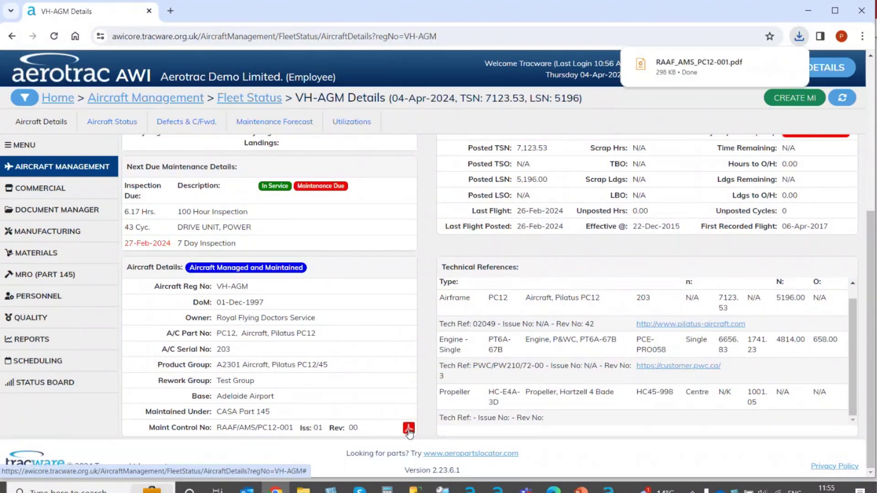
left_click(694, 71)
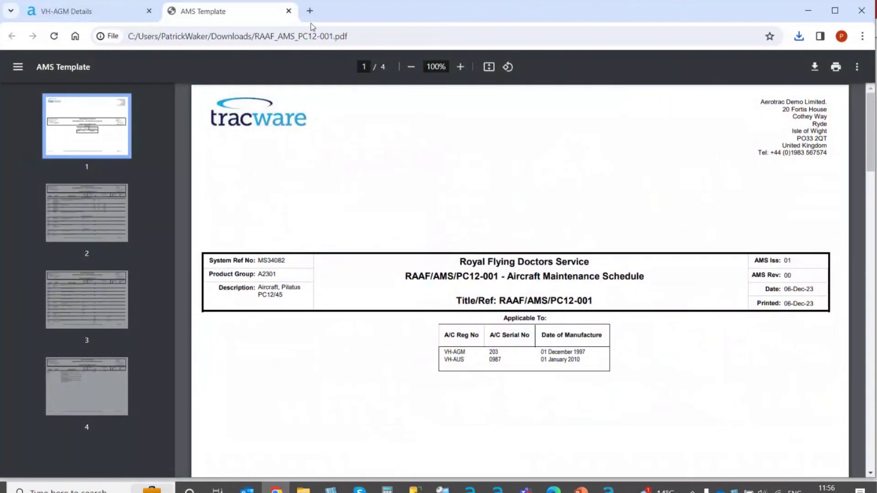
left_click(288, 11)
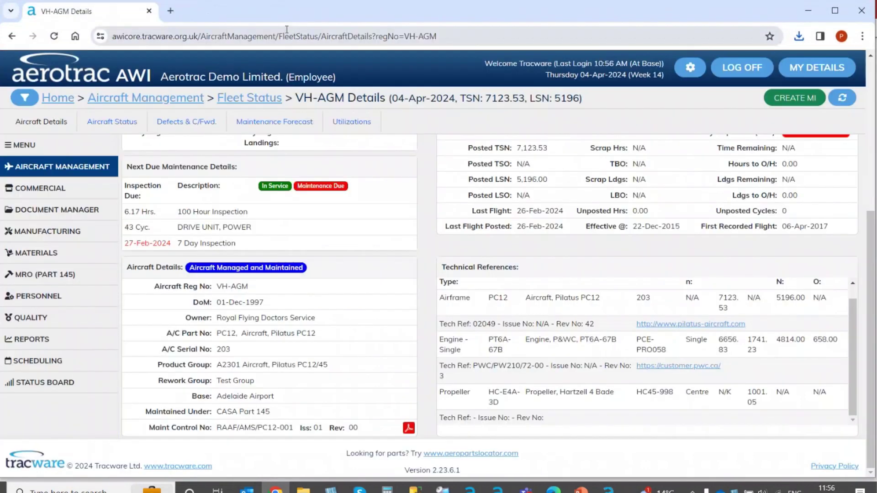
Step: View VH-AGM's grouped inspections and task cards in Aircraft Status, its defects and carried-forward tasks, and its utilizations
left_click(115, 123)
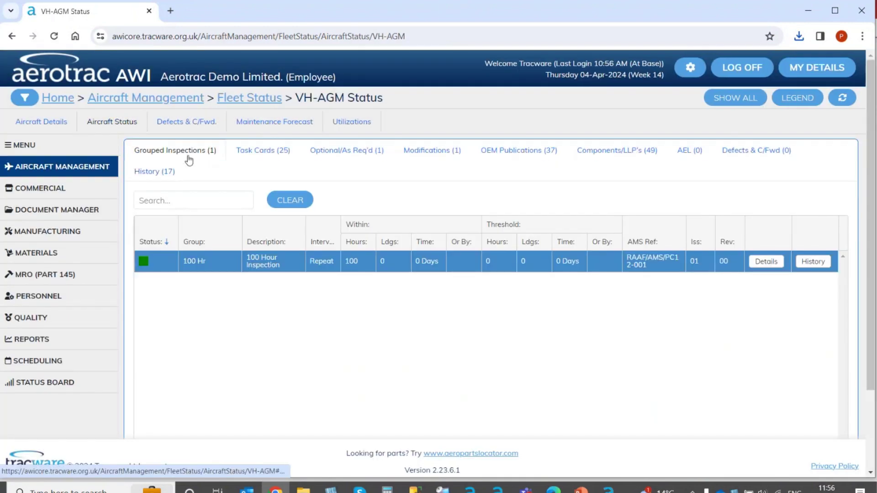
left_click(252, 154)
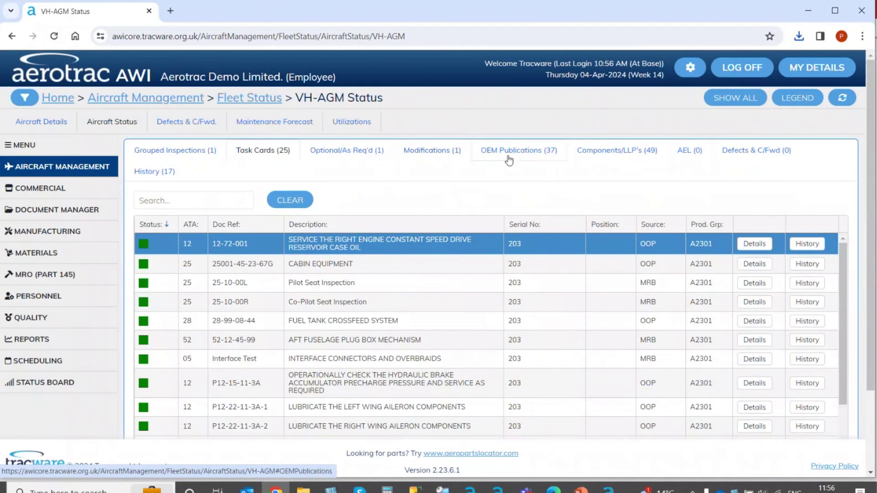
left_click(183, 125)
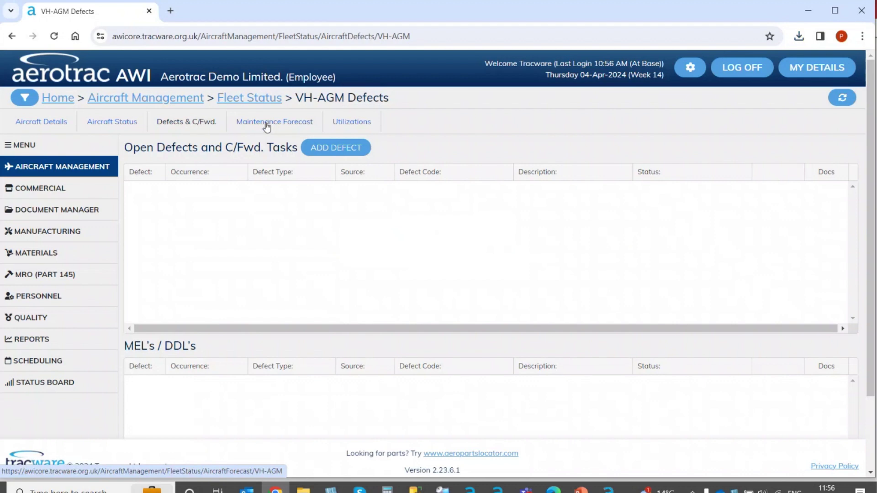
left_click(361, 123)
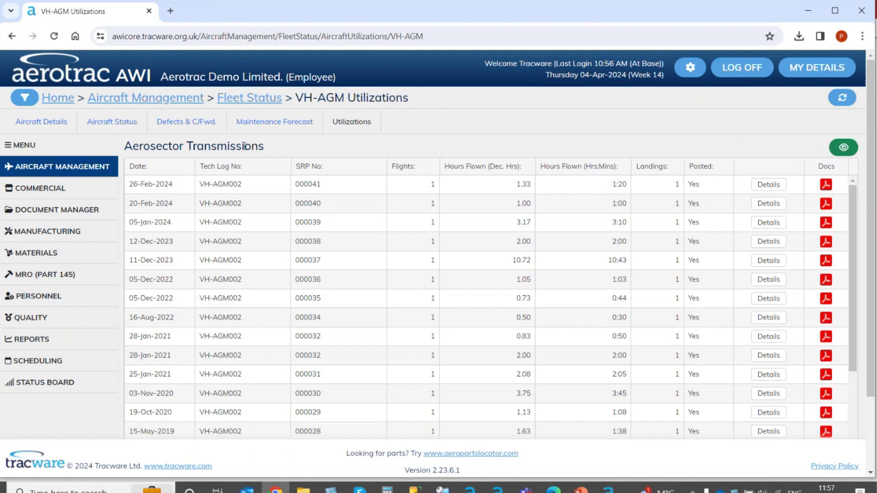
Step: Open the Document Manager and look through the available document types
left_click(79, 214)
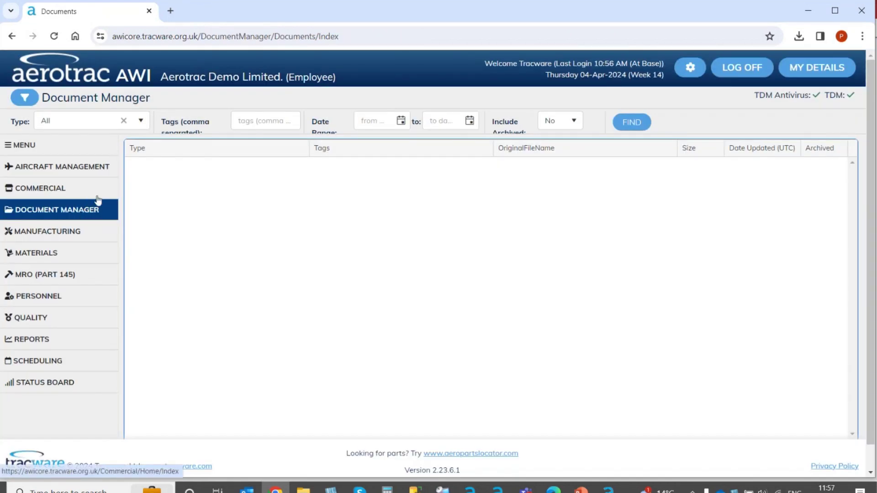
left_click(140, 124)
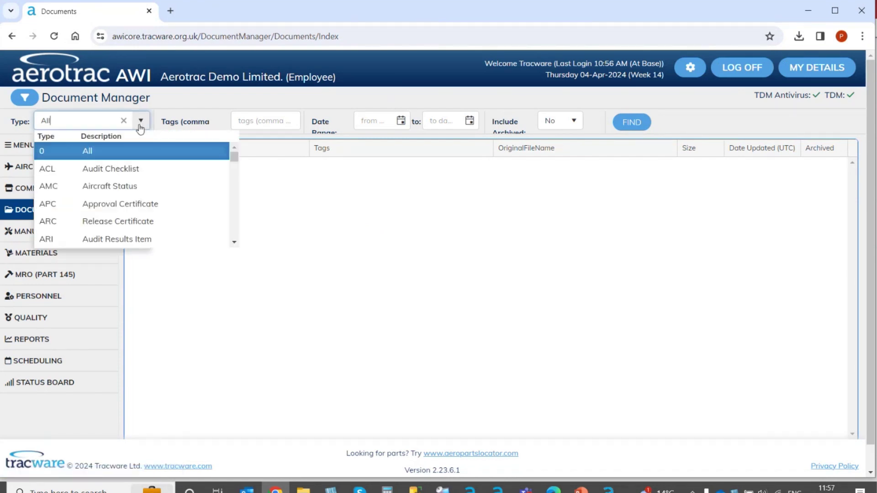
scroll(126, 220, "down", 3)
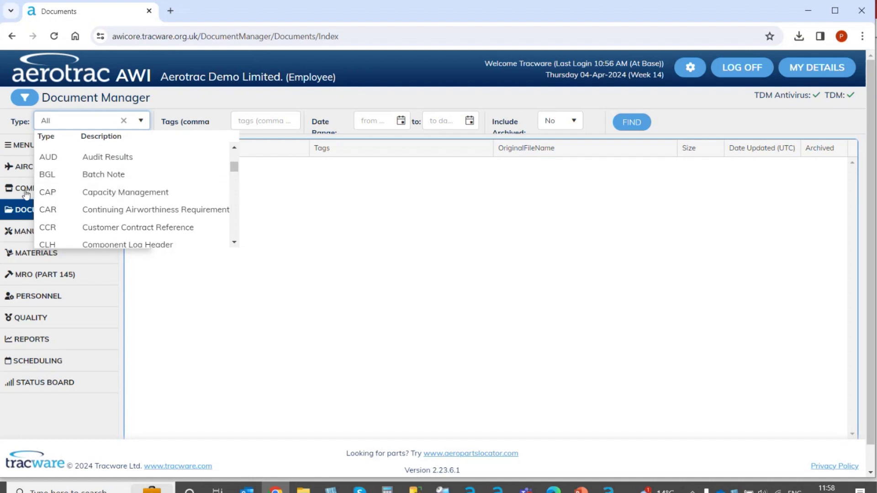
Step: Open the Fleet Forecast within Aircraft Management and review the scheduled maintenance for the whole fleet
left_click(20, 166)
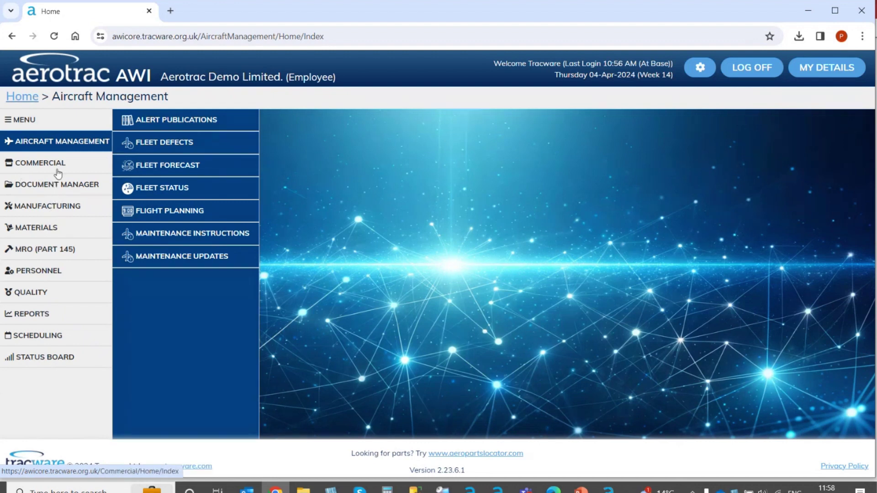
left_click(178, 168)
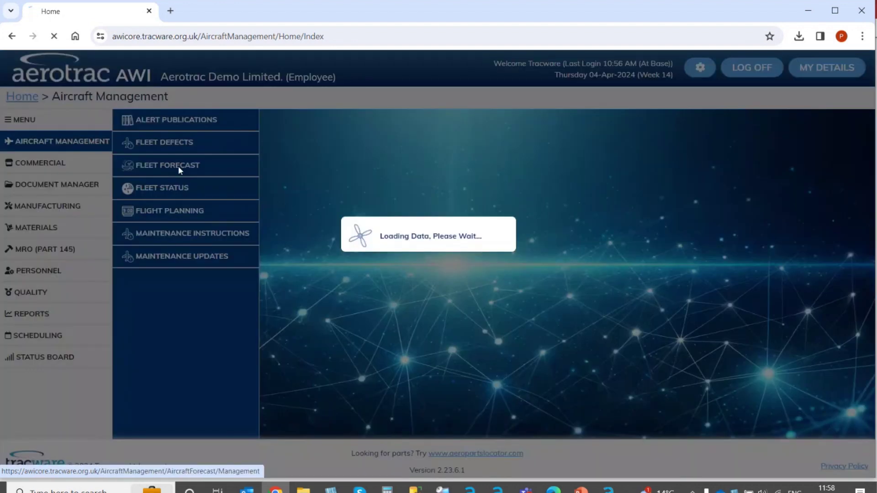
scroll(268, 306, "down", 3)
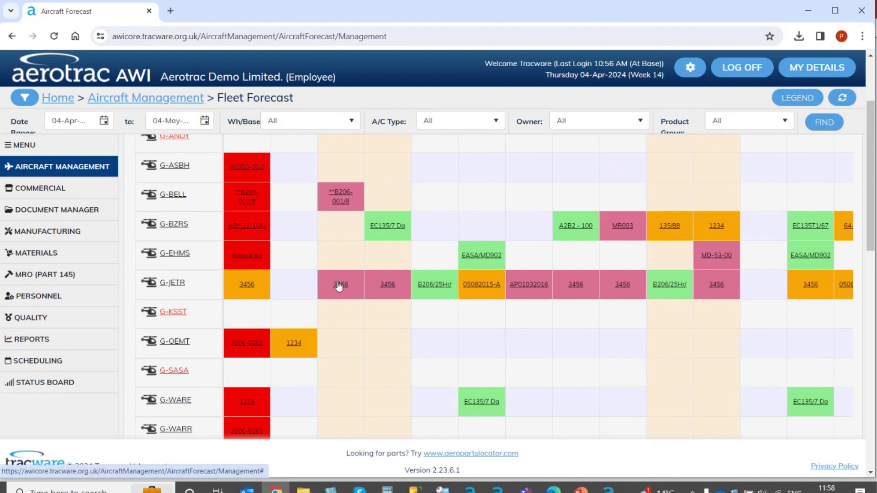
scroll(261, 294, "down", 1)
scroll(262, 298, "down", 10)
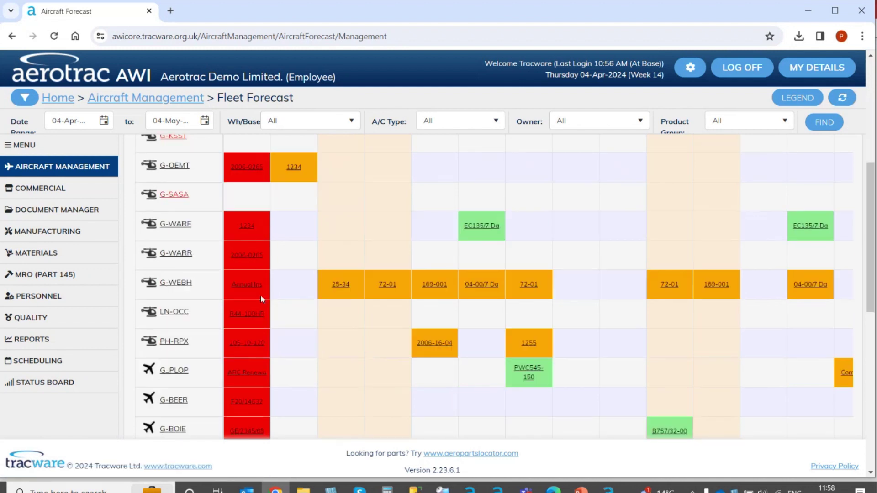
scroll(259, 300, "down", 3)
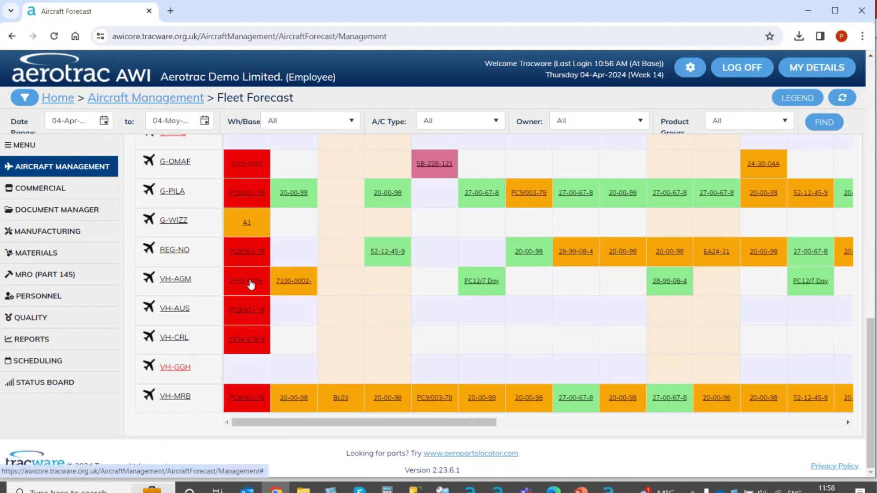
Step: View the compliance events in VH-AGM's first forecast cell, starting with reference 2560-0005-I, and close them
left_click(251, 284)
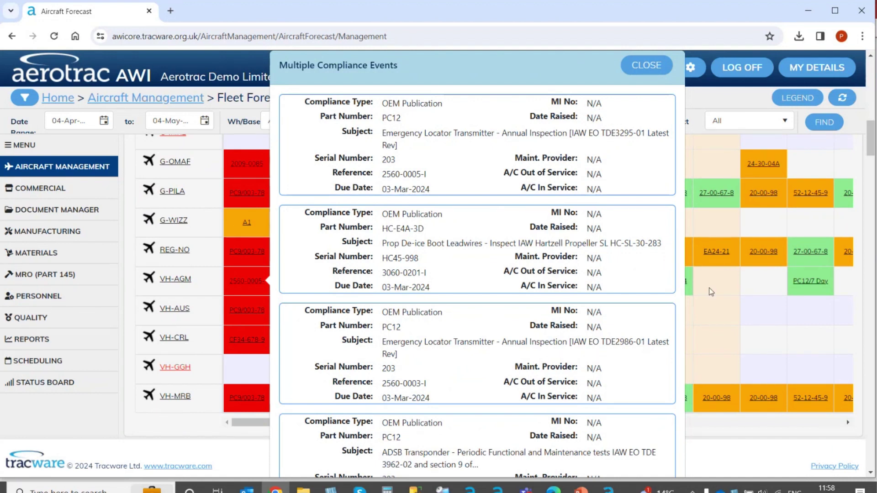
left_click(646, 65)
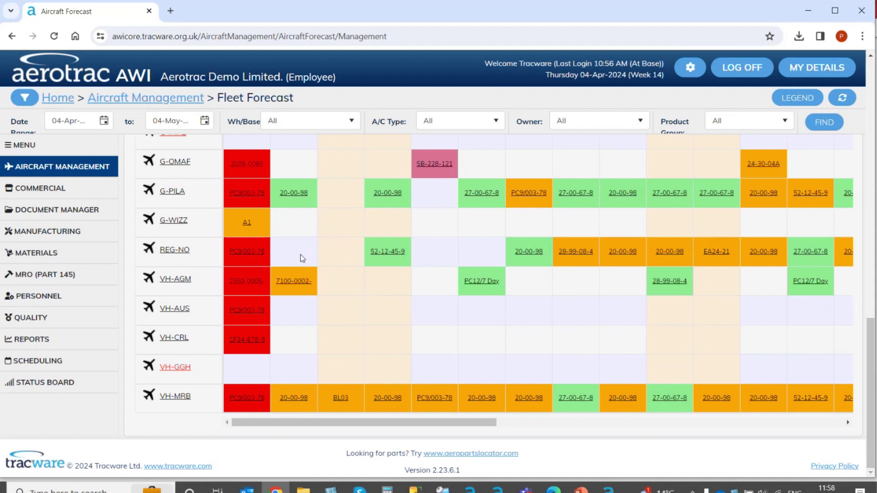
scroll(302, 254, "up", 3)
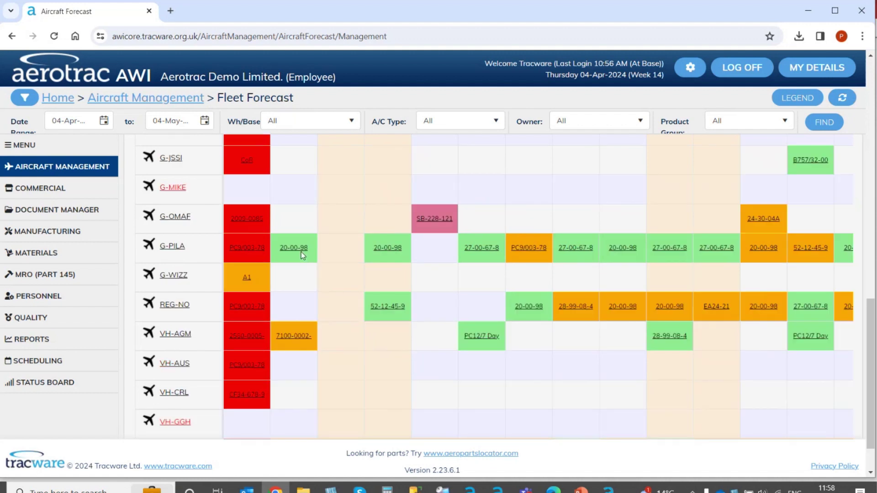
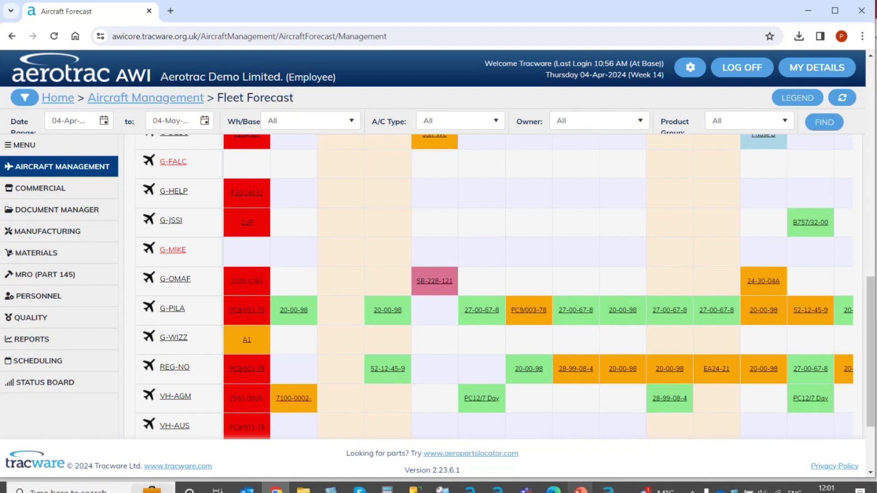
Step: Switch to the Aerotrac desktop program, enter its Administrator module and open the Data Importer
left_click(498, 489)
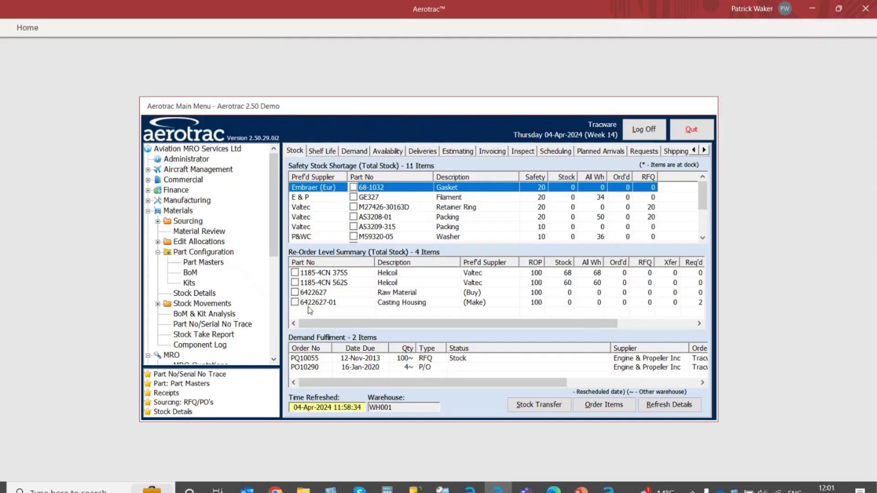
left_click(187, 160)
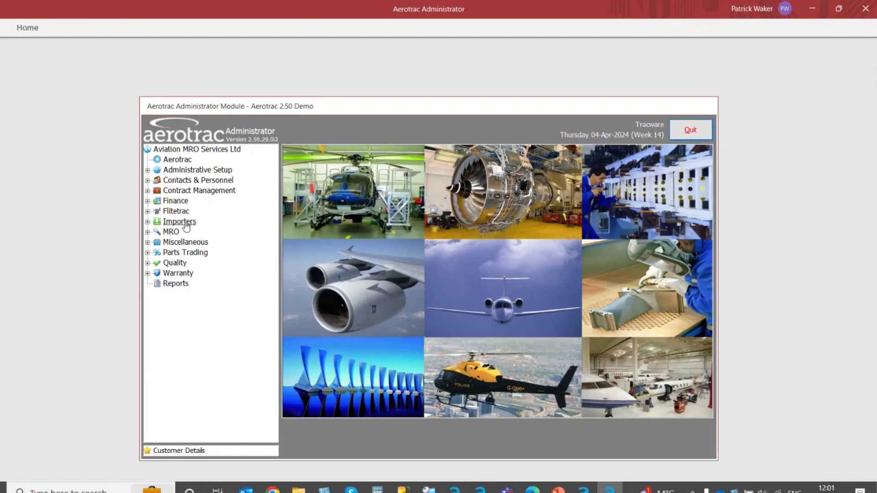
left_click(179, 222)
left_click(190, 233)
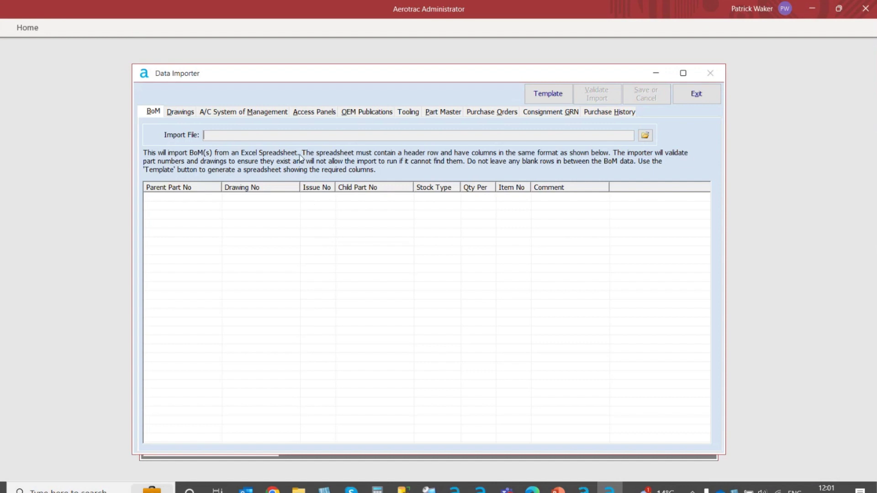
Step: Generate the Task Card template for the aircraft system of management import, view its columns in Excel and minimize the workbook
left_click(256, 113)
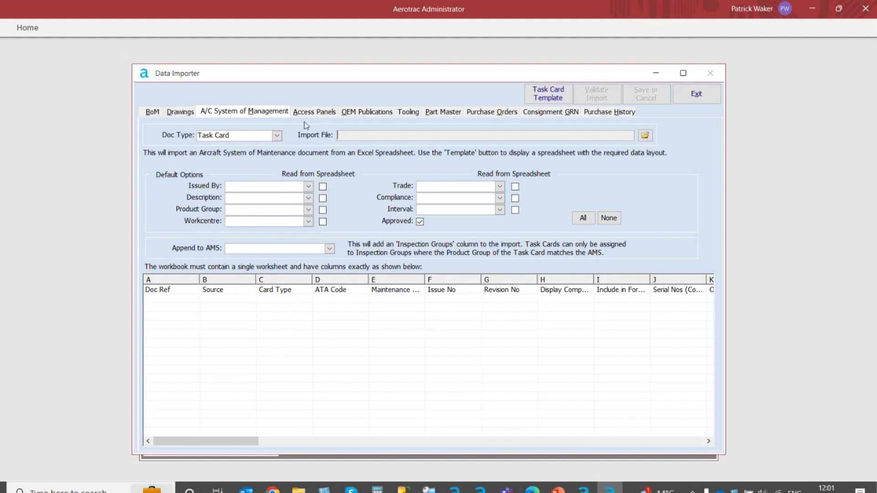
left_click(555, 96)
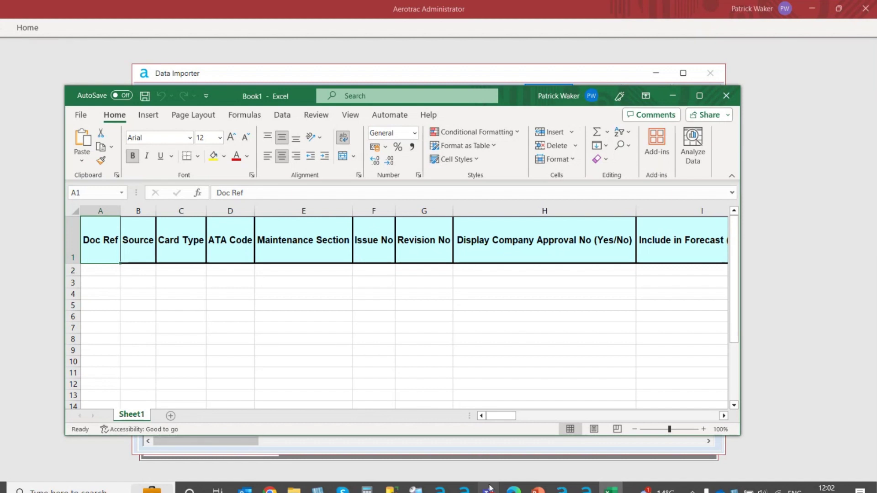
left_click(672, 96)
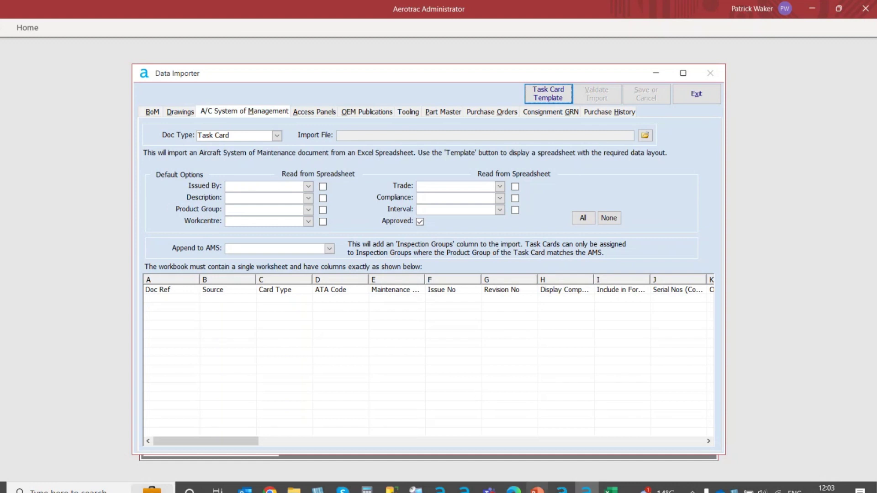
Step: Switch to the running PowerPoint slide show and advance past the DEMO slide to the feedback QR code slide
mouse_move(537, 490)
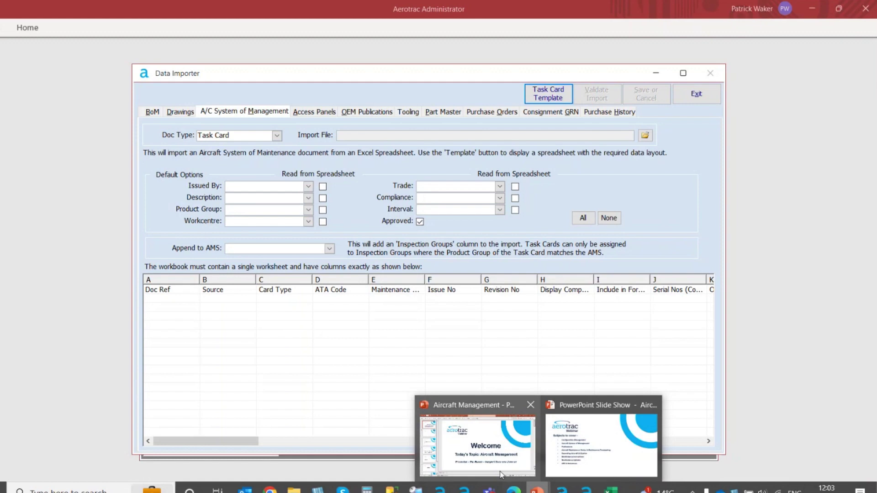
left_click(567, 454)
key("Right")
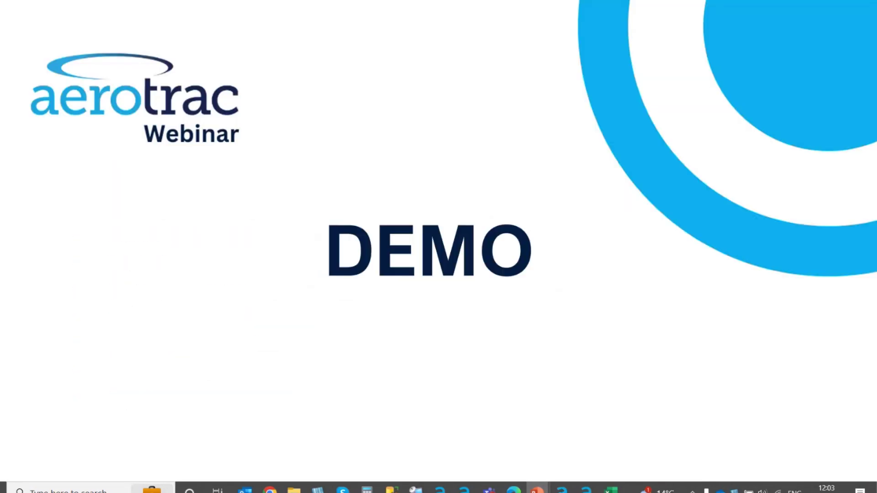
key("Right")
key("Right")
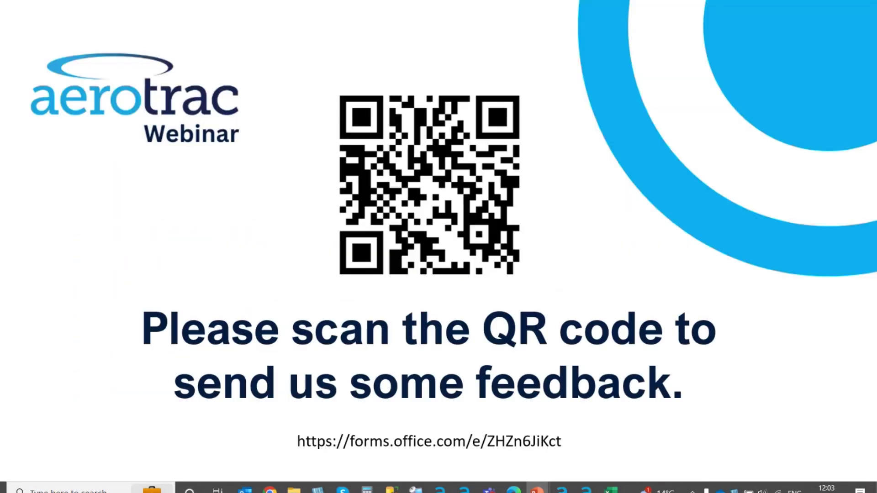